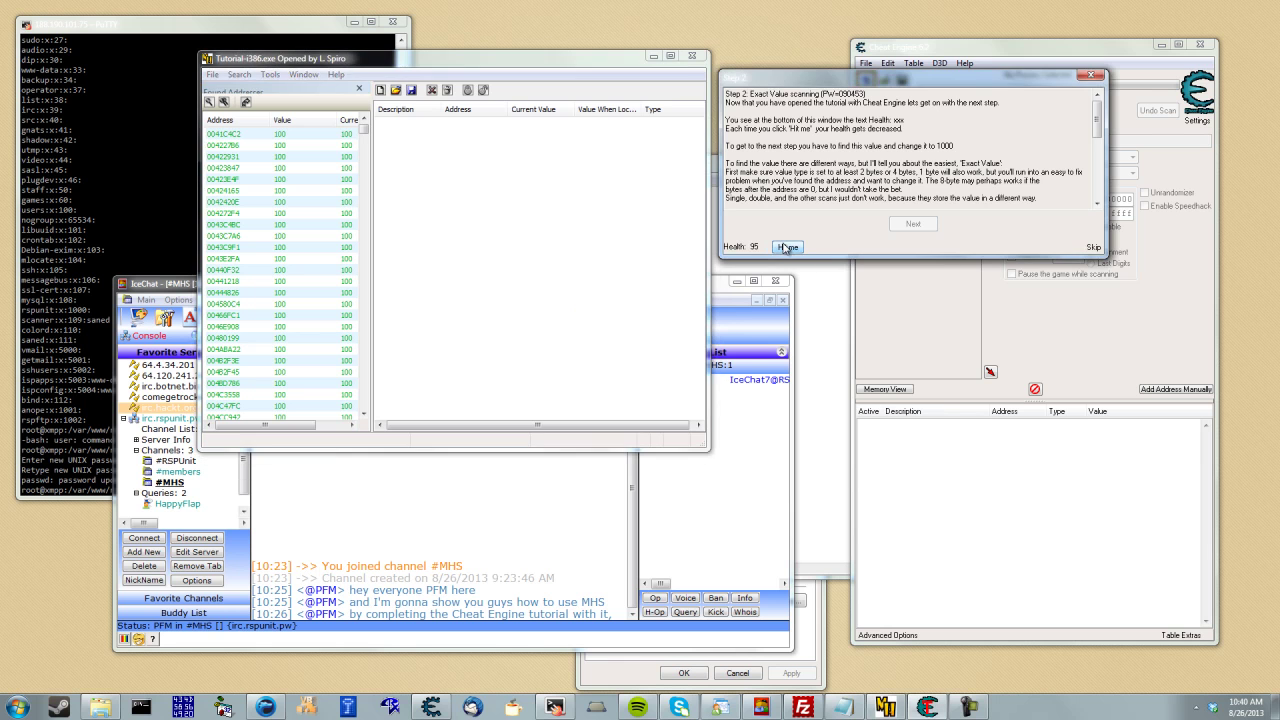
Narrow the found addresses with a sub search for values that are Different from Before.
{"action": "left_click", "coordinate": [245, 102]}
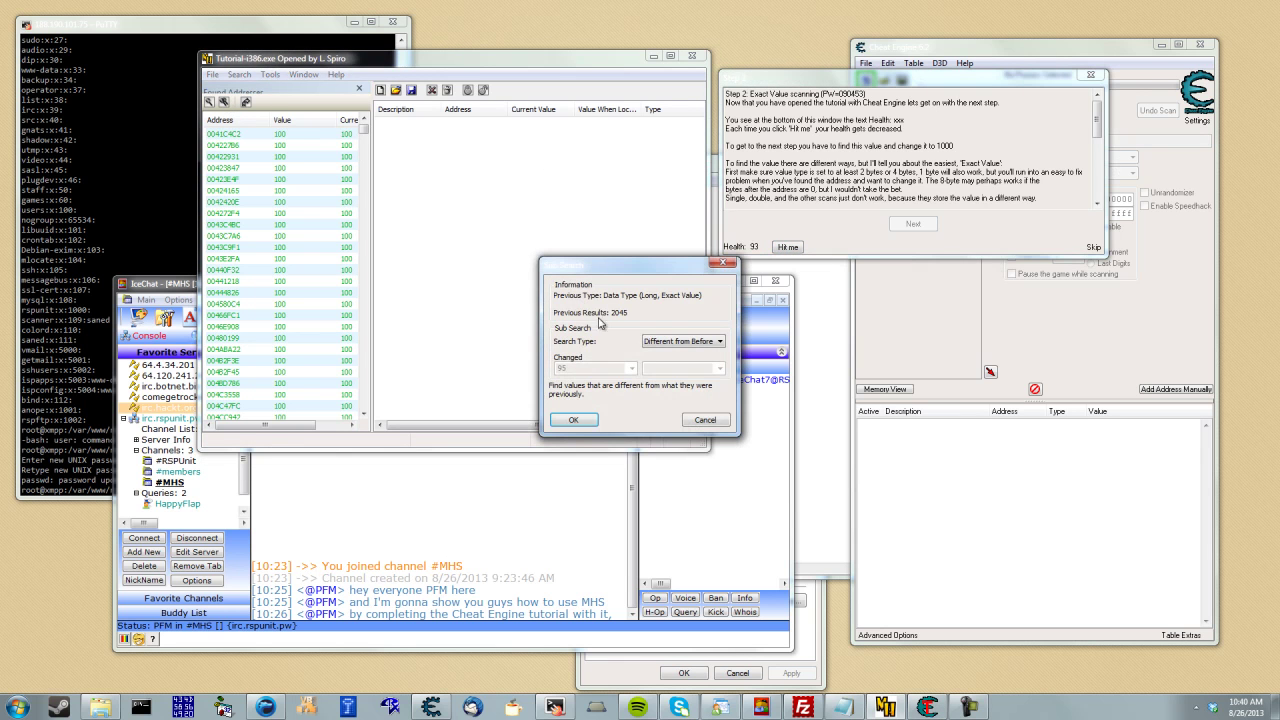
{"action": "left_click", "coordinate": [583, 420]}
{"action": "left_click", "coordinate": [766, 413]}
Add the found health address 0190A274 to the stored list with its value set to 1000, and advance the tutorial to step 3.
{"action": "left_click", "coordinate": [337, 134]}
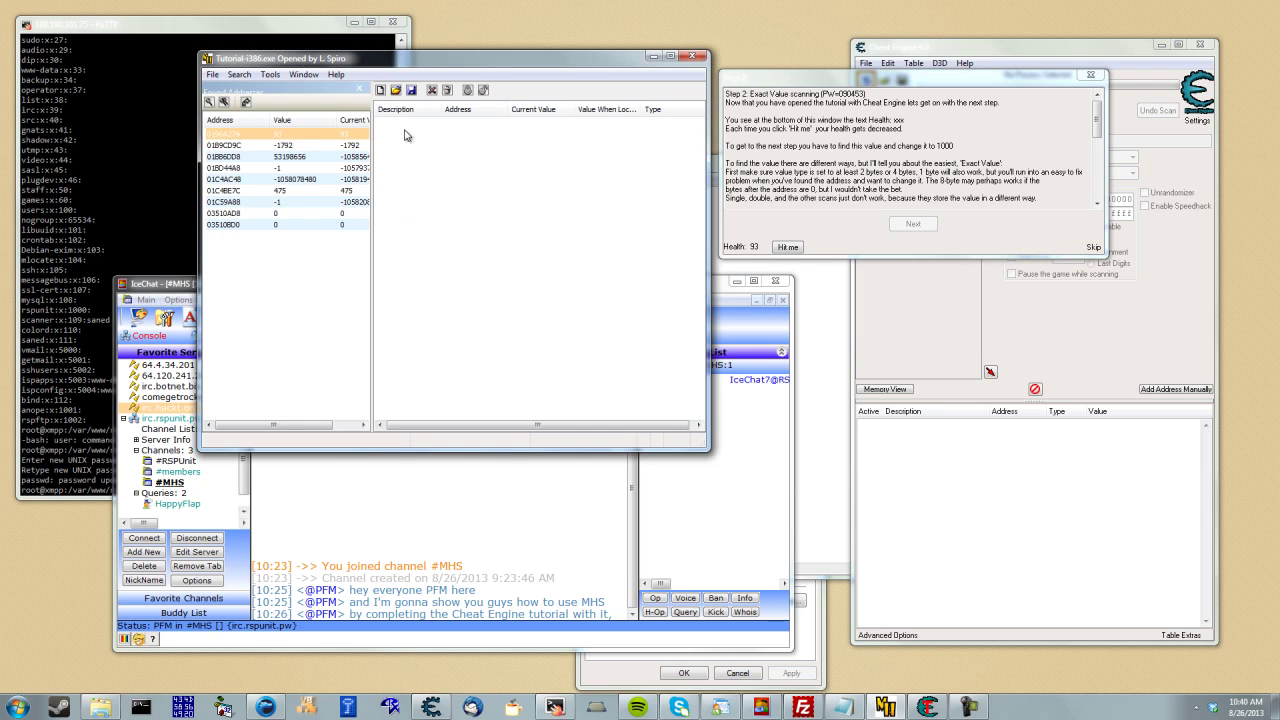
{"action": "double_click", "coordinate": [339, 137]}
{"action": "double_click", "coordinate": [558, 124]}
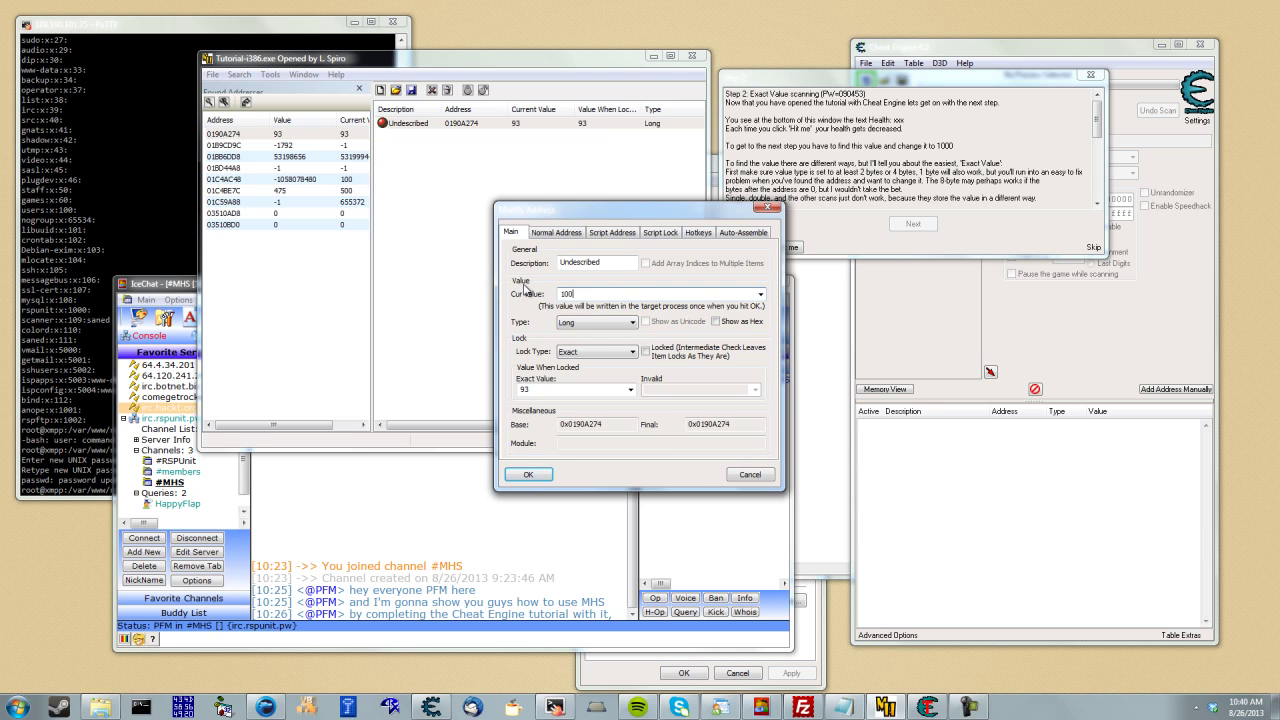
{"action": "key", "text": "Return"}
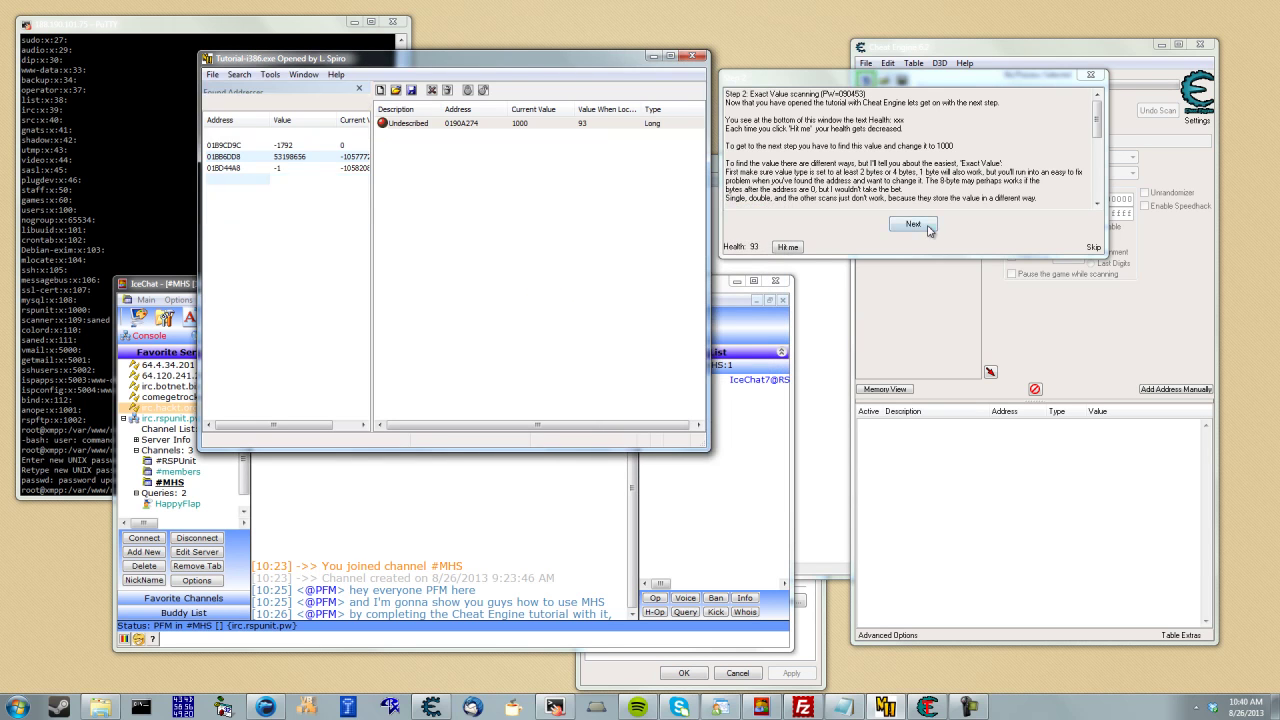
{"action": "left_click", "coordinate": [913, 225]}
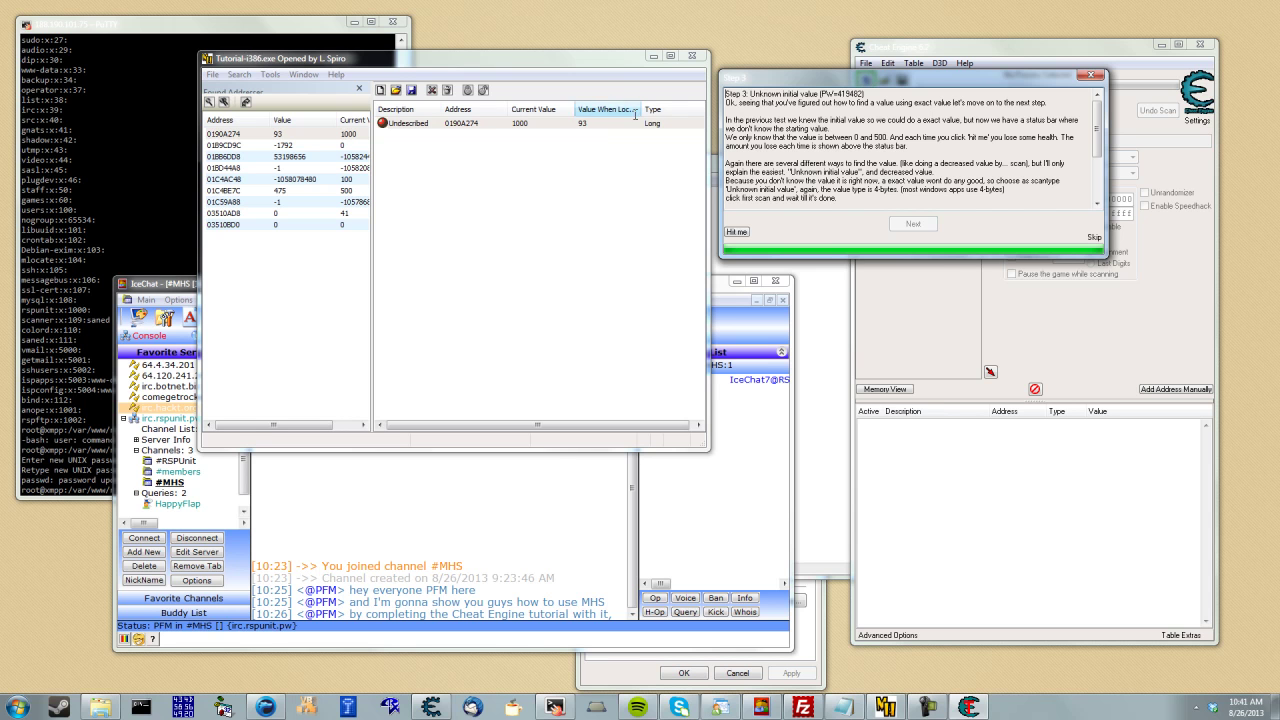
Run a new data type search for Long values with the Unknown evaluation type.
{"action": "left_click", "coordinate": [209, 103]}
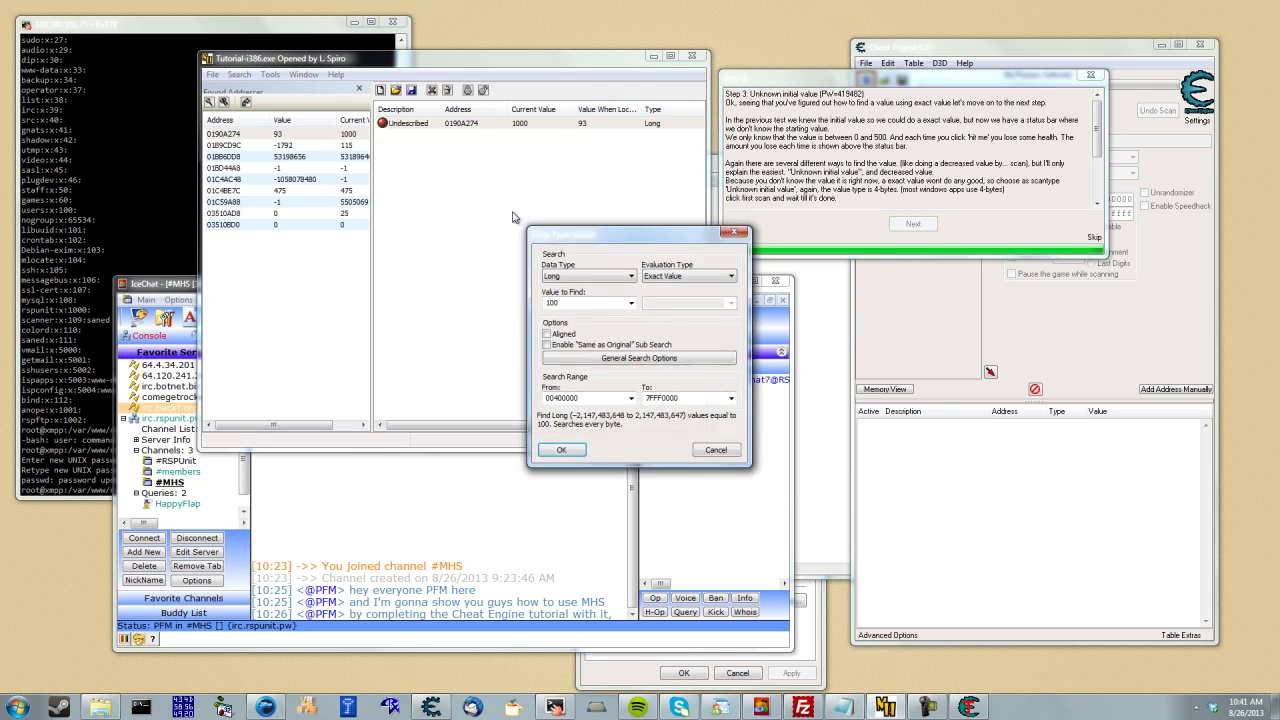
{"action": "left_click", "coordinate": [678, 278]}
{"action": "left_click", "coordinate": [675, 332]}
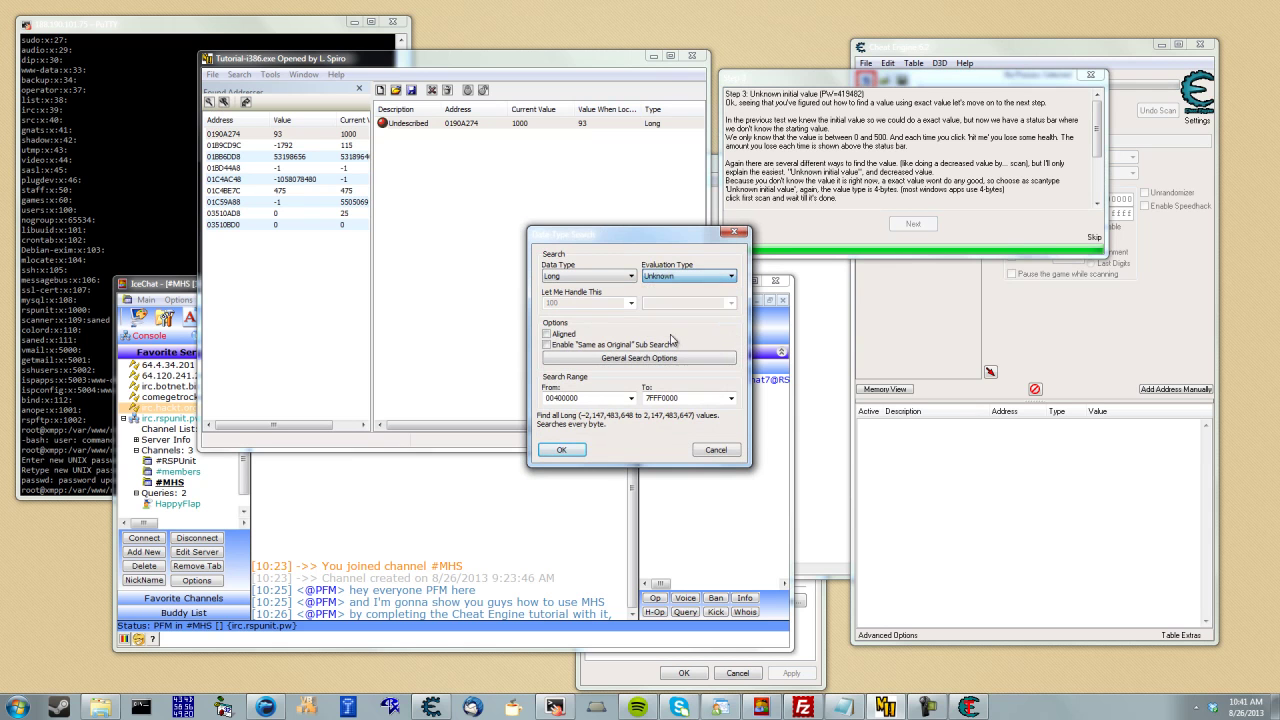
{"action": "left_click", "coordinate": [562, 450]}
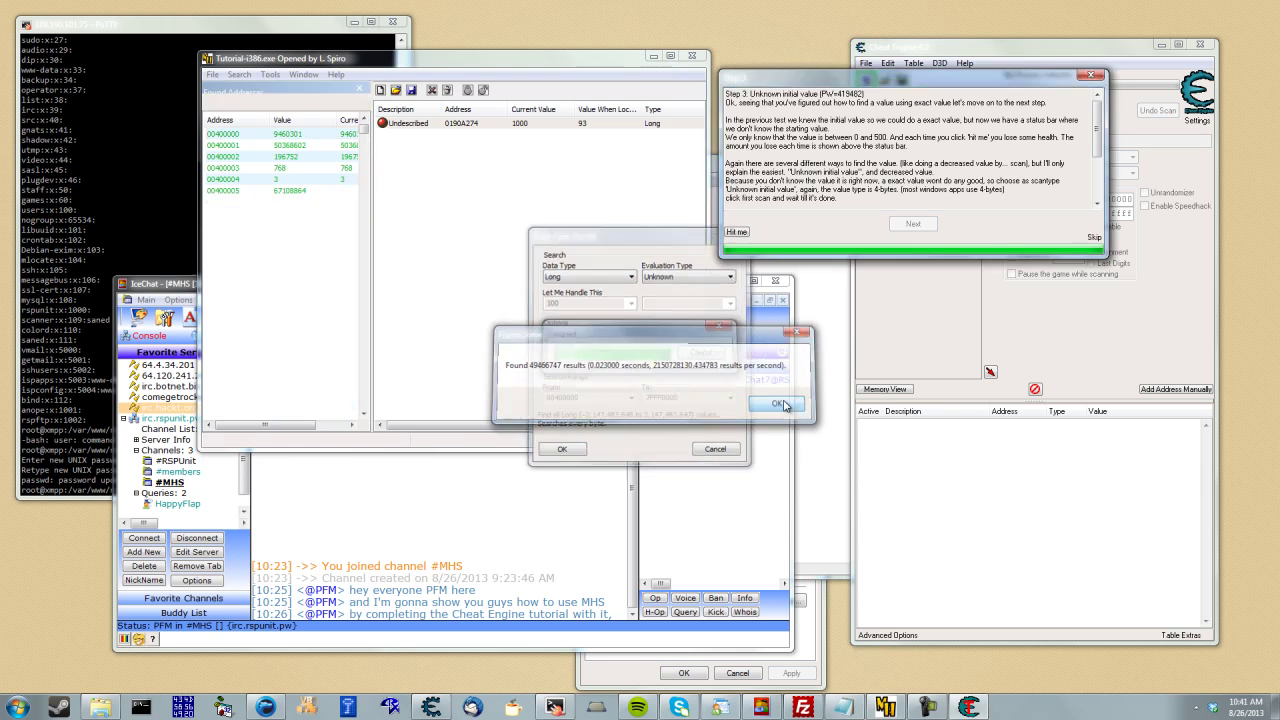
{"action": "left_click", "coordinate": [780, 404]}
Take a hit in the tutorial and sub search for values Changed By -8.
{"action": "left_click", "coordinate": [738, 232]}
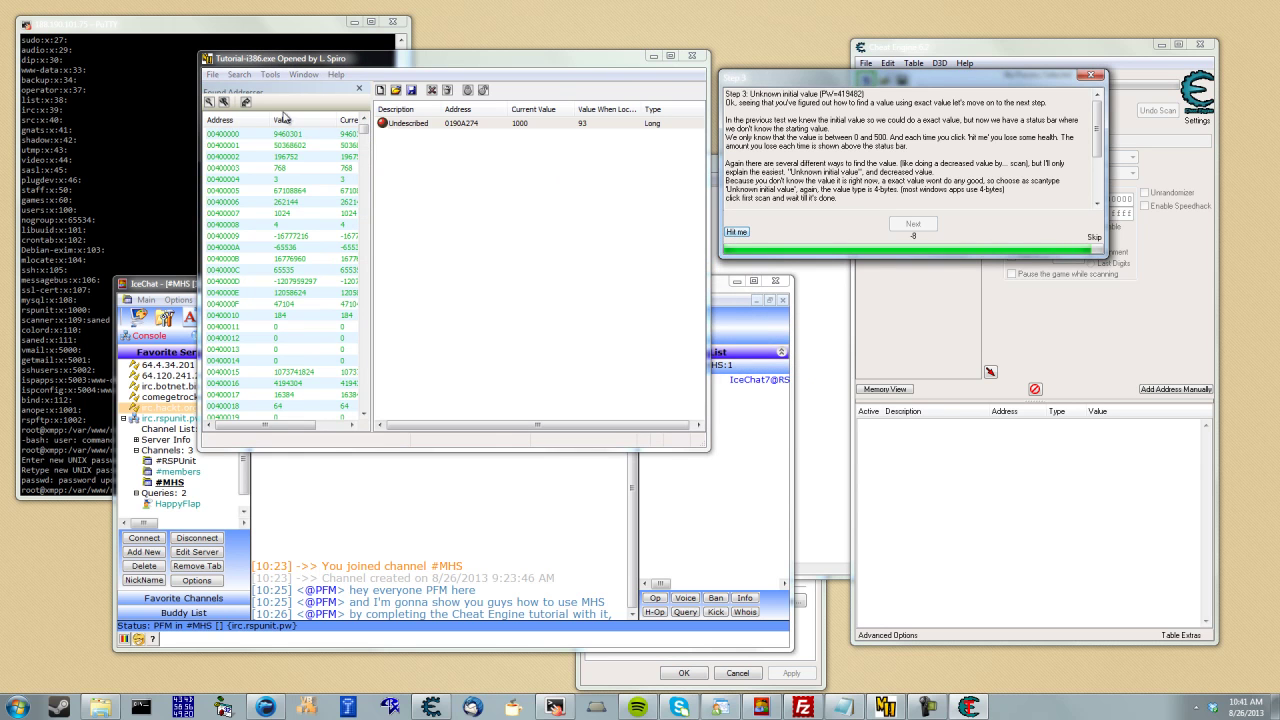
{"action": "left_click", "coordinate": [223, 101]}
{"action": "left_click", "coordinate": [702, 343]}
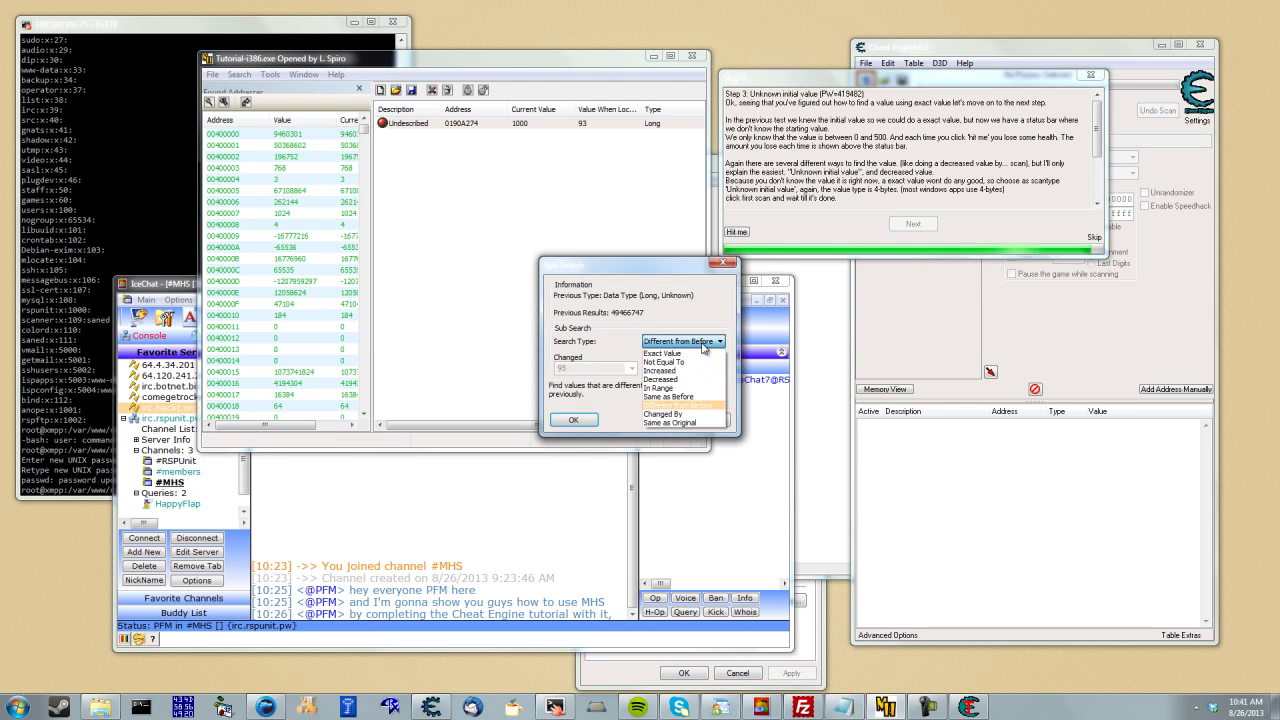
{"action": "left_click", "coordinate": [675, 394]}
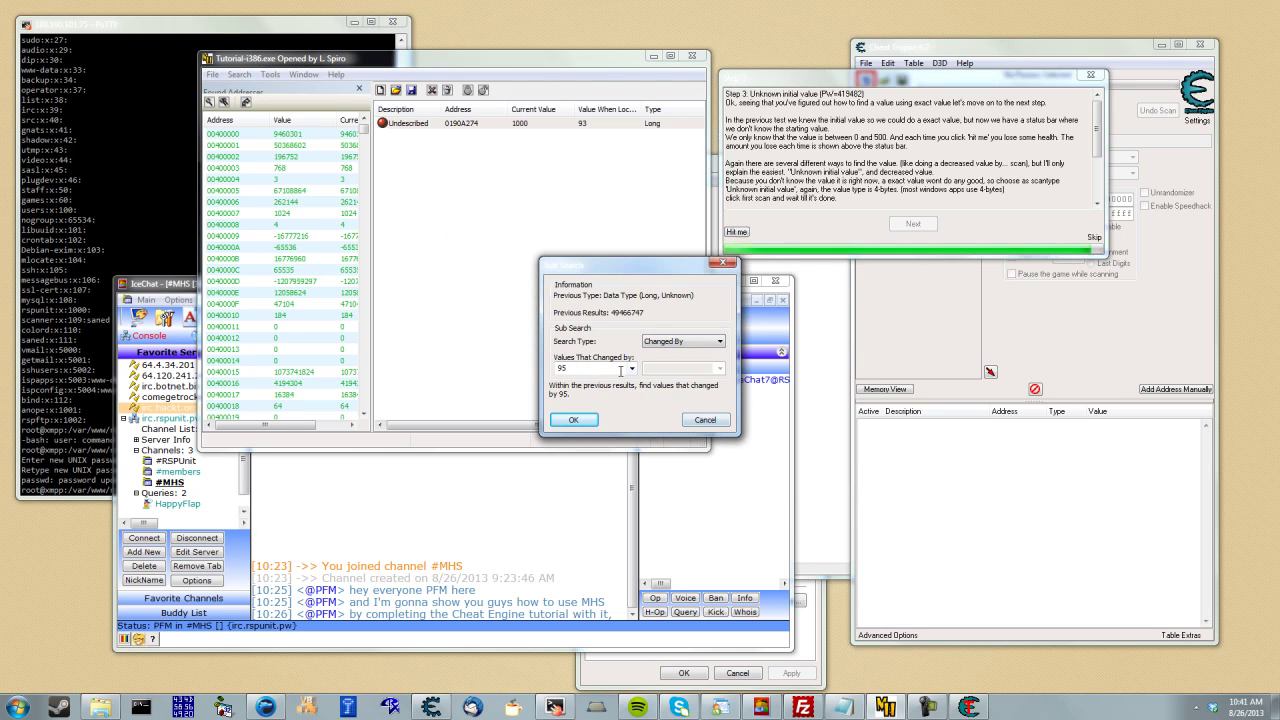
{"action": "left_click_drag", "start_coordinate": [612, 369], "coordinate": [480, 362]}
{"action": "type", "text": "8"}
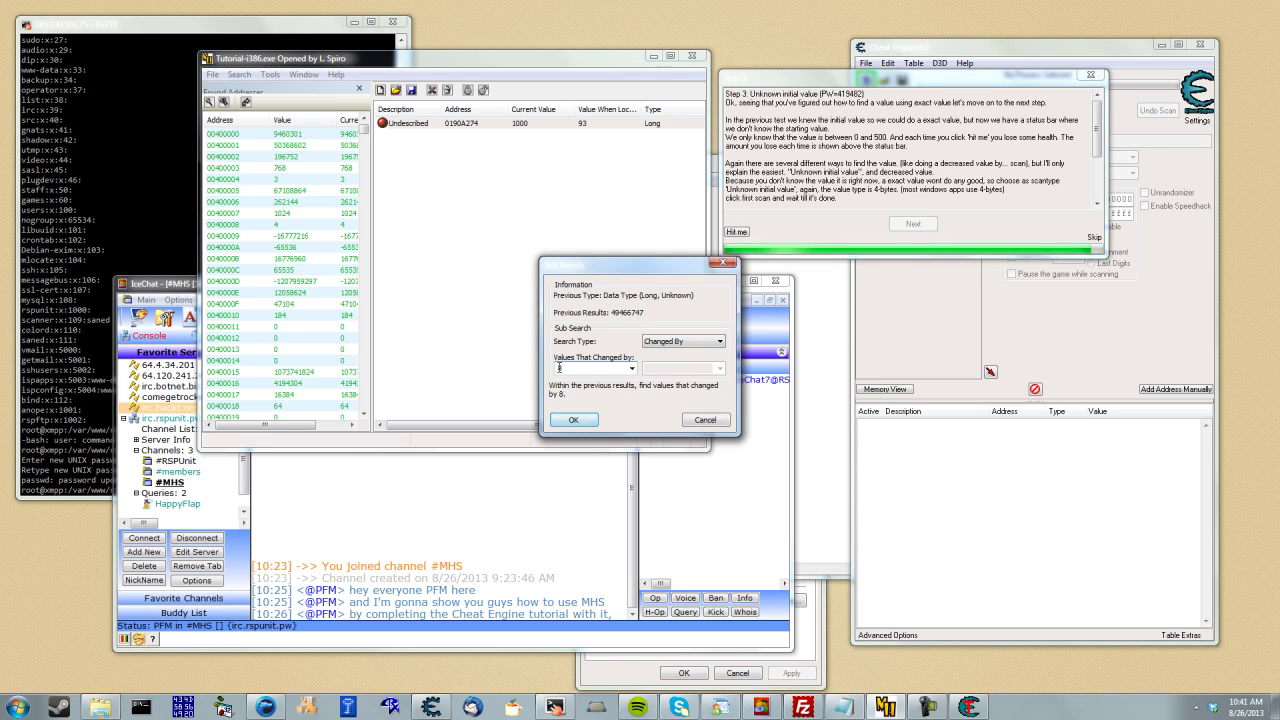
{"action": "key", "text": "Left"}
{"action": "type", "text": "-"}
{"action": "key", "text": "Return"}
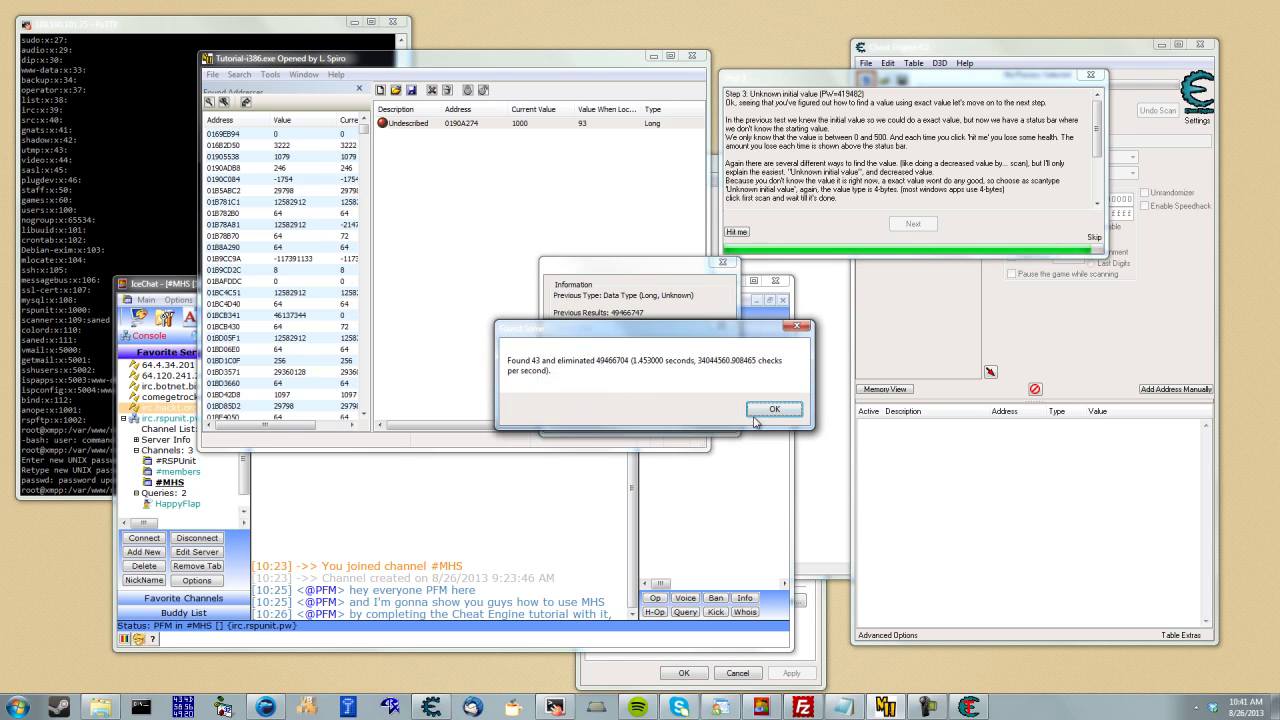
{"action": "left_click", "coordinate": [760, 411]}
Lose health once more and narrow the results to values Changed By -5.
{"action": "left_click", "coordinate": [737, 232]}
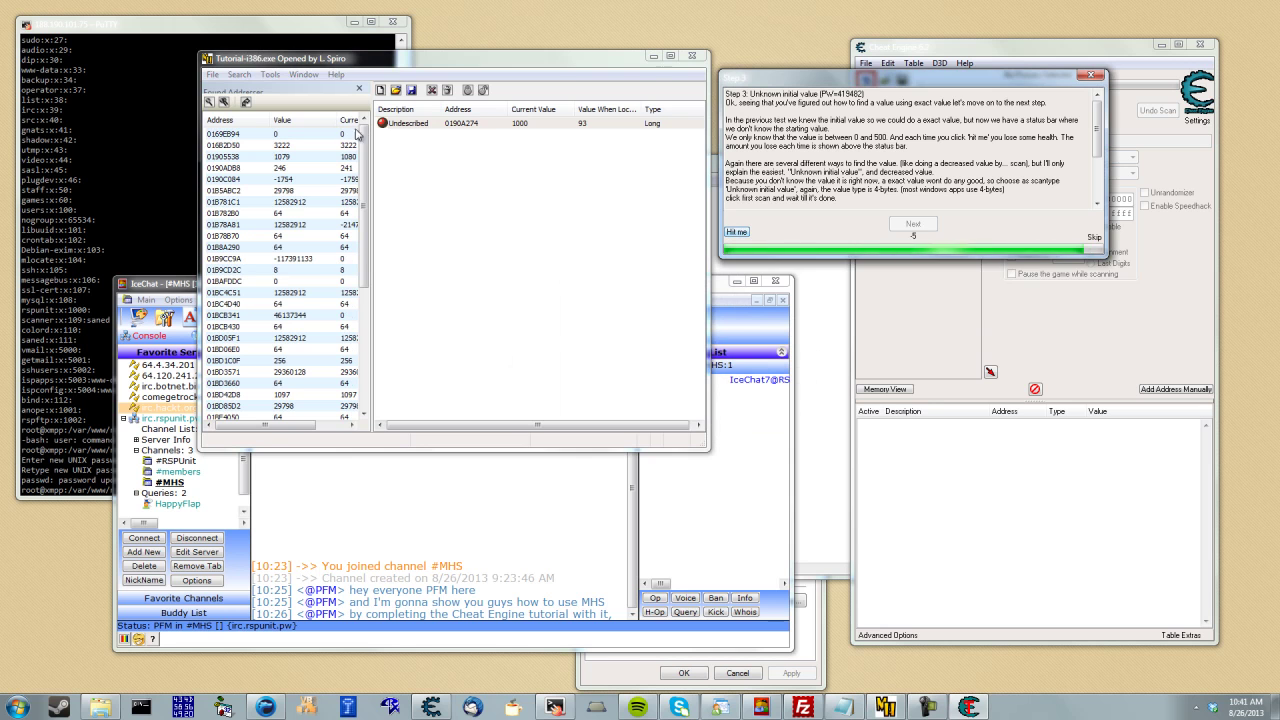
{"action": "left_click", "coordinate": [225, 103]}
{"action": "type", "text": "-5"}
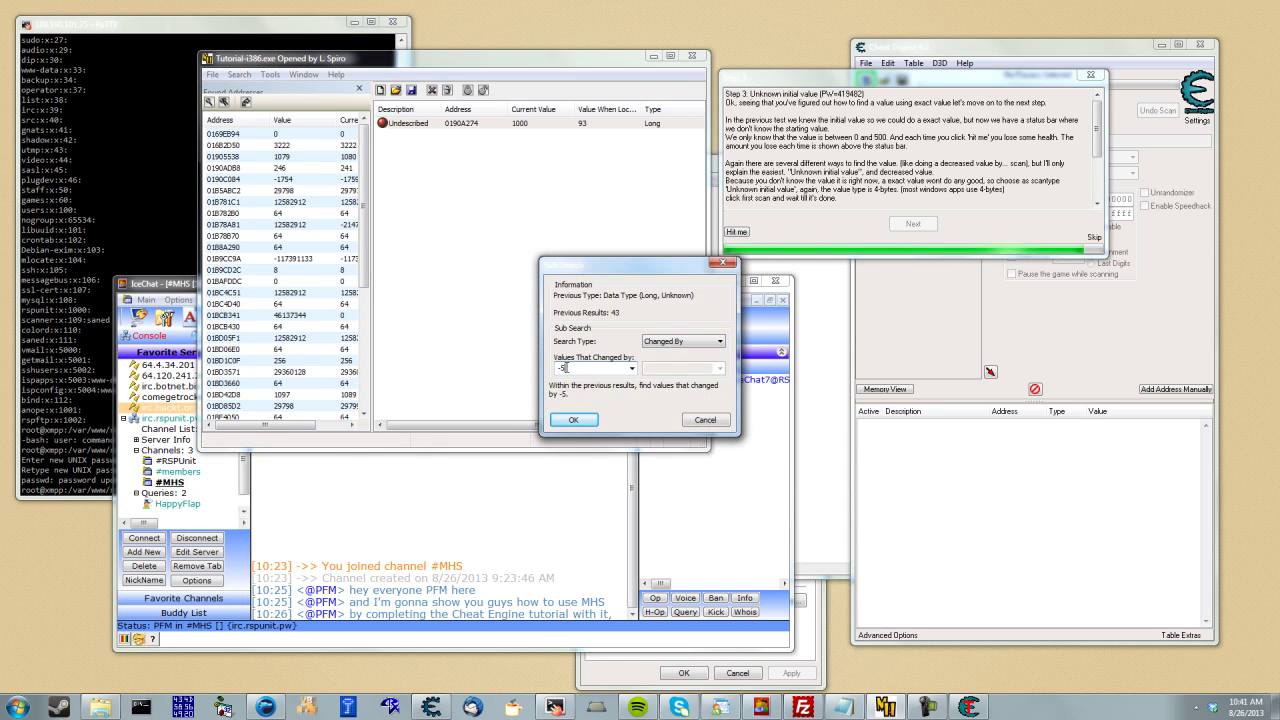
{"action": "key", "text": "Return"}
{"action": "key", "text": "Return"}
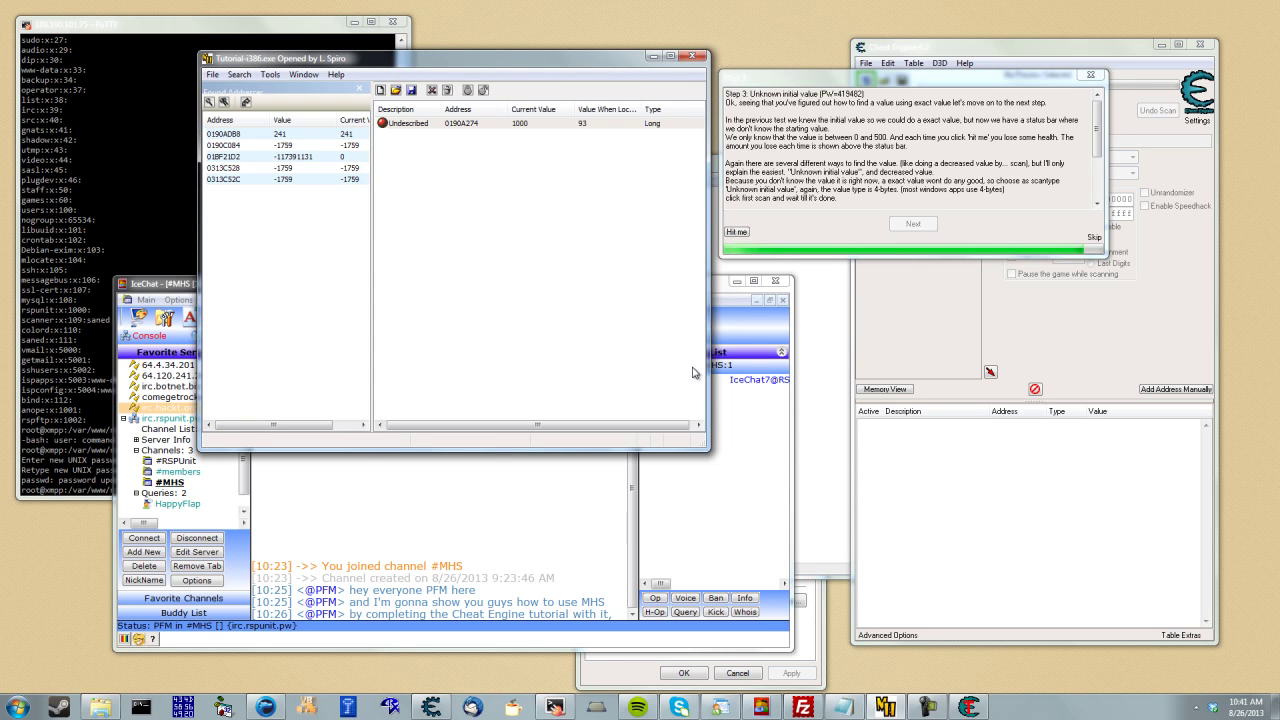
Take another hit and narrow the results to values Changed By -6.
{"action": "left_click", "coordinate": [738, 232]}
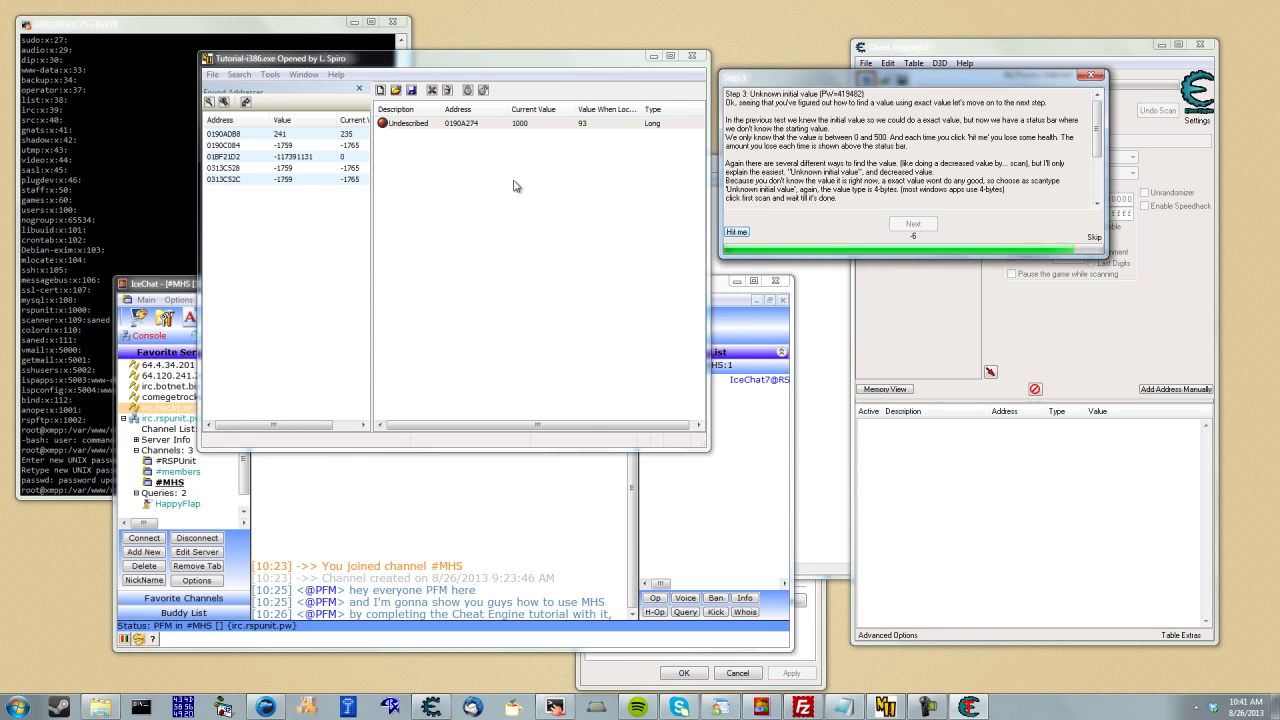
{"action": "left_click", "coordinate": [246, 100]}
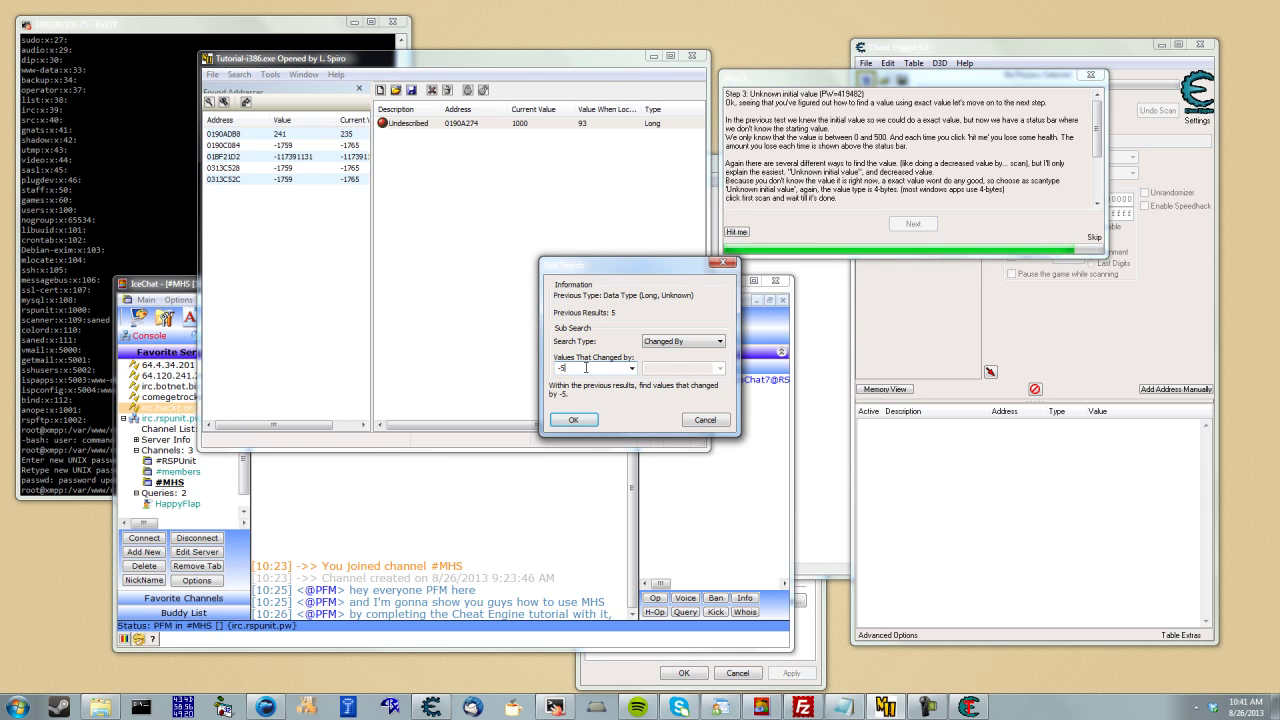
{"action": "key", "text": "BackSpace"}
{"action": "type", "text": "6"}
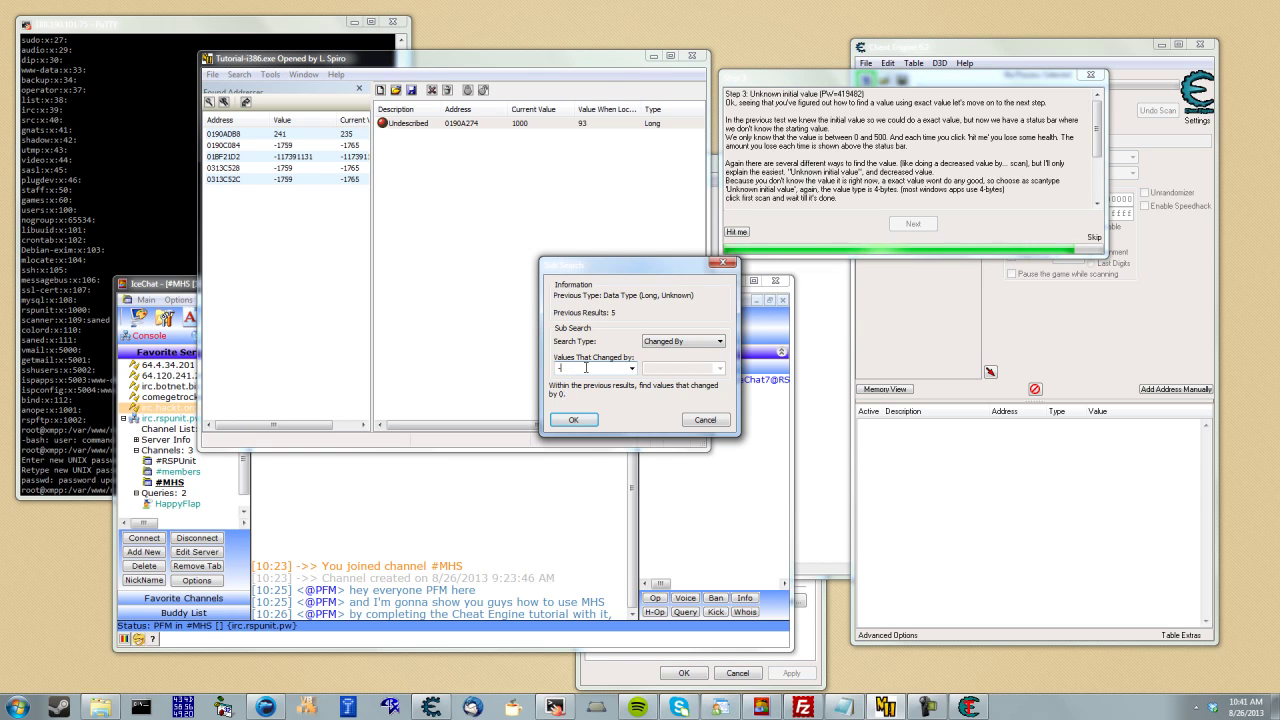
{"action": "key", "text": "Return"}
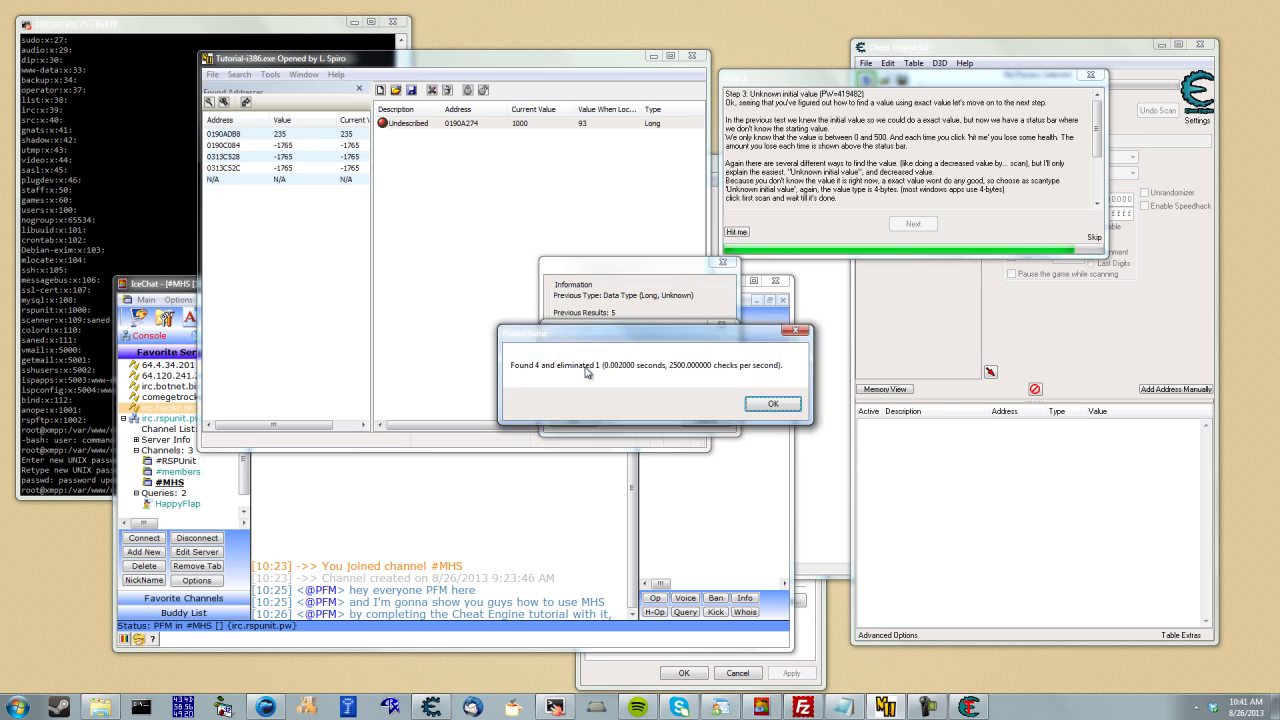
{"action": "key", "text": "Return"}
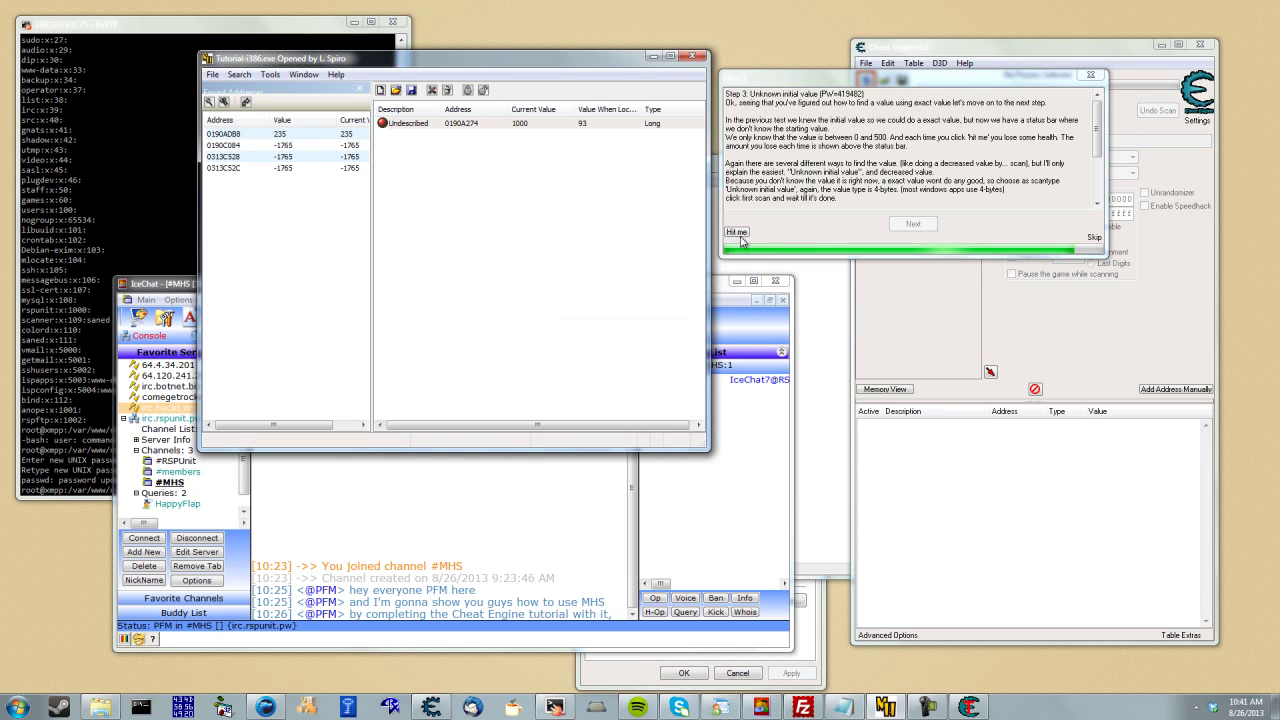
Take one more hit and sub search the remaining results for values Changed By -1.
{"action": "left_click", "coordinate": [745, 234]}
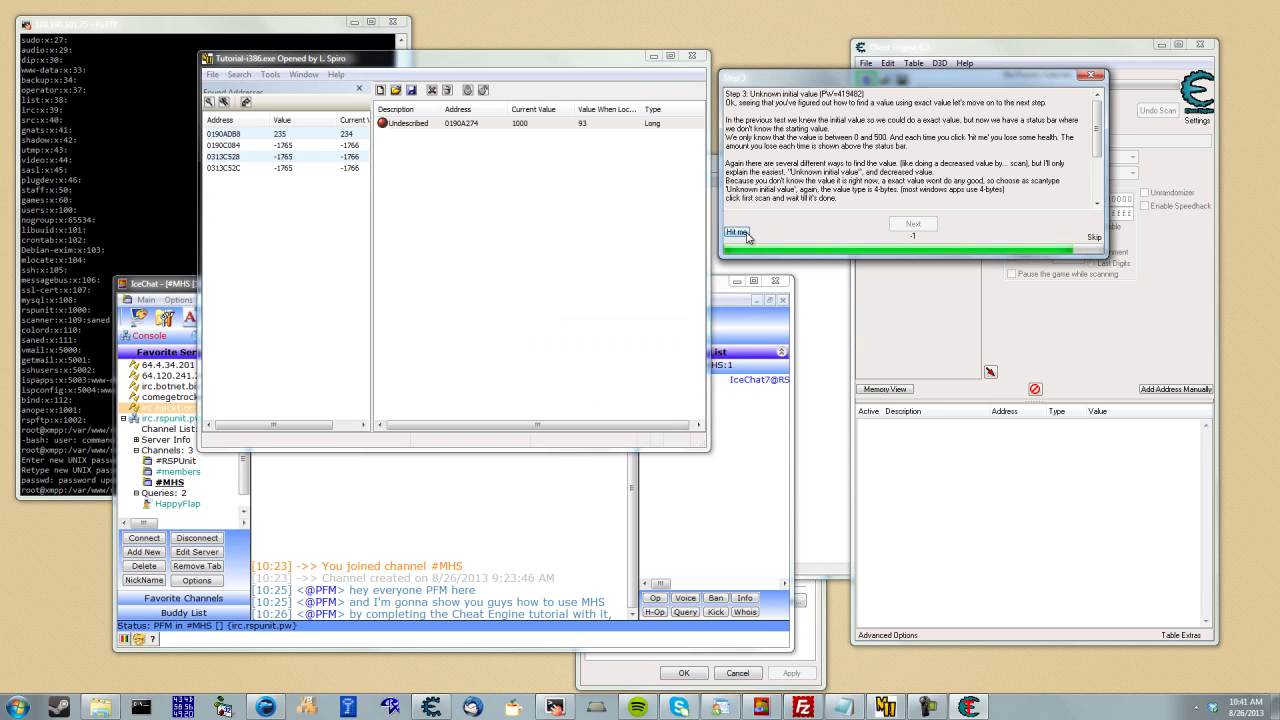
{"action": "left_click", "coordinate": [245, 103]}
{"action": "type", "text": "-"}
{"action": "key", "text": "Return"}
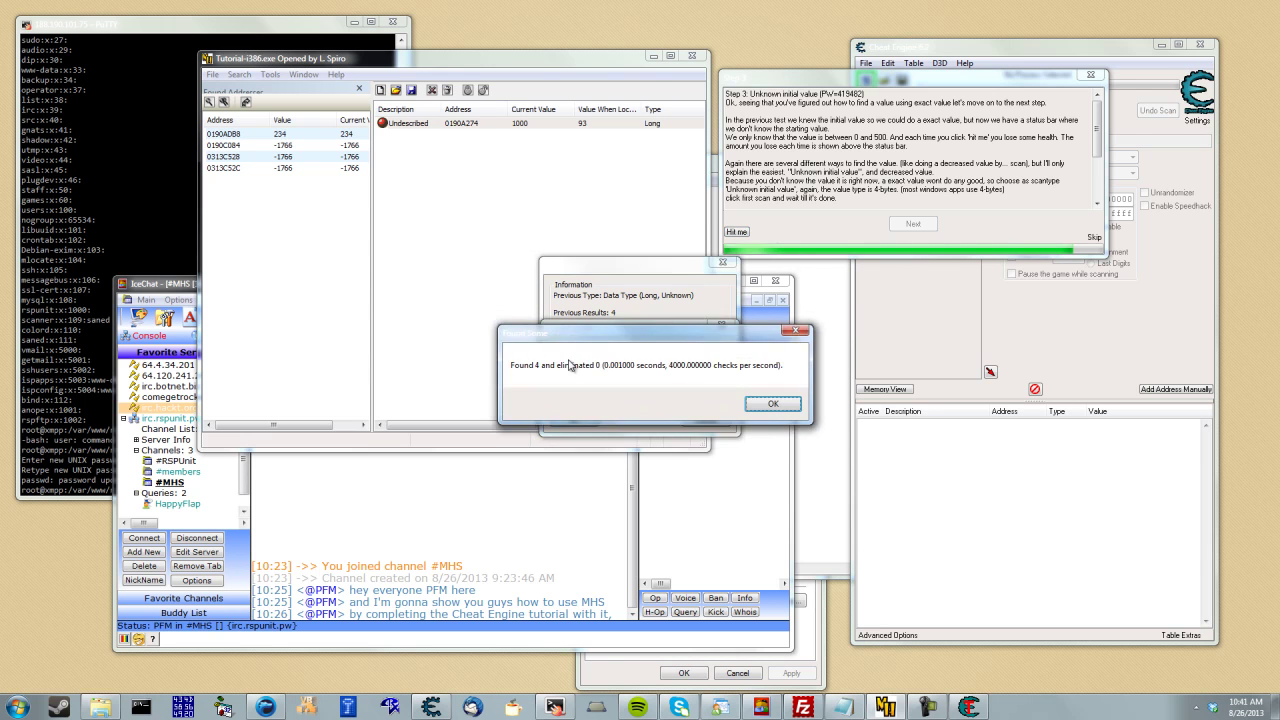
{"action": "key", "text": "Return"}
Add the first result, address 0190ADB8, to the stored list and read the rest of the tutorial's step 3 instructions.
{"action": "double_click", "coordinate": [333, 134]}
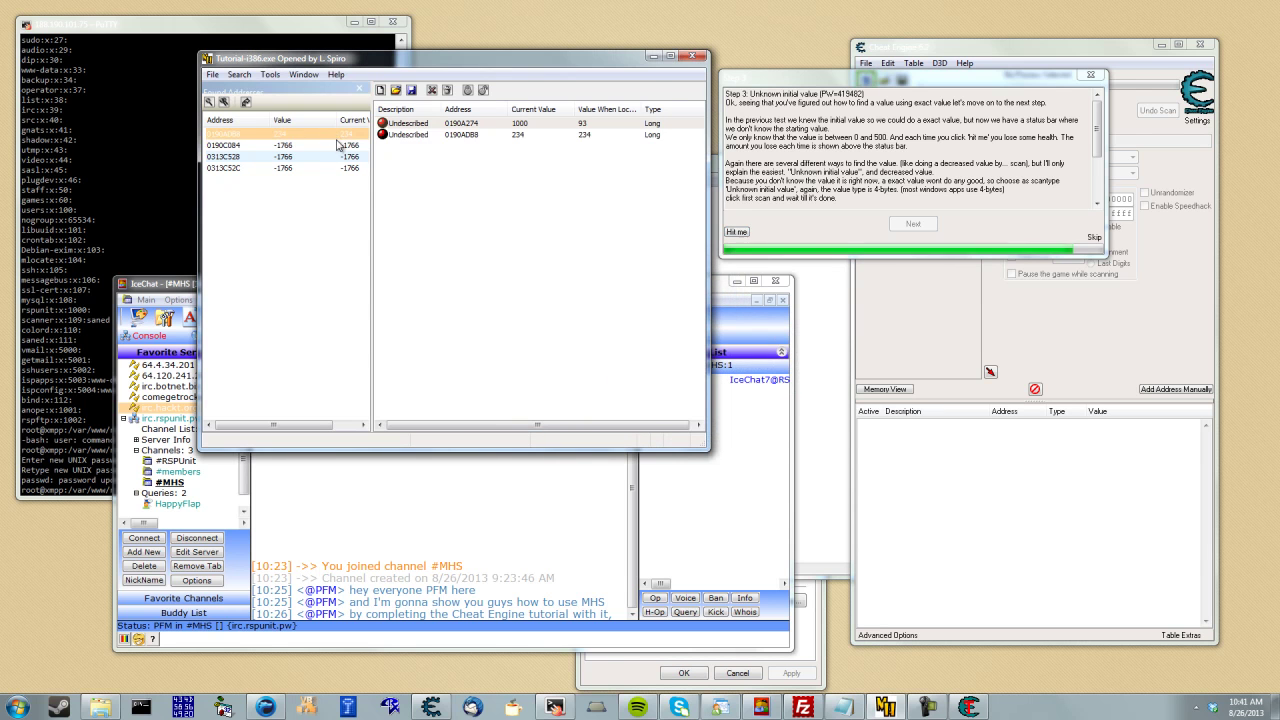
{"action": "left_click", "coordinate": [614, 135]}
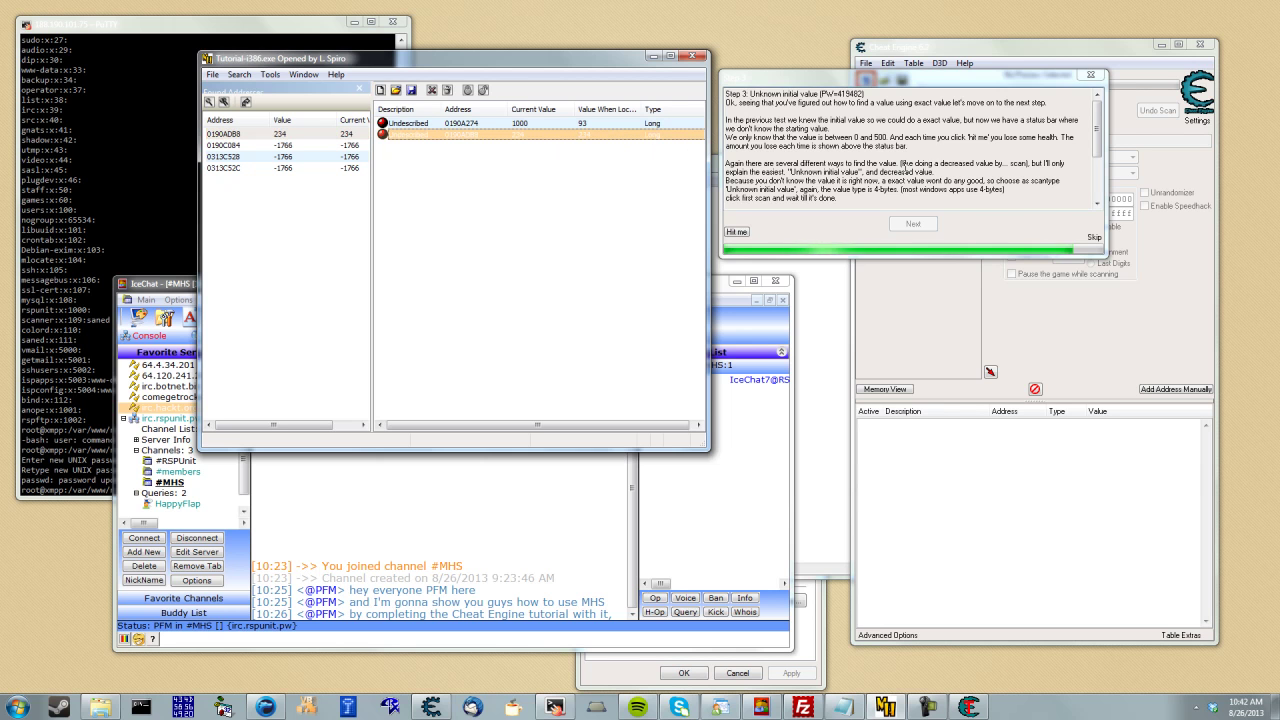
{"action": "left_click", "coordinate": [940, 152]}
{"action": "scroll", "coordinate": [940, 152], "scroll_direction": "down", "scroll_amount": 2}
{"action": "scroll", "coordinate": [940, 152], "scroll_direction": "down", "scroll_amount": 1}
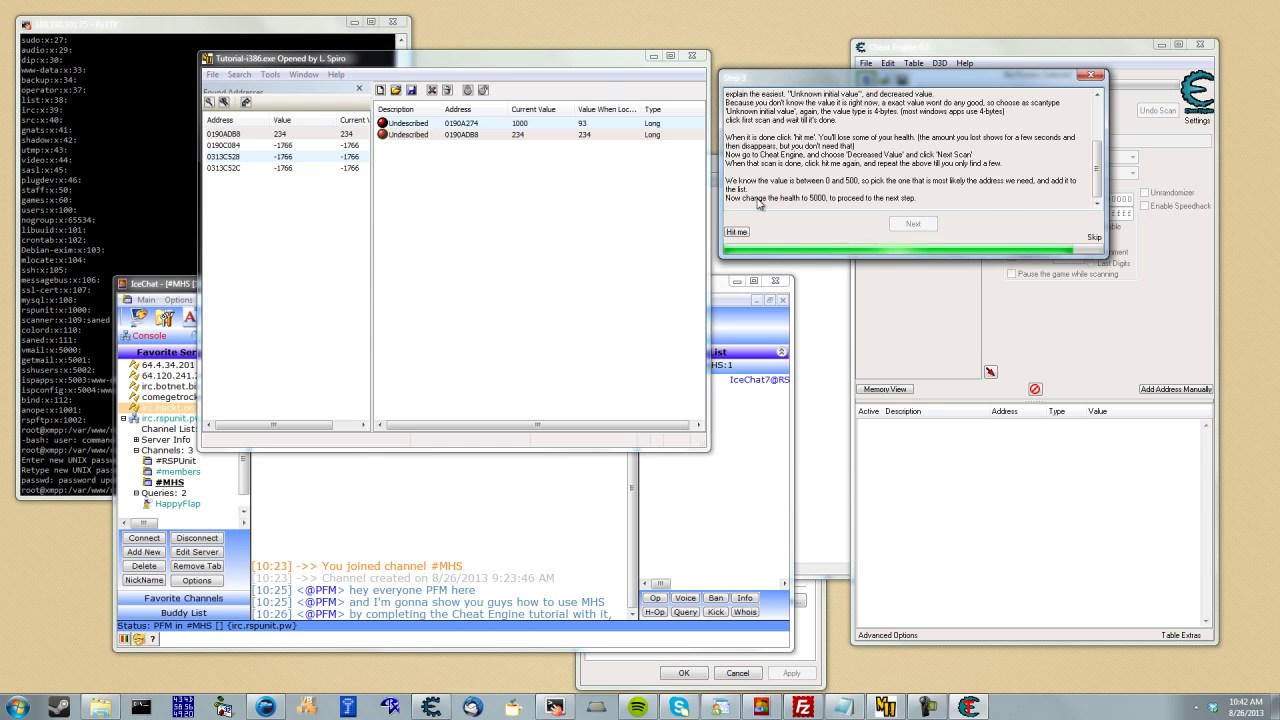
Set the current value of address 0190ADB8 to 5000 and advance the tutorial to step 4.
{"action": "double_click", "coordinate": [582, 137]}
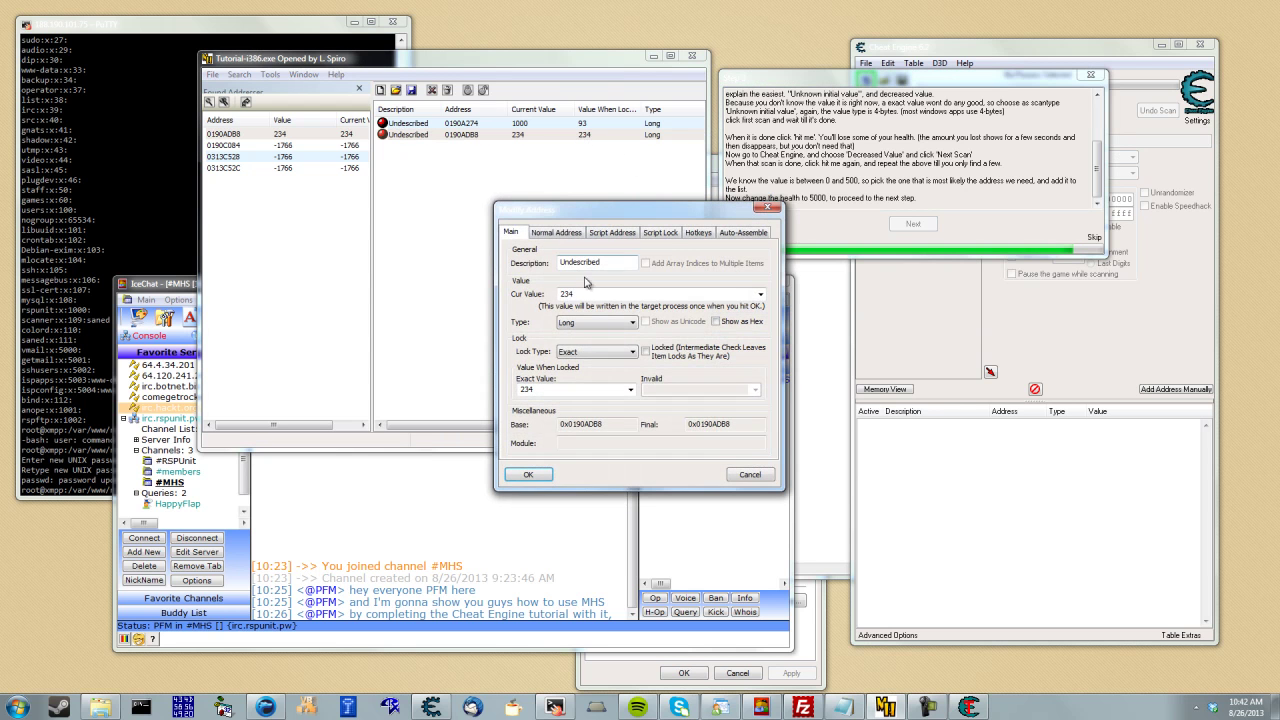
{"action": "type", "text": "5000"}
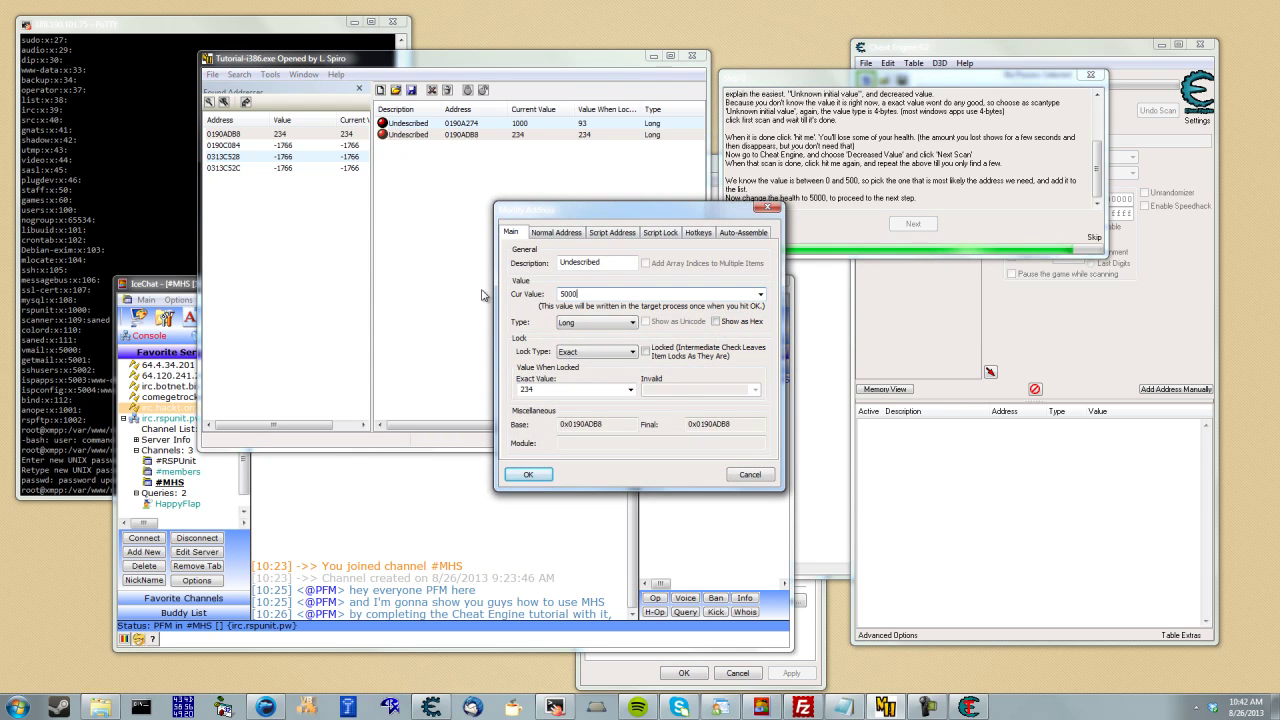
{"action": "key", "text": "Return"}
{"action": "left_click", "coordinate": [913, 224]}
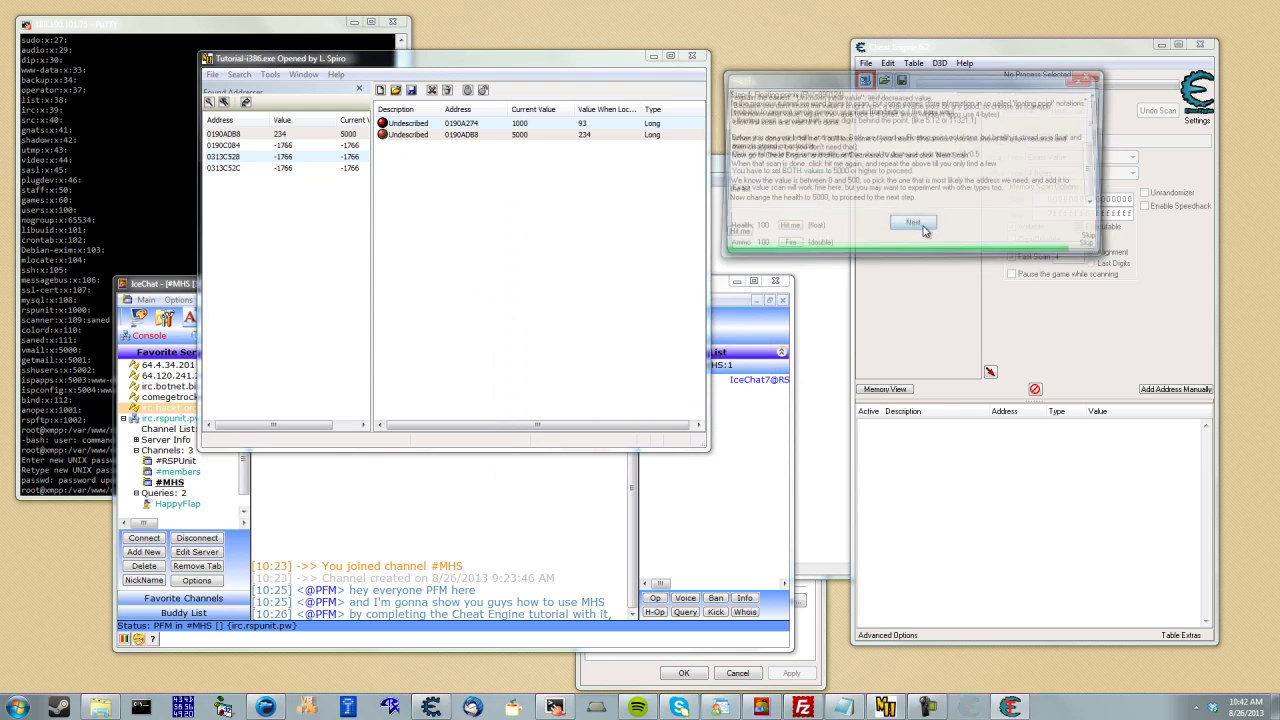
Delete both stored addresses from the list and read the step 4 instructions on floating points.
{"action": "left_click_drag", "start_coordinate": [565, 188], "coordinate": [565, 124]}
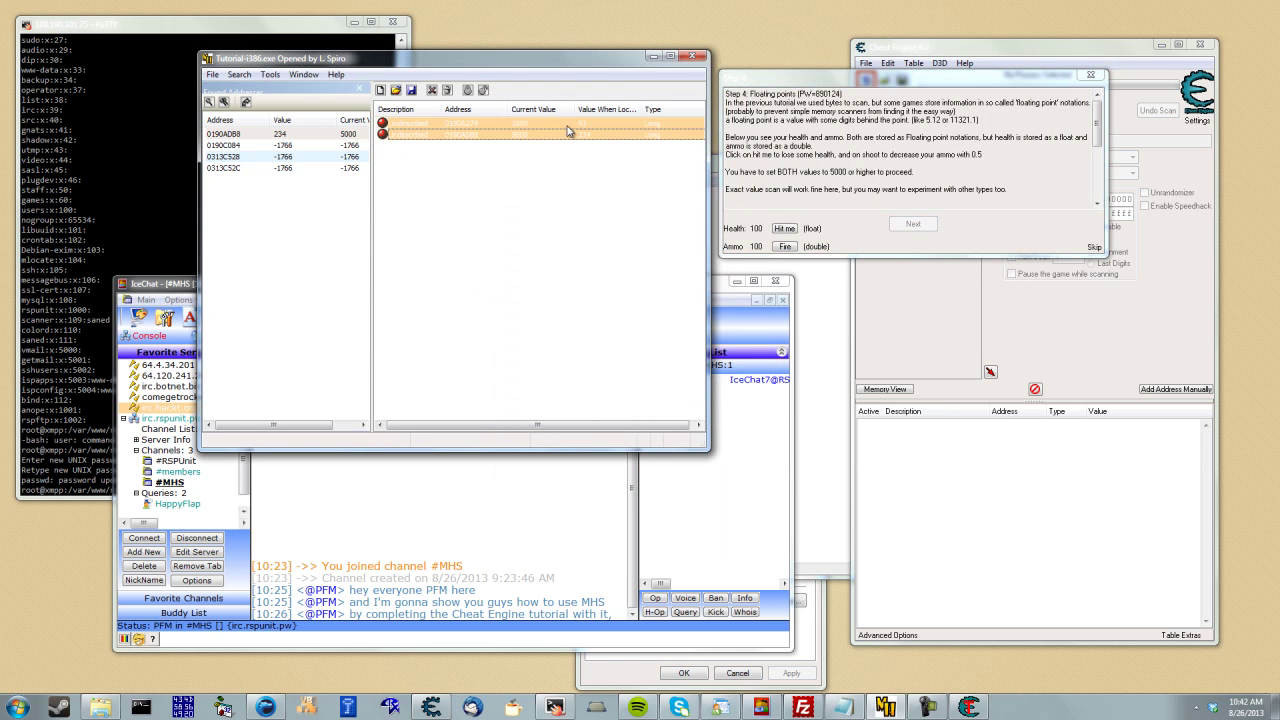
{"action": "key", "text": "Delete"}
{"action": "left_click", "coordinate": [851, 148]}
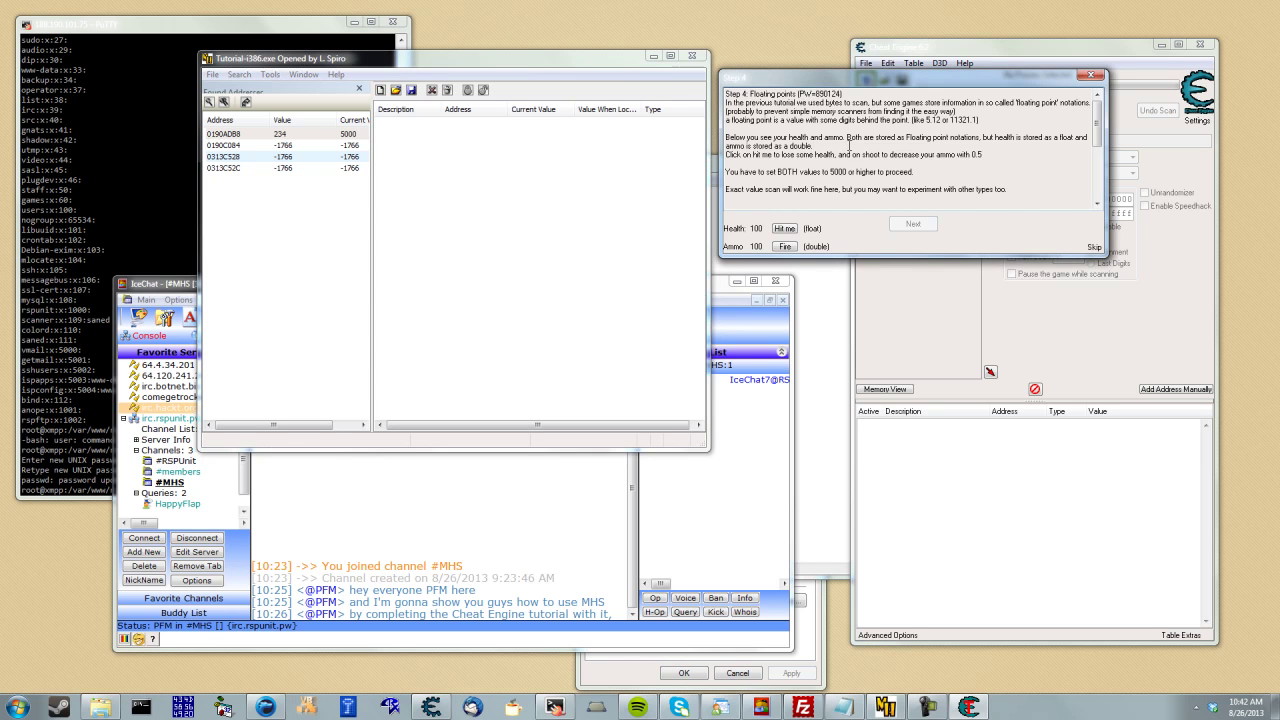
{"action": "scroll", "coordinate": [851, 146], "scroll_direction": "down", "scroll_amount": 1}
{"action": "scroll", "coordinate": [851, 146], "scroll_direction": "up", "scroll_amount": 1}
Lose some health in step 4 and run a new Float search for the Exact Value 94.
{"action": "left_click", "coordinate": [785, 230]}
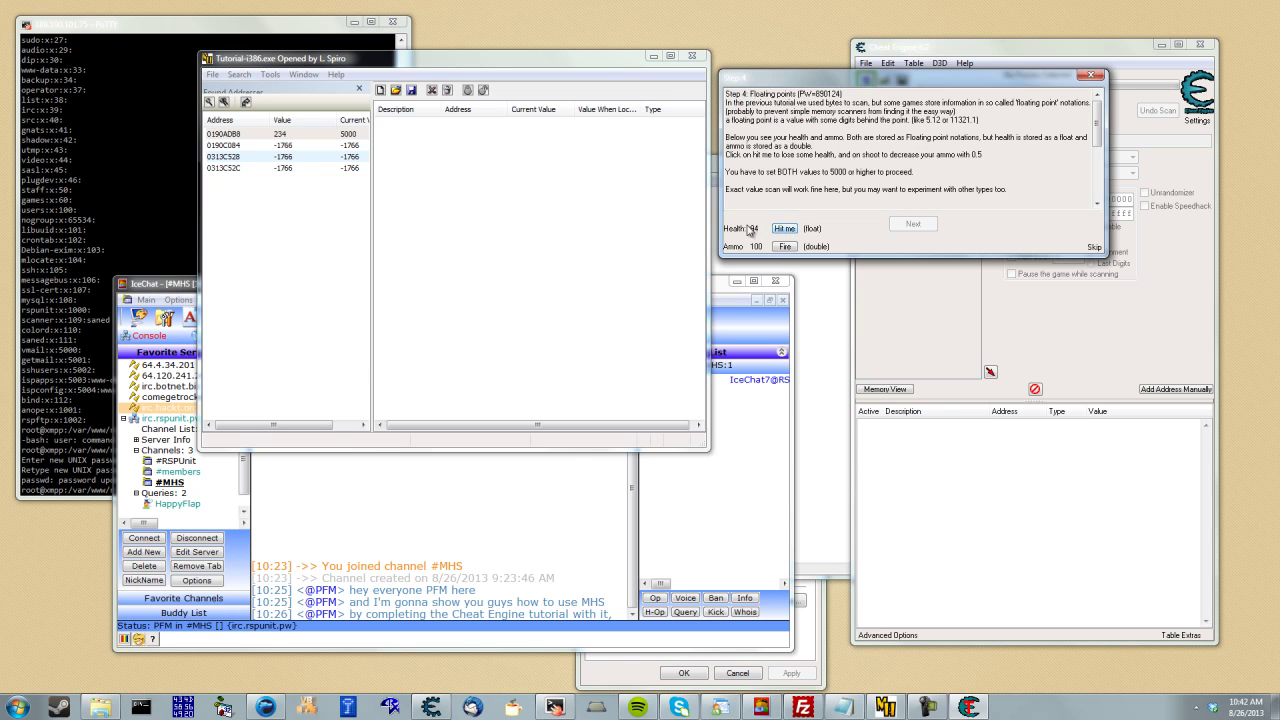
{"action": "left_click", "coordinate": [209, 102]}
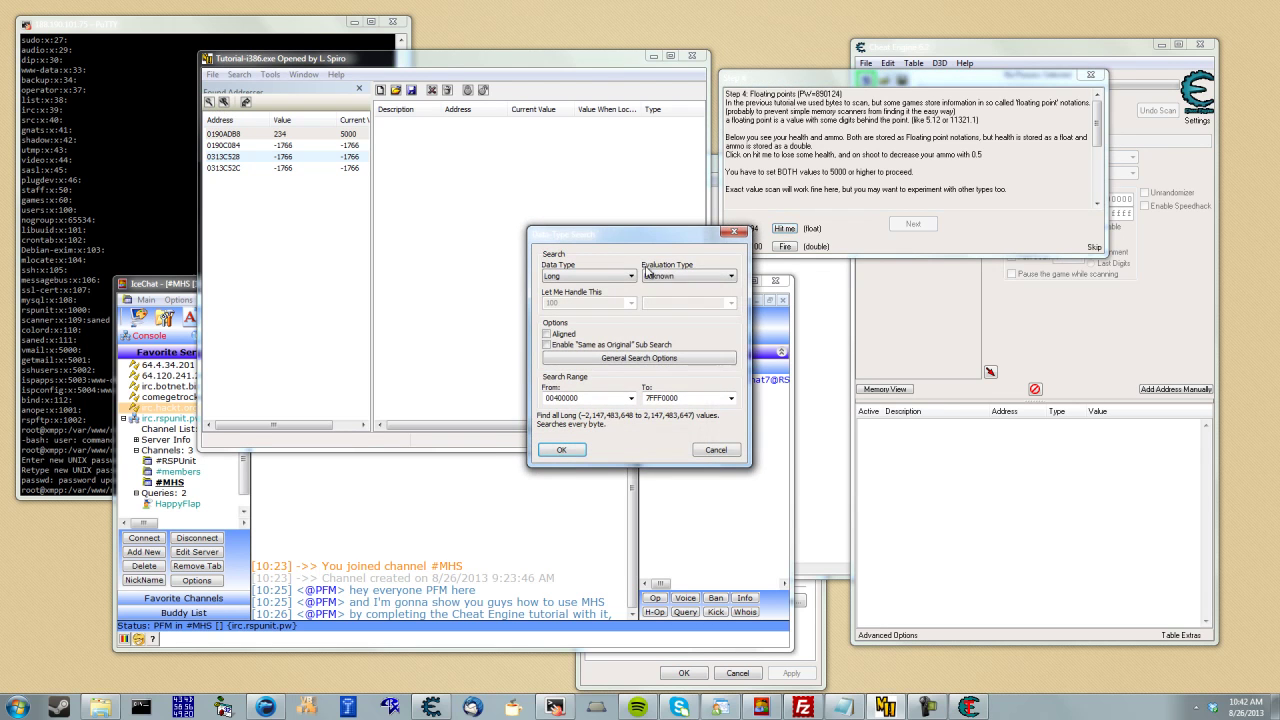
{"action": "left_click", "coordinate": [605, 278]}
{"action": "left_click", "coordinate": [590, 357]}
{"action": "left_click", "coordinate": [659, 277]}
{"action": "left_click", "coordinate": [662, 285]}
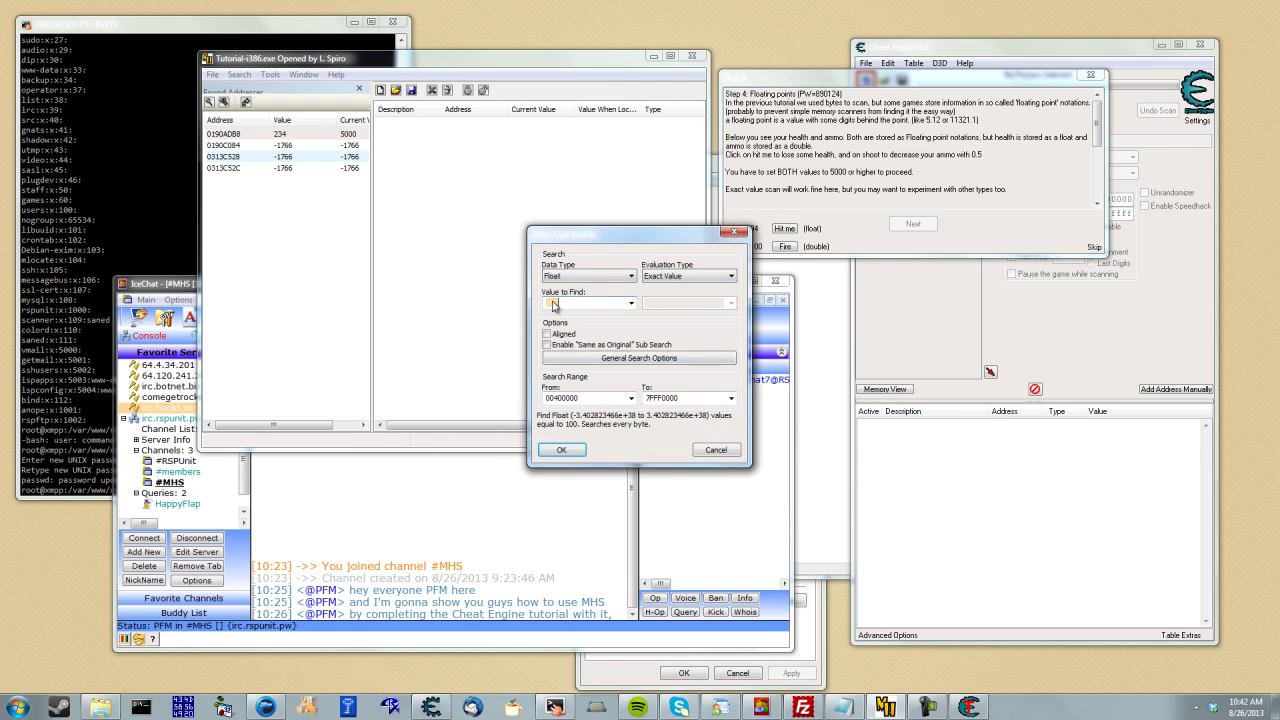
{"action": "type", "text": "94"}
{"action": "key", "text": "Return"}
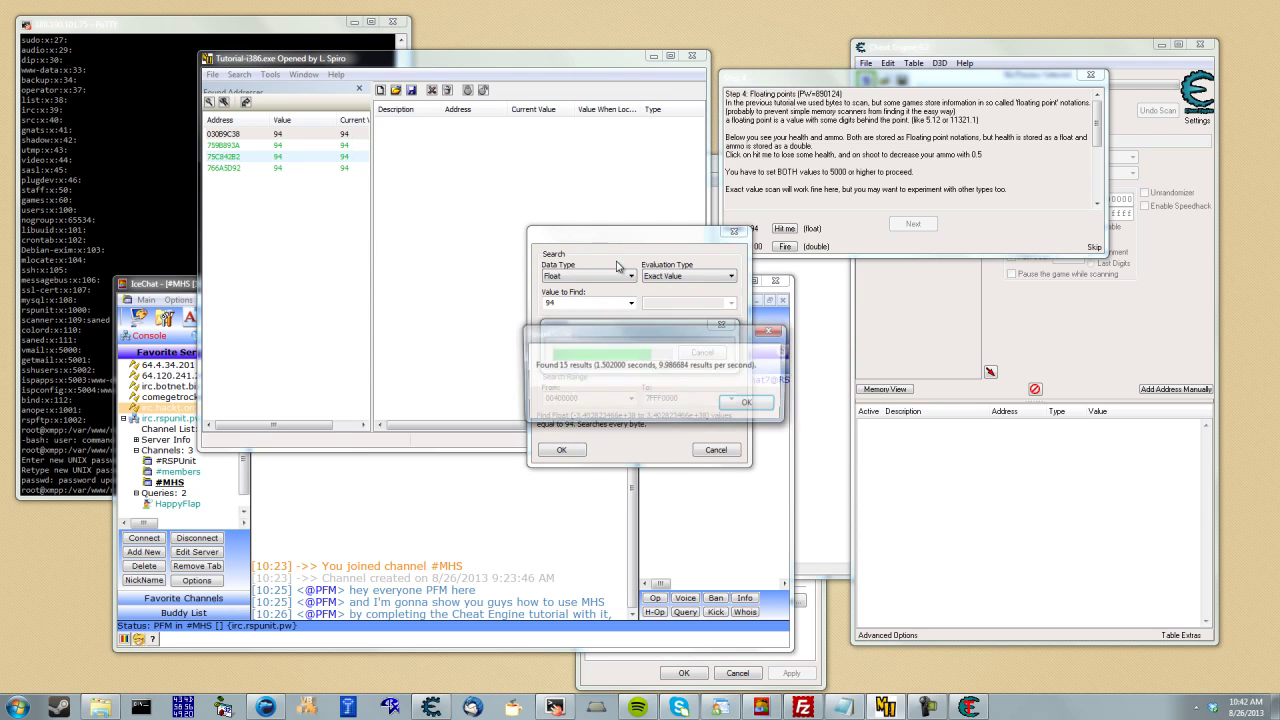
Lose some more health in step 4 and add the changed result, address 030B9C38, to the stored list.
{"action": "left_click", "coordinate": [748, 408]}
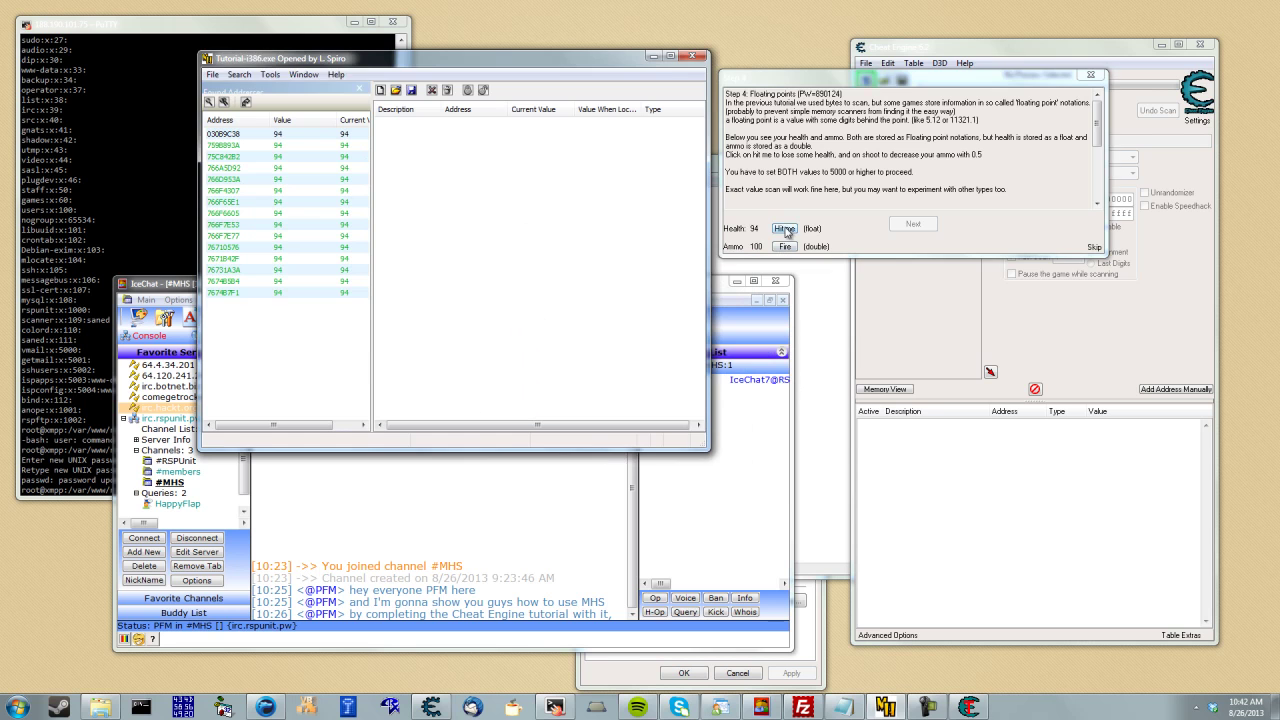
{"action": "left_click", "coordinate": [785, 229]}
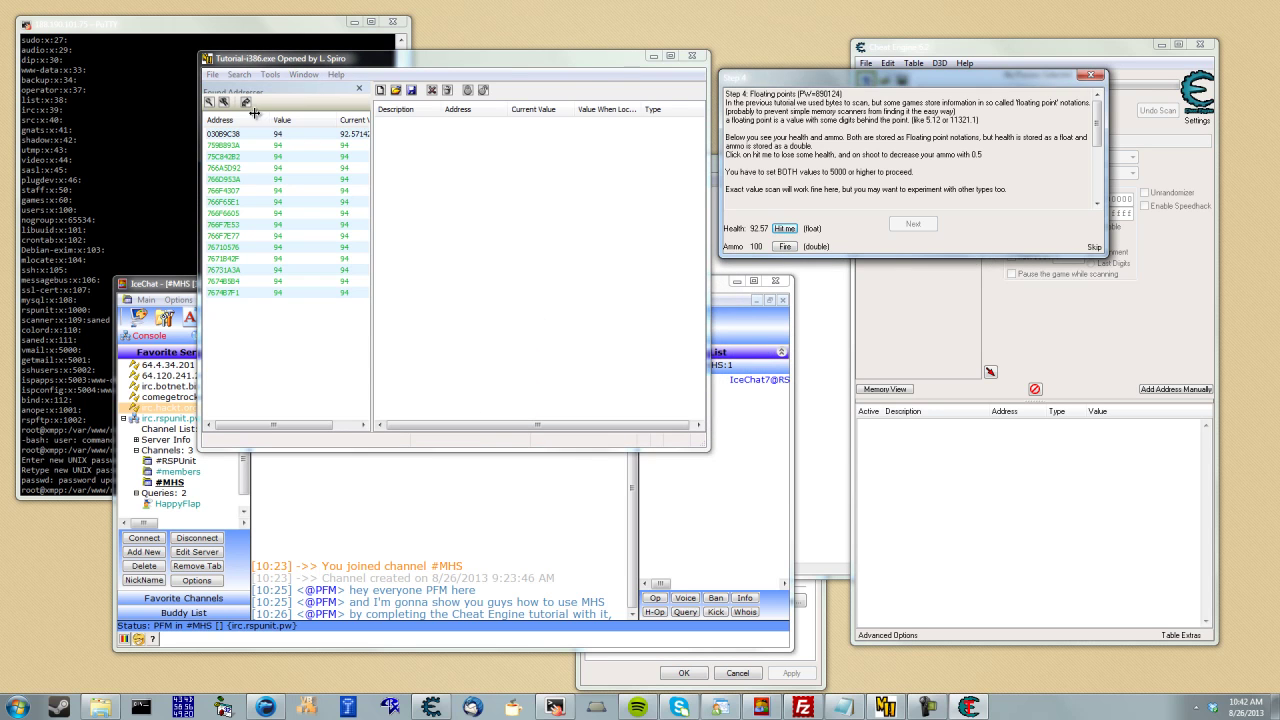
{"action": "double_click", "coordinate": [358, 136]}
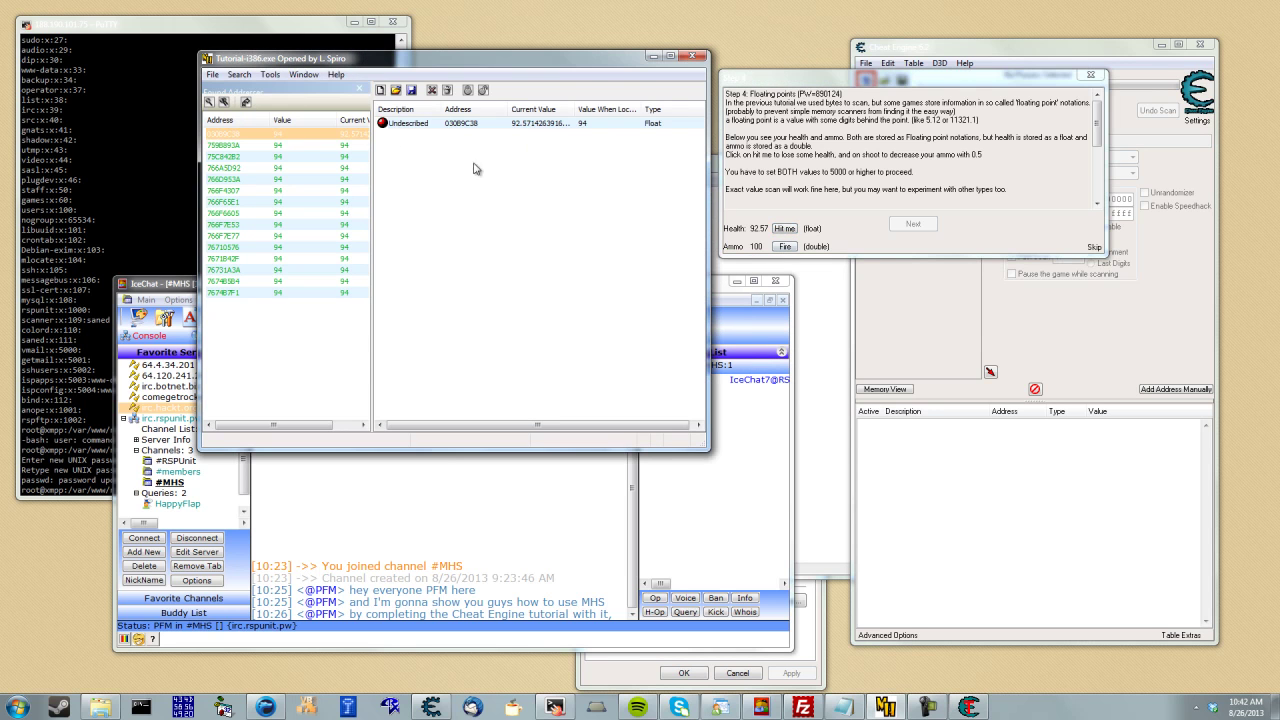
{"action": "left_click_drag", "start_coordinate": [371, 155], "coordinate": [411, 160]}
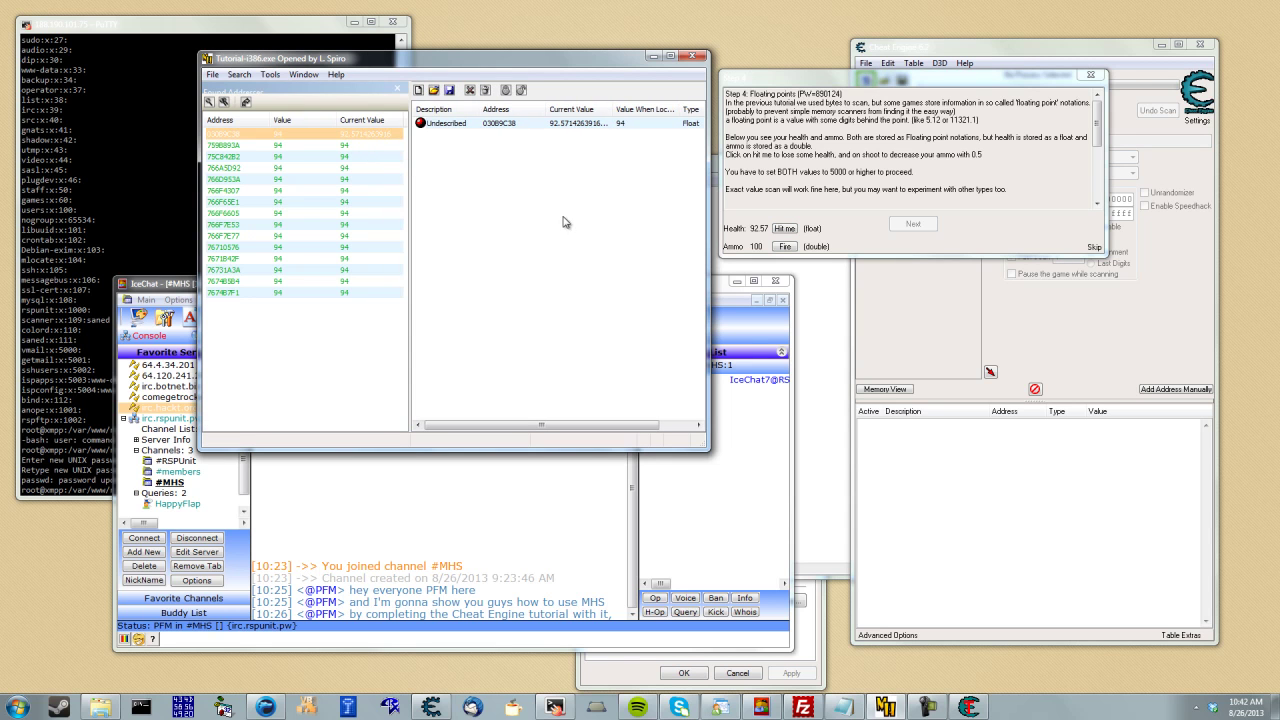
Fire once, run a new Double search for the Exact Value 99.5 and store the resulting address 030B9C40.
{"action": "left_click", "coordinate": [826, 189]}
{"action": "left_click", "coordinate": [785, 247]}
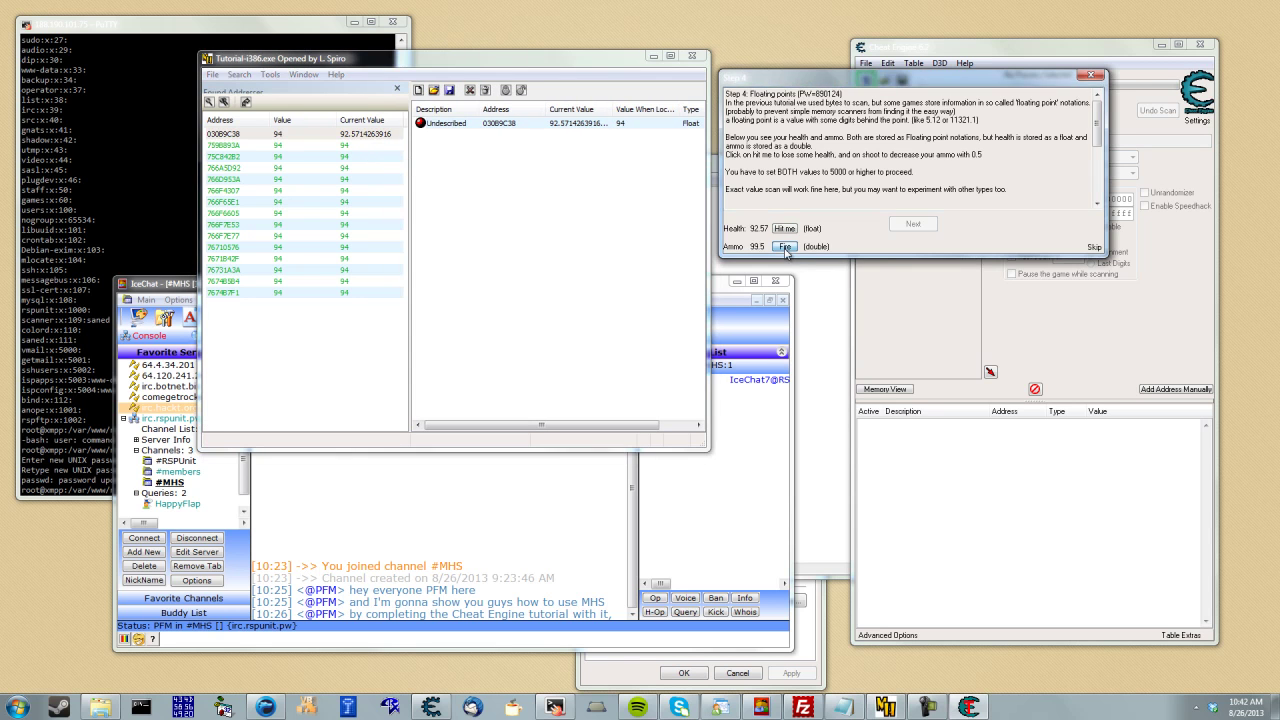
{"action": "left_click", "coordinate": [225, 103]}
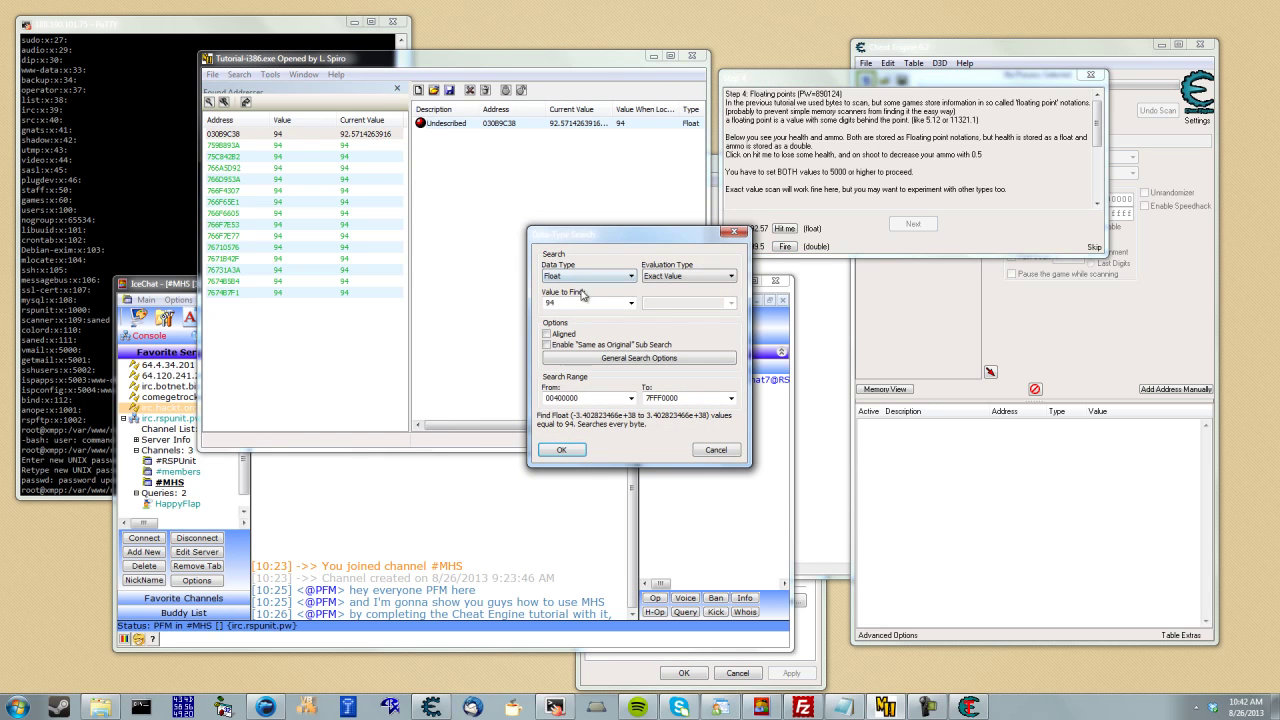
{"action": "left_click", "coordinate": [667, 275]}
{"action": "left_click", "coordinate": [613, 275]}
{"action": "left_click", "coordinate": [600, 278]}
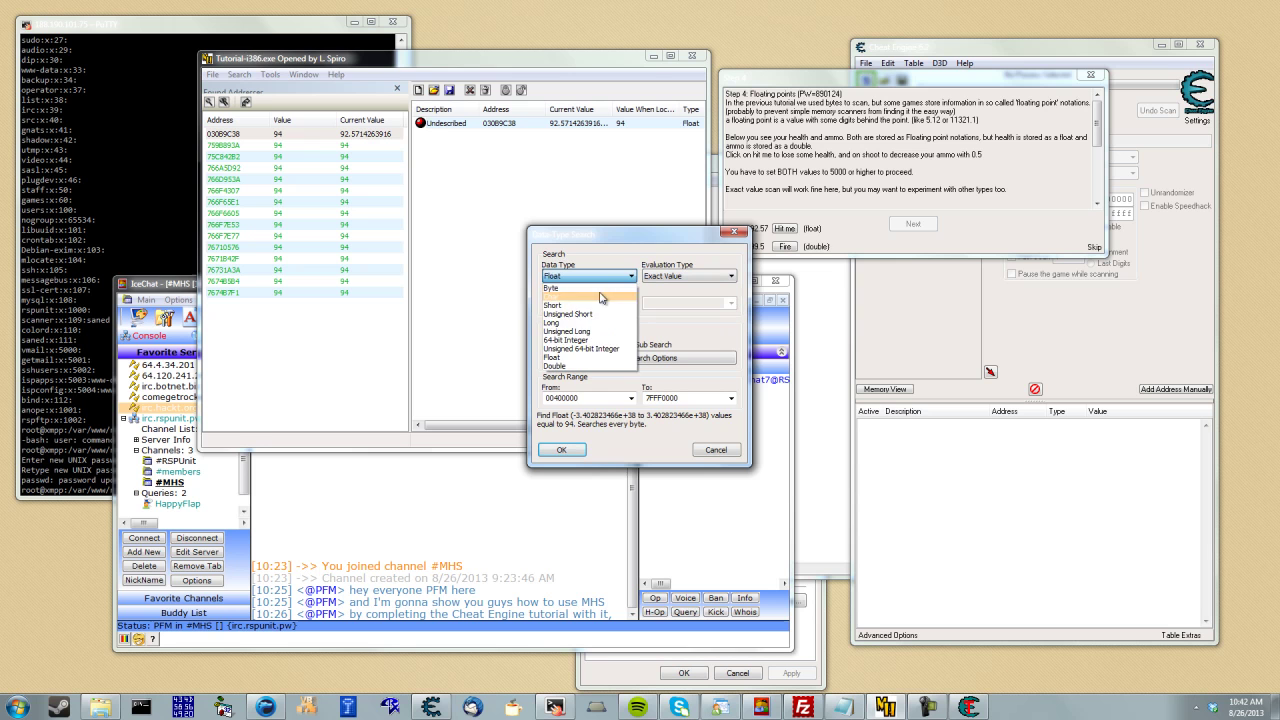
{"action": "left_click", "coordinate": [569, 366]}
{"action": "type", "text": "99.5"}
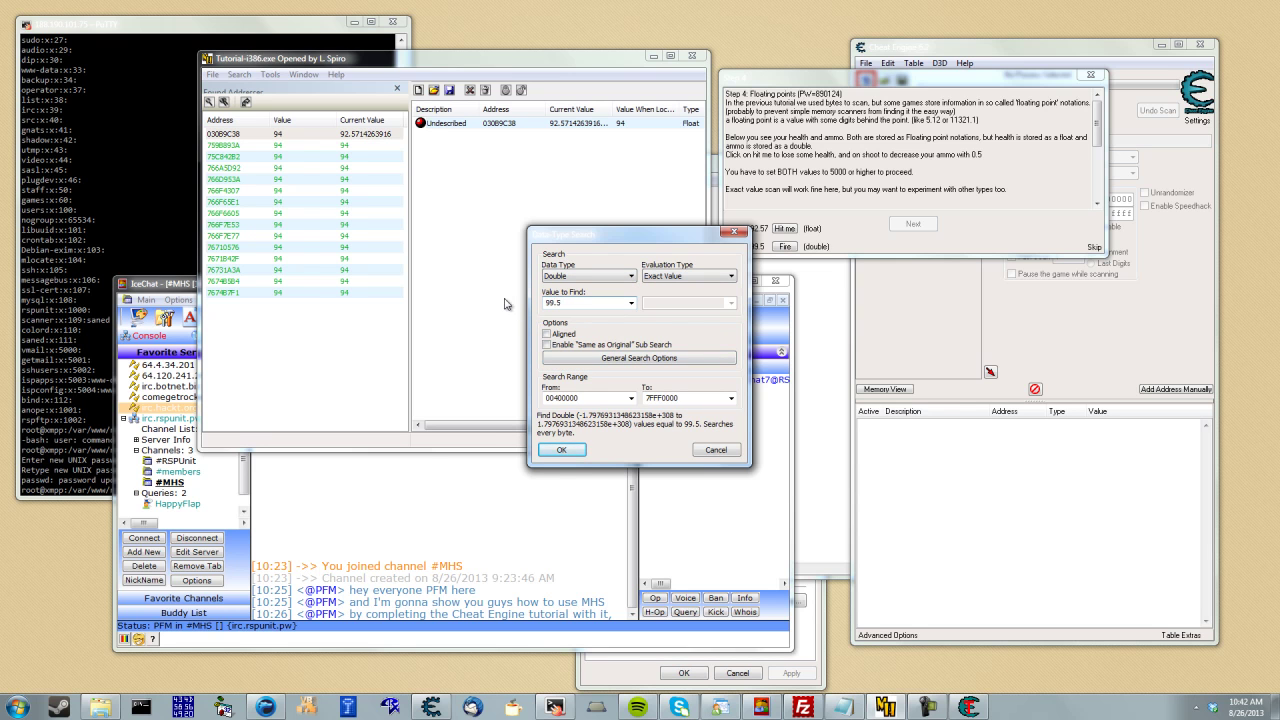
{"action": "key", "text": "Return"}
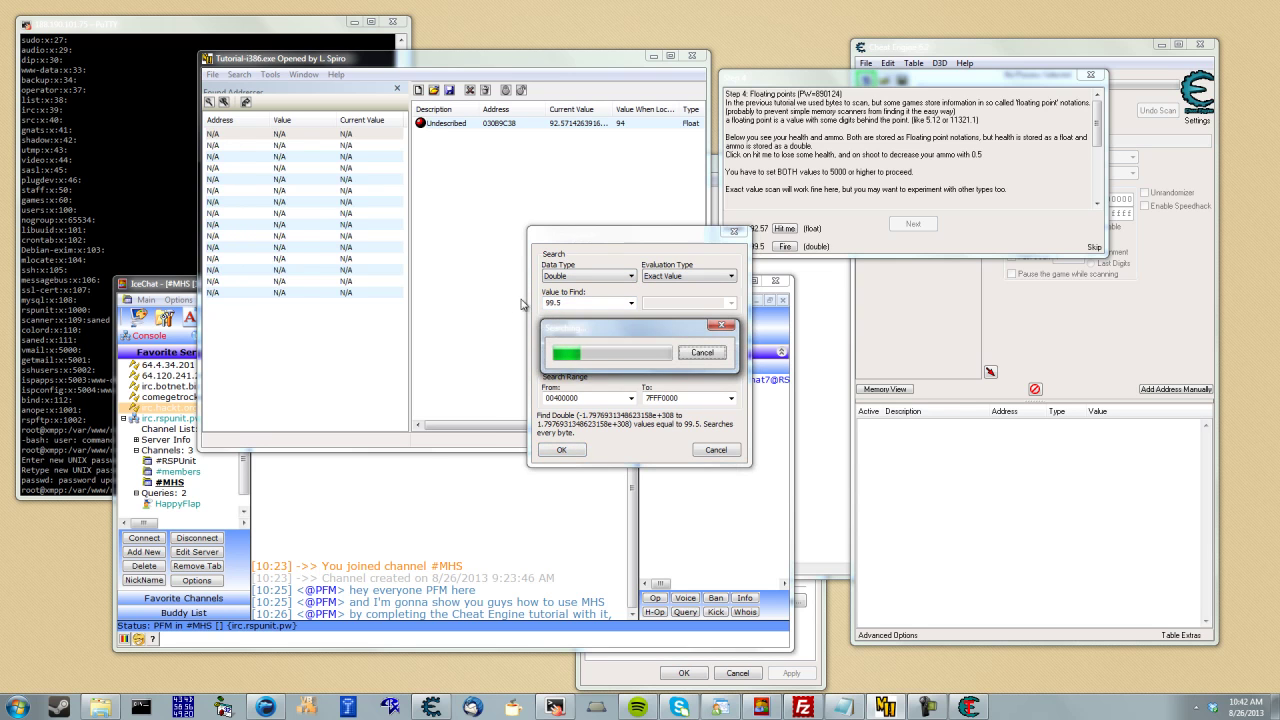
{"action": "left_click", "coordinate": [742, 404]}
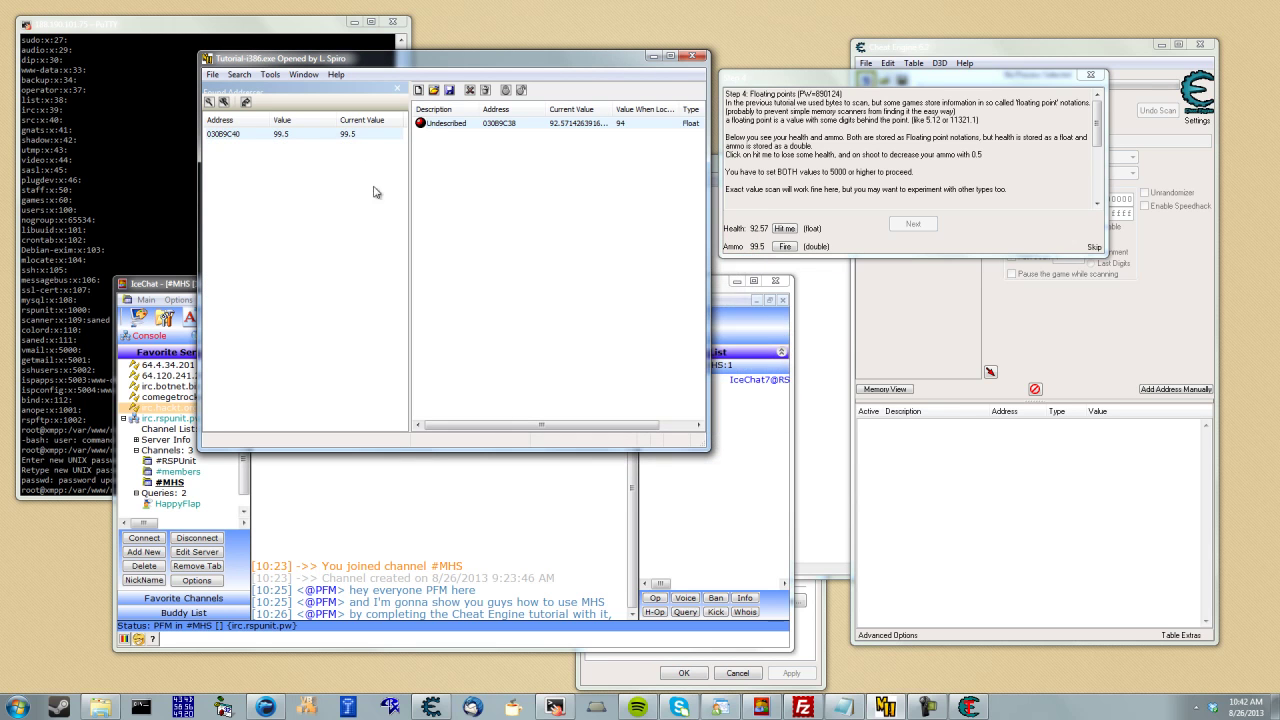
{"action": "double_click", "coordinate": [359, 134]}
{"action": "left_click", "coordinate": [607, 204]}
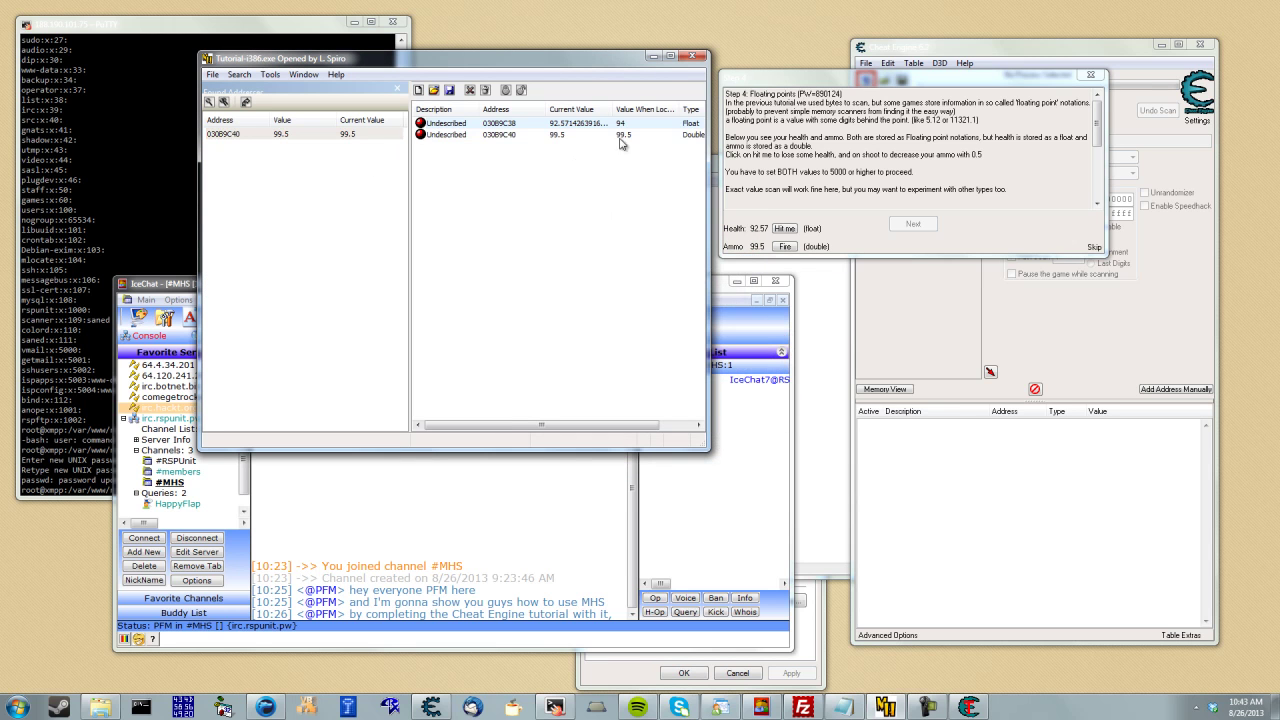
Set the current values of both stored addresses to 5500 and advance the tutorial to step 5.
{"action": "double_click", "coordinate": [607, 125]}
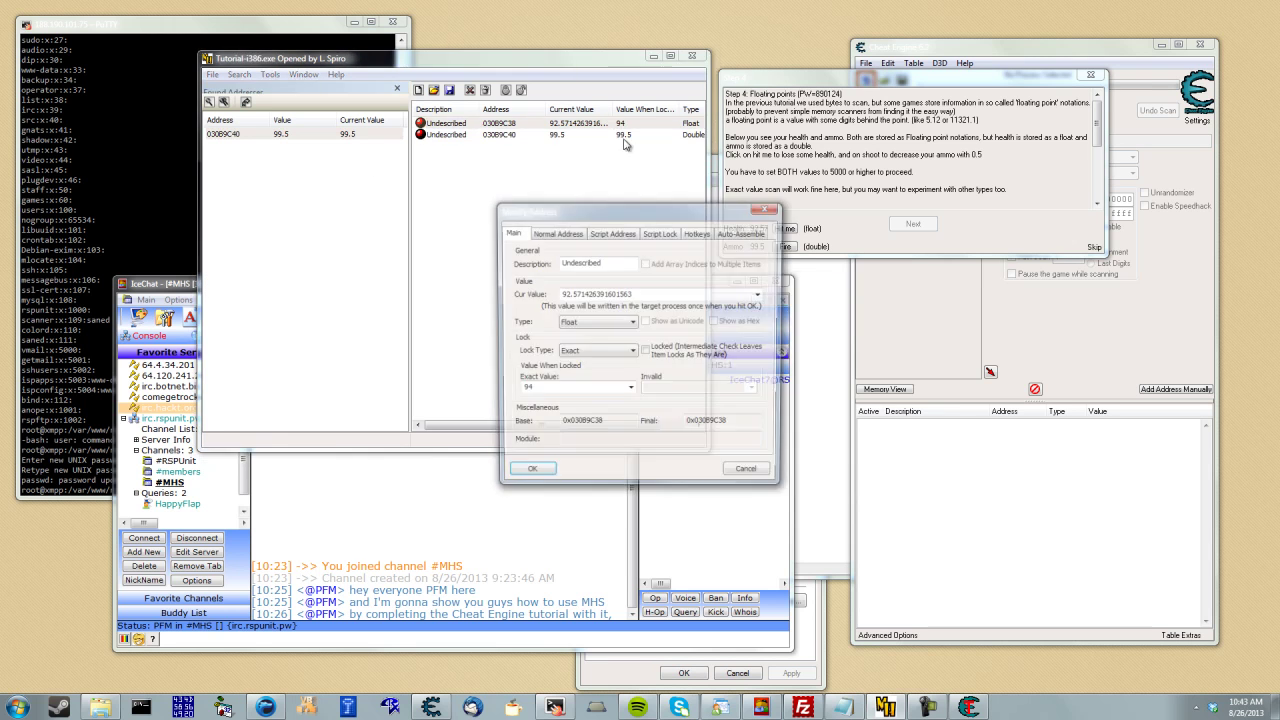
{"action": "type", "text": "5500"}
{"action": "key", "text": "Return"}
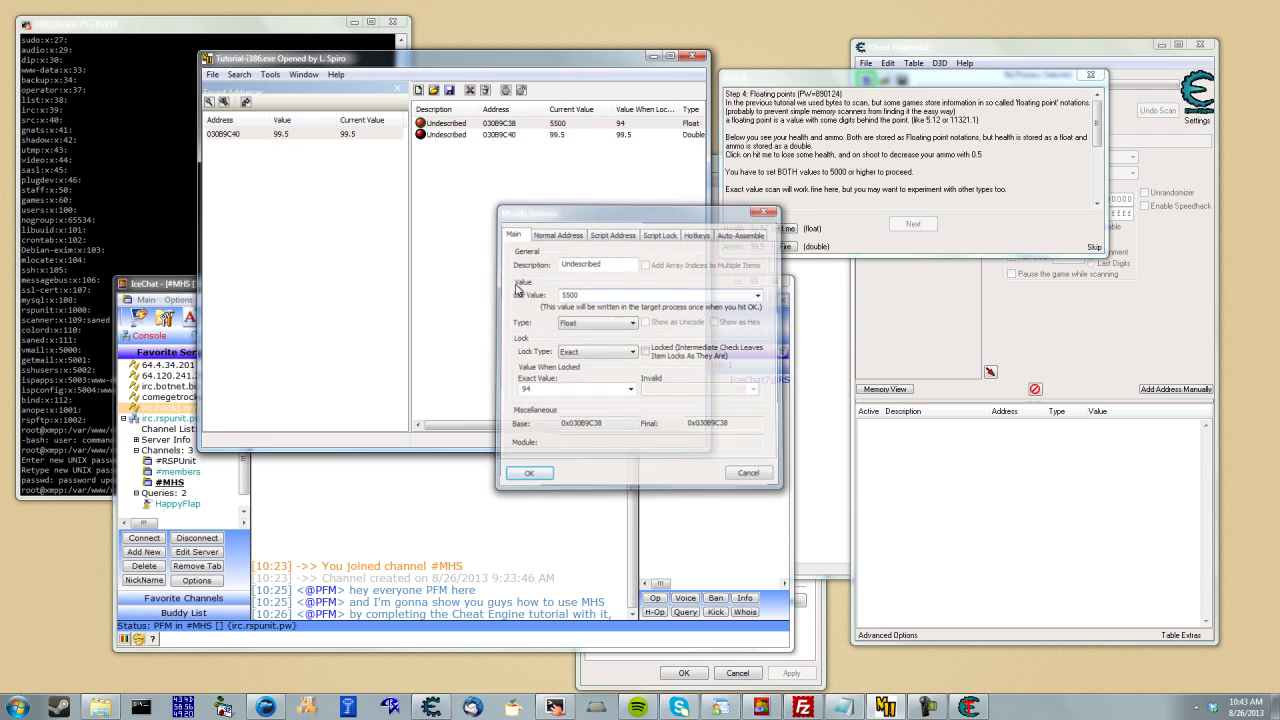
{"action": "double_click", "coordinate": [592, 135]}
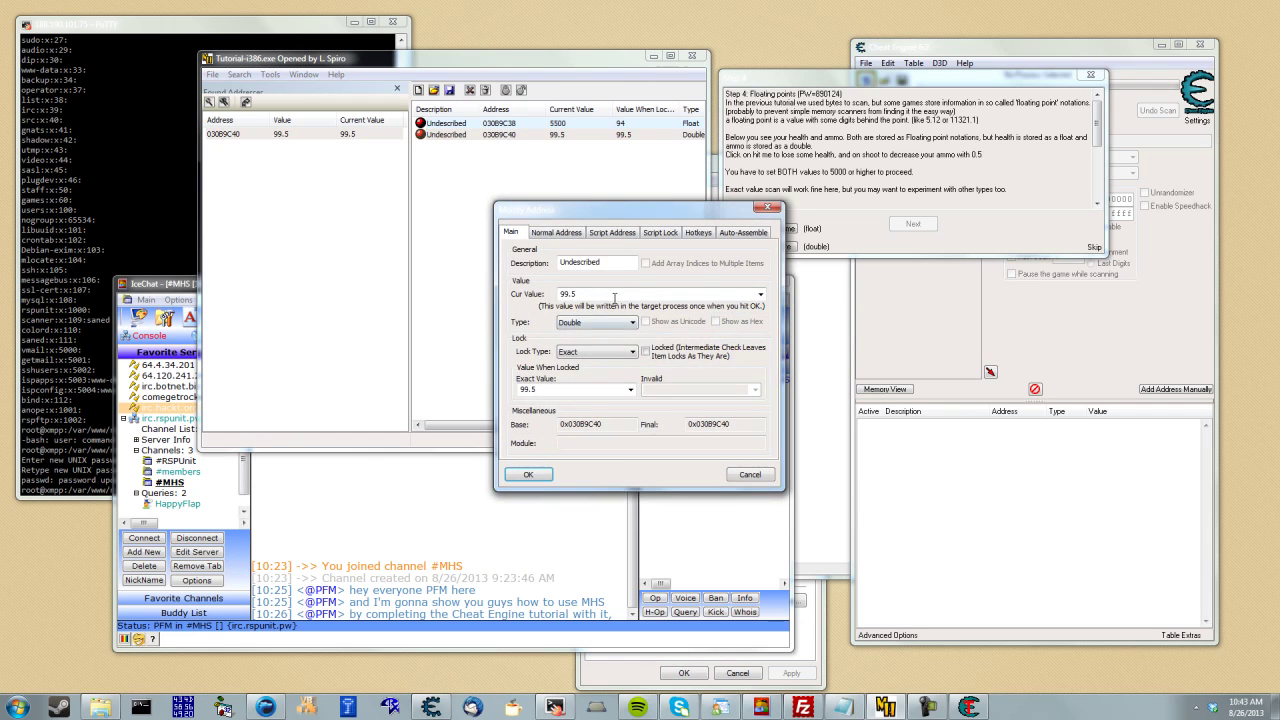
{"action": "type", "text": "5500"}
{"action": "key", "text": "Return"}
{"action": "left_click", "coordinate": [912, 225]}
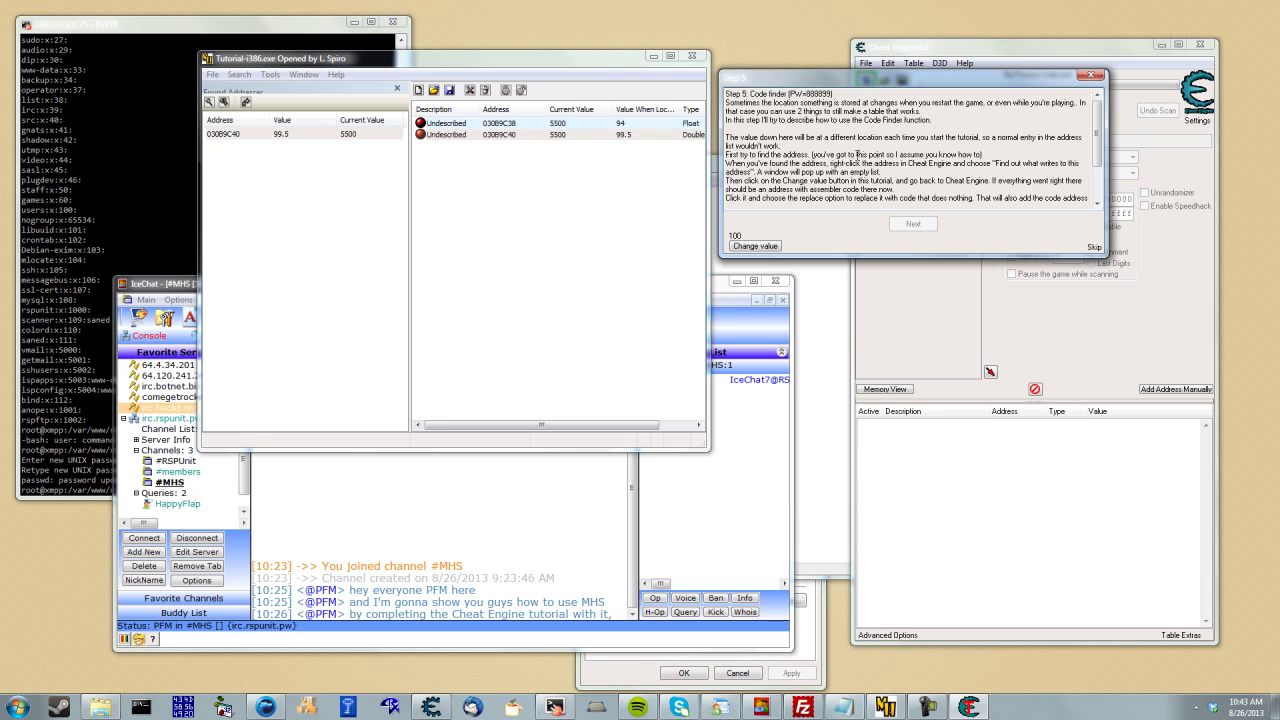
Delete both stored addresses from the list and read the step 5 instructions on the code finder.
{"action": "left_click_drag", "start_coordinate": [592, 166], "coordinate": [579, 116]}
{"action": "key", "text": "Delete"}
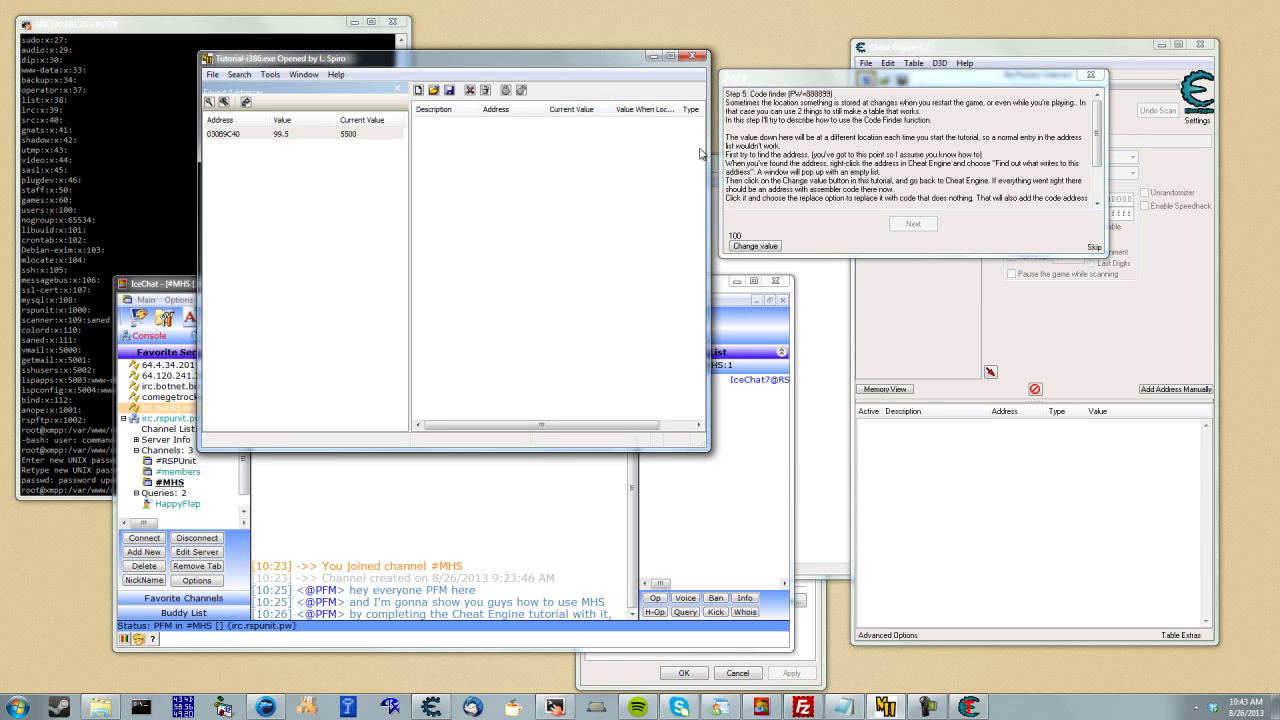
{"action": "left_click", "coordinate": [795, 163]}
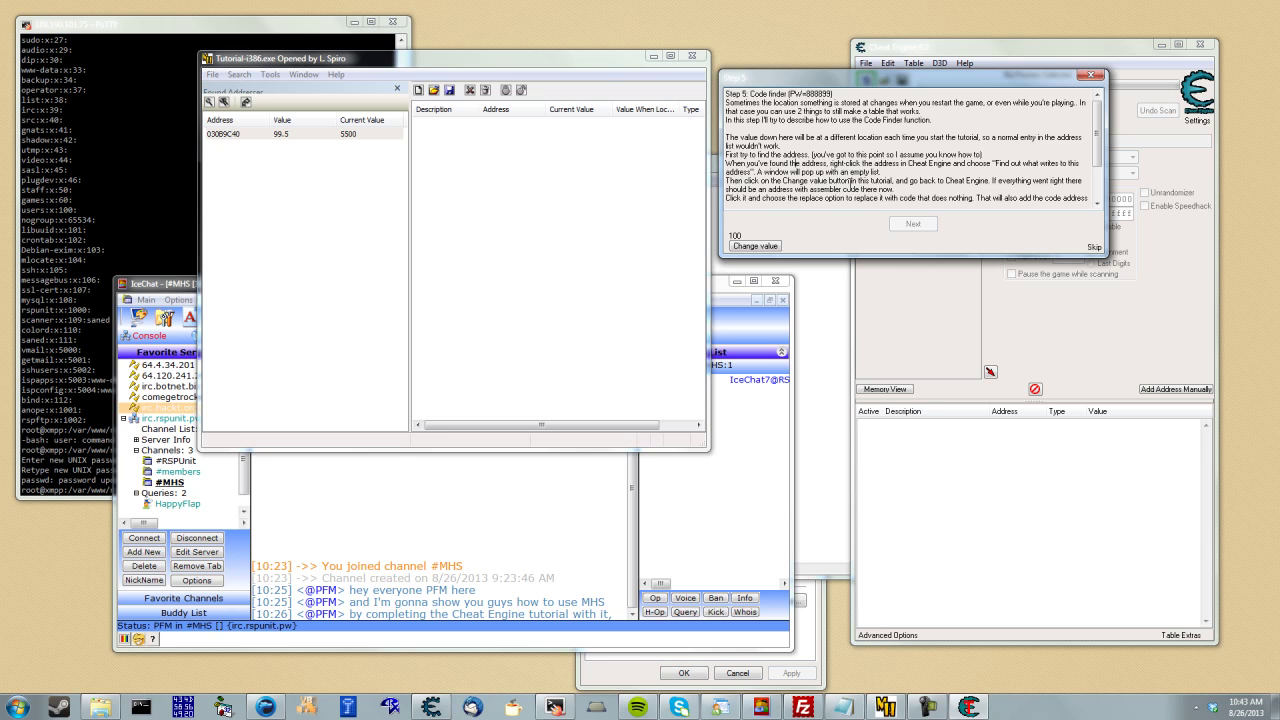
Run a new Long search for the Exact Value 100.
{"action": "left_click", "coordinate": [272, 134]}
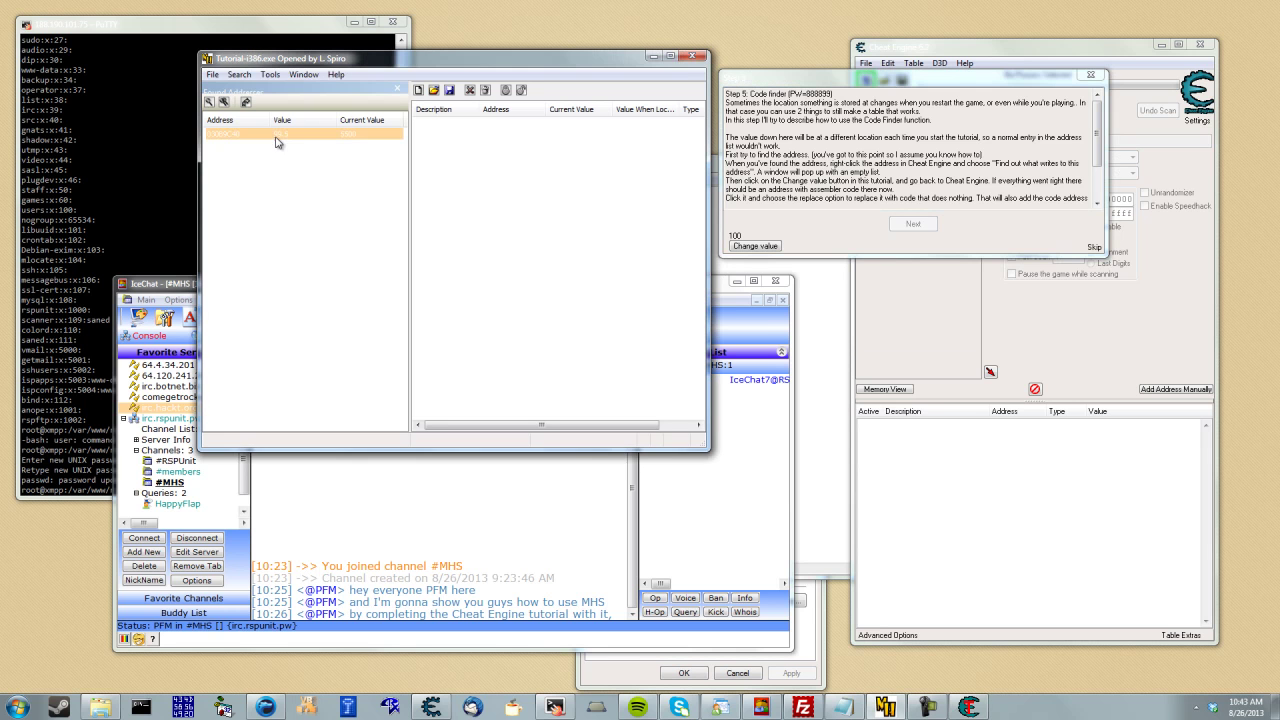
{"action": "left_click", "coordinate": [210, 101]}
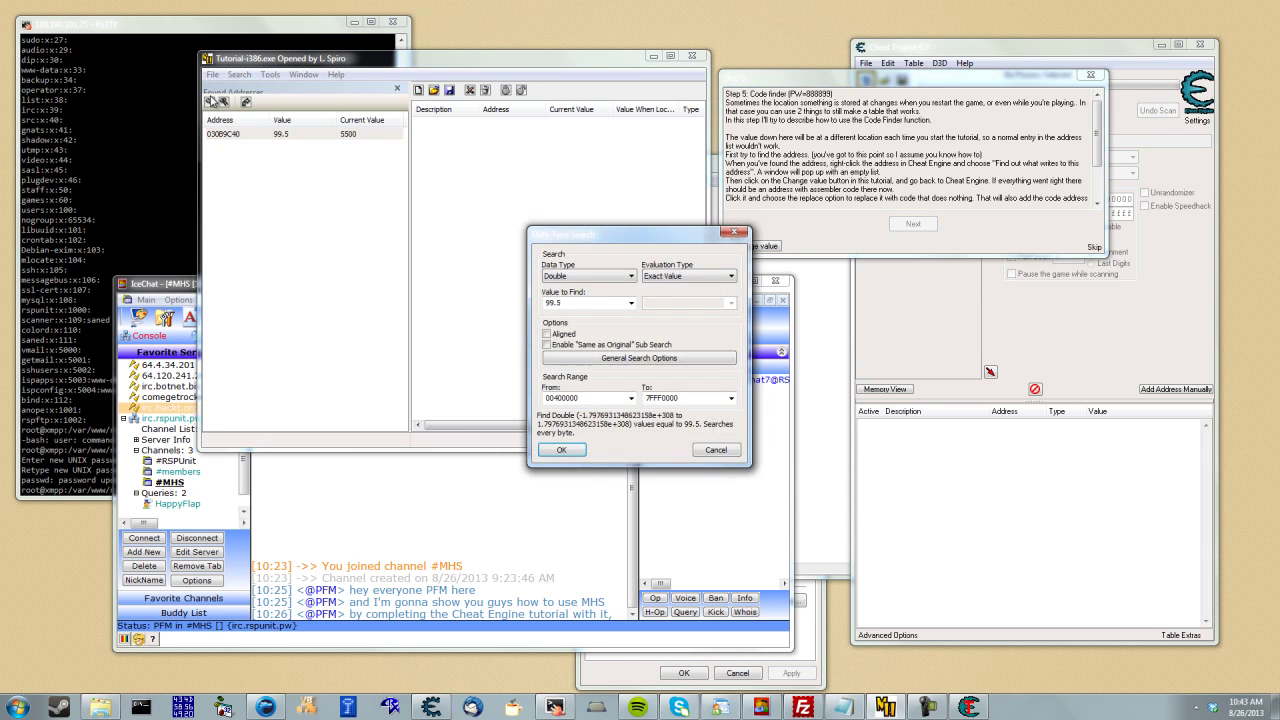
{"action": "left_click_drag", "start_coordinate": [597, 235], "coordinate": [547, 223]}
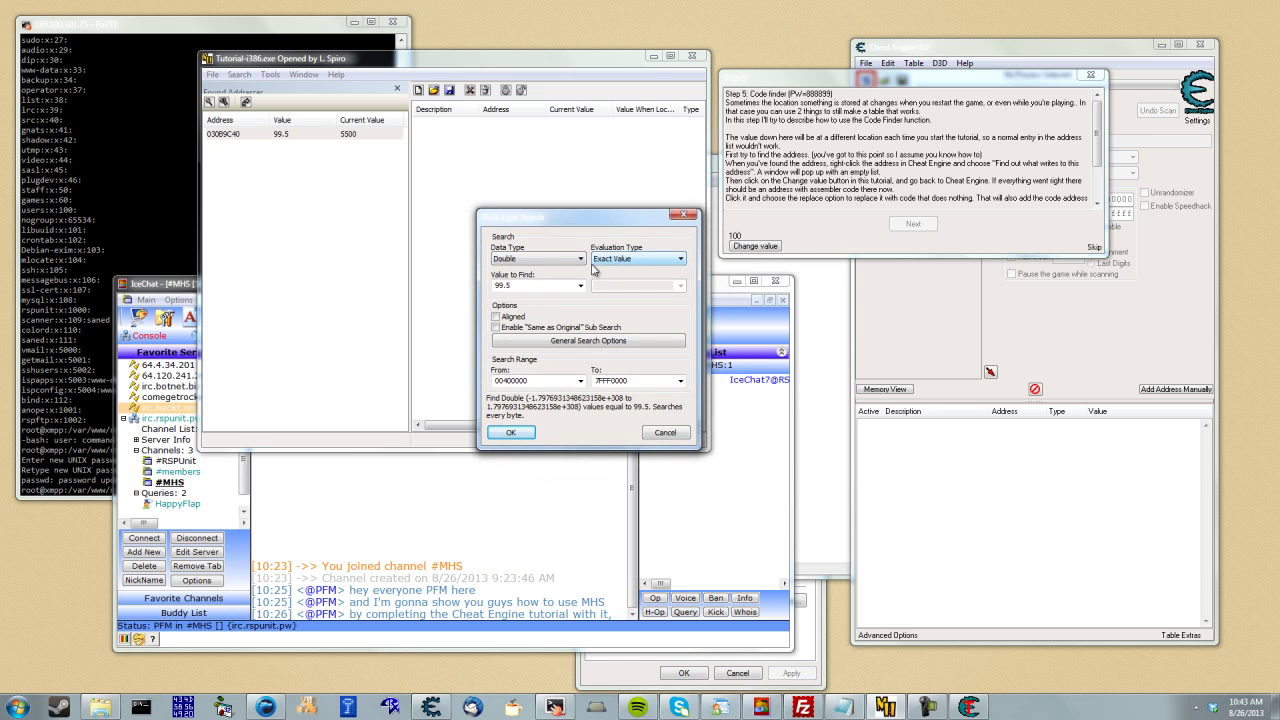
{"action": "left_click", "coordinate": [558, 262]}
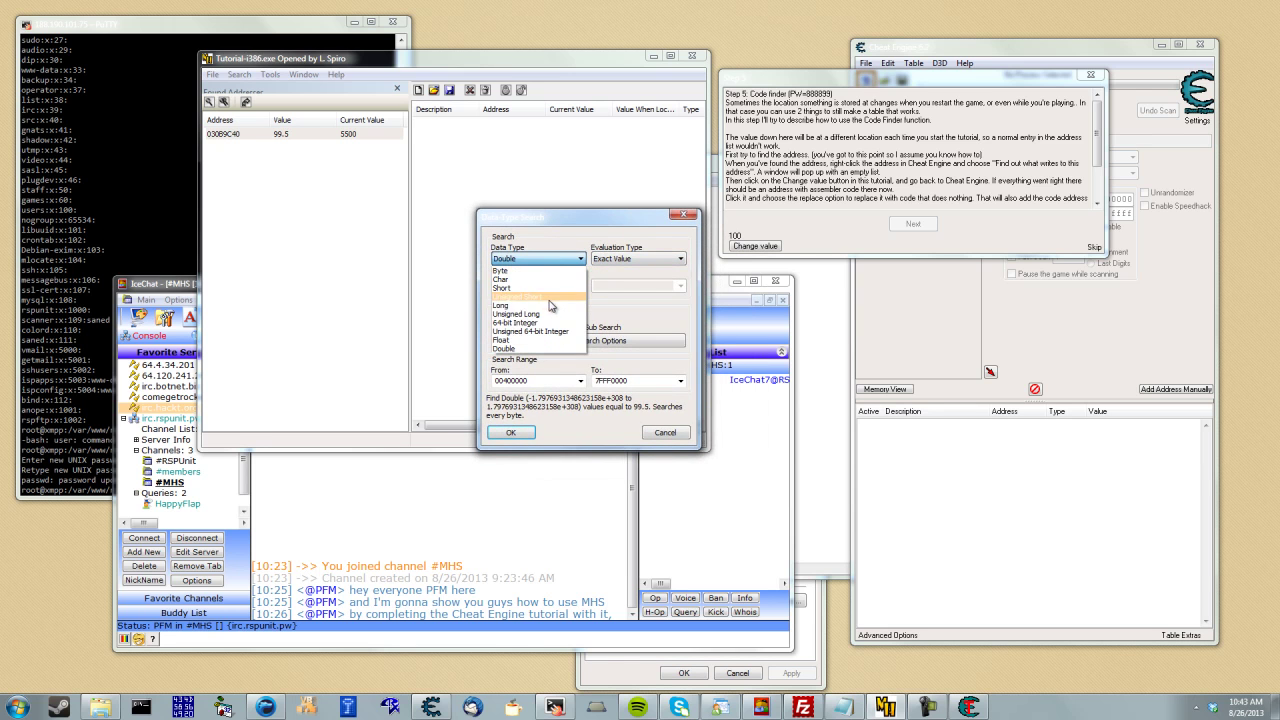
{"action": "left_click", "coordinate": [548, 311]}
{"action": "left_click_drag", "start_coordinate": [527, 287], "coordinate": [483, 288]}
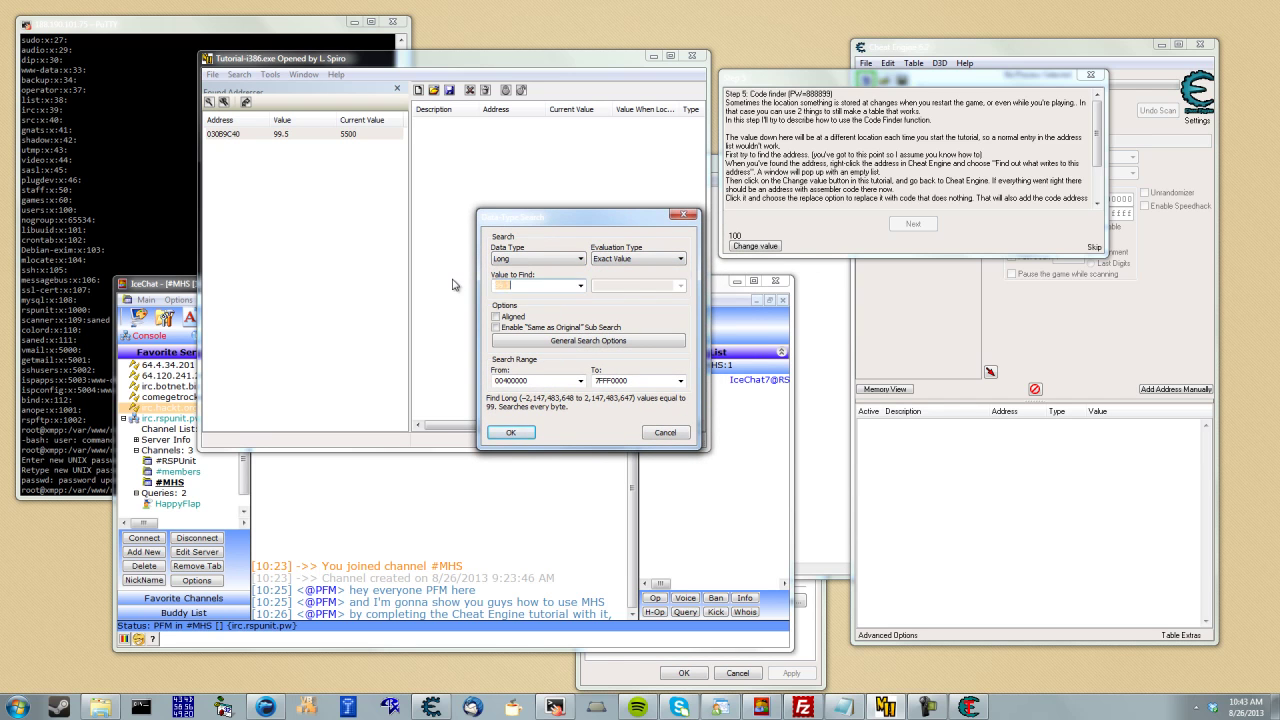
{"action": "type", "text": "100"}
{"action": "key", "text": "Return"}
{"action": "key", "text": "Return"}
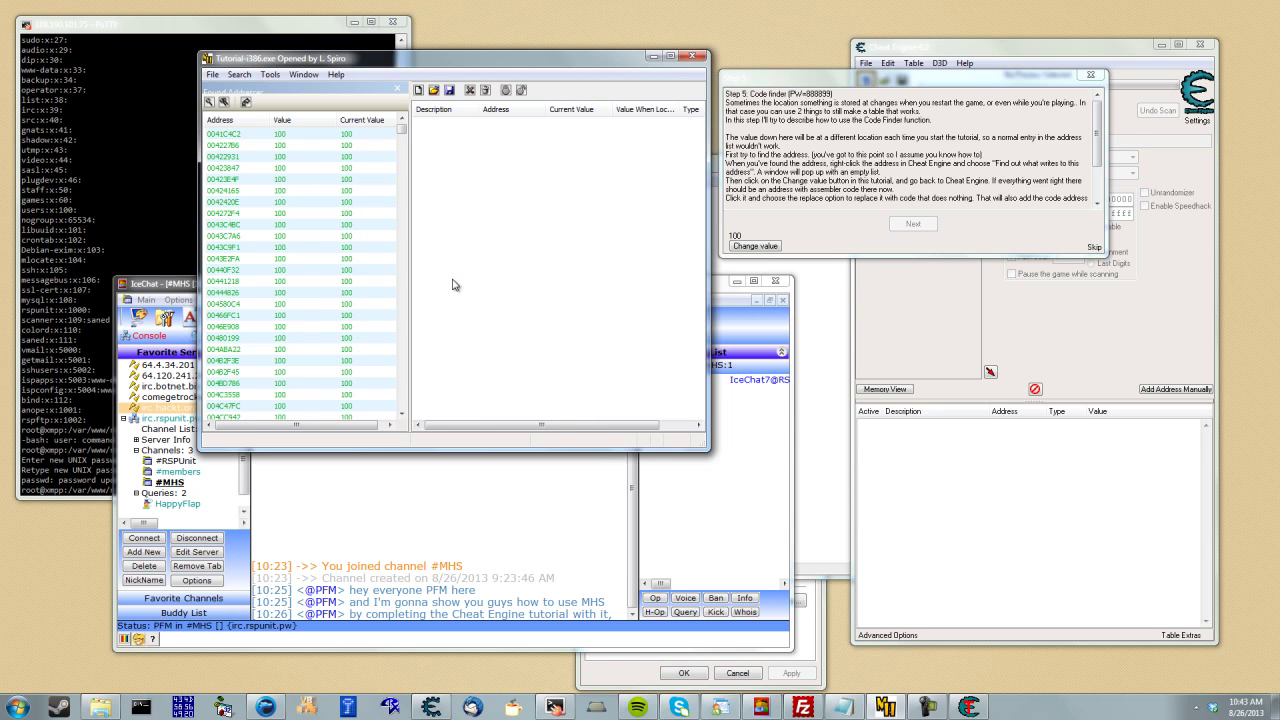
Change the tutorial's step 5 value, sub-search for 510 and store the remaining result, address 018F55E0.
{"action": "left_click", "coordinate": [745, 246]}
{"action": "left_click", "coordinate": [224, 103]}
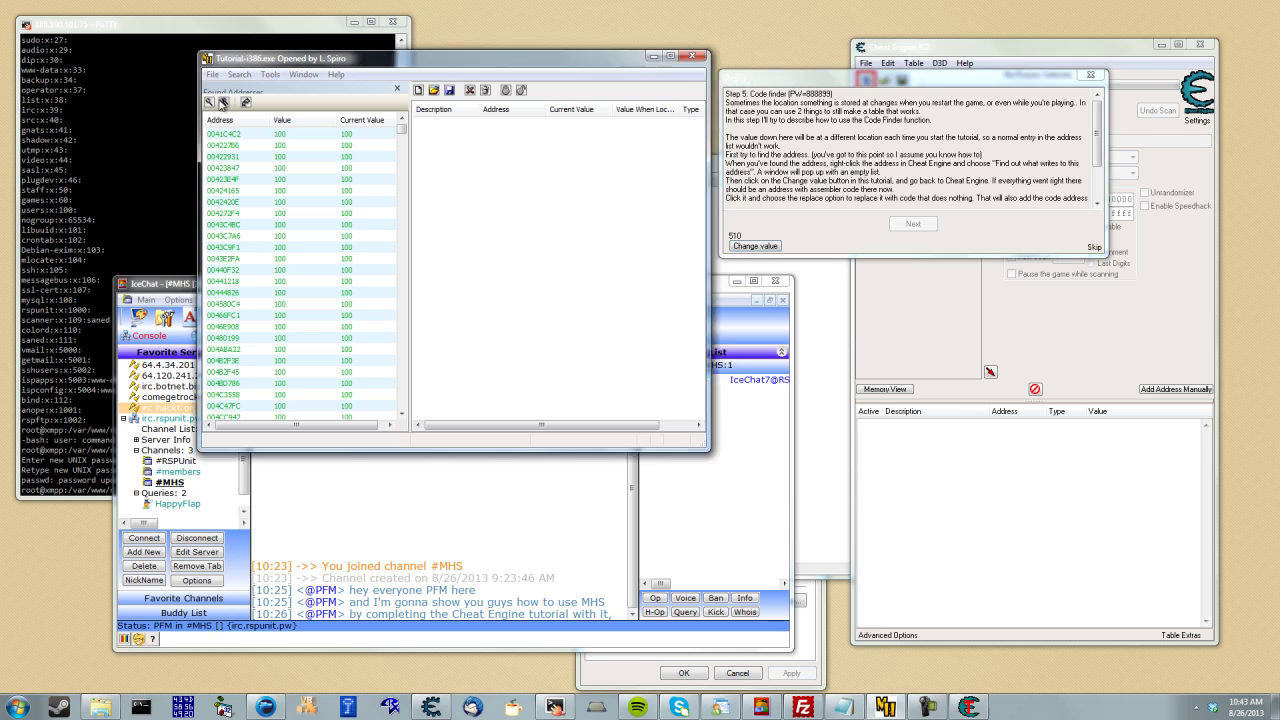
{"action": "left_click_drag", "start_coordinate": [601, 367], "coordinate": [539, 369]}
{"action": "left_click", "coordinate": [675, 342]}
{"action": "left_click", "coordinate": [675, 353]}
{"action": "type", "text": "510"}
{"action": "key", "text": "Return"}
{"action": "key", "text": "Return"}
{"action": "double_click", "coordinate": [362, 137]}
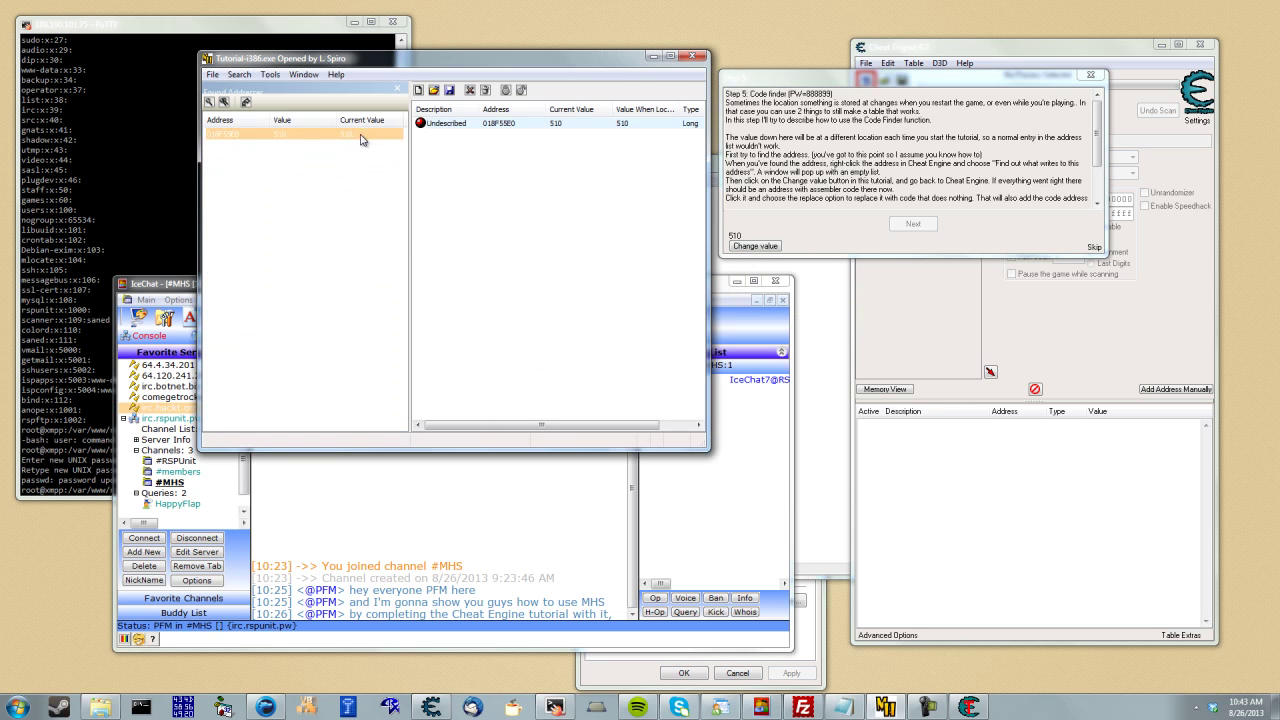
Find what writes to the stored address 018F55E0 and read the rest of the step 5 instructions.
{"action": "left_click", "coordinate": [619, 127]}
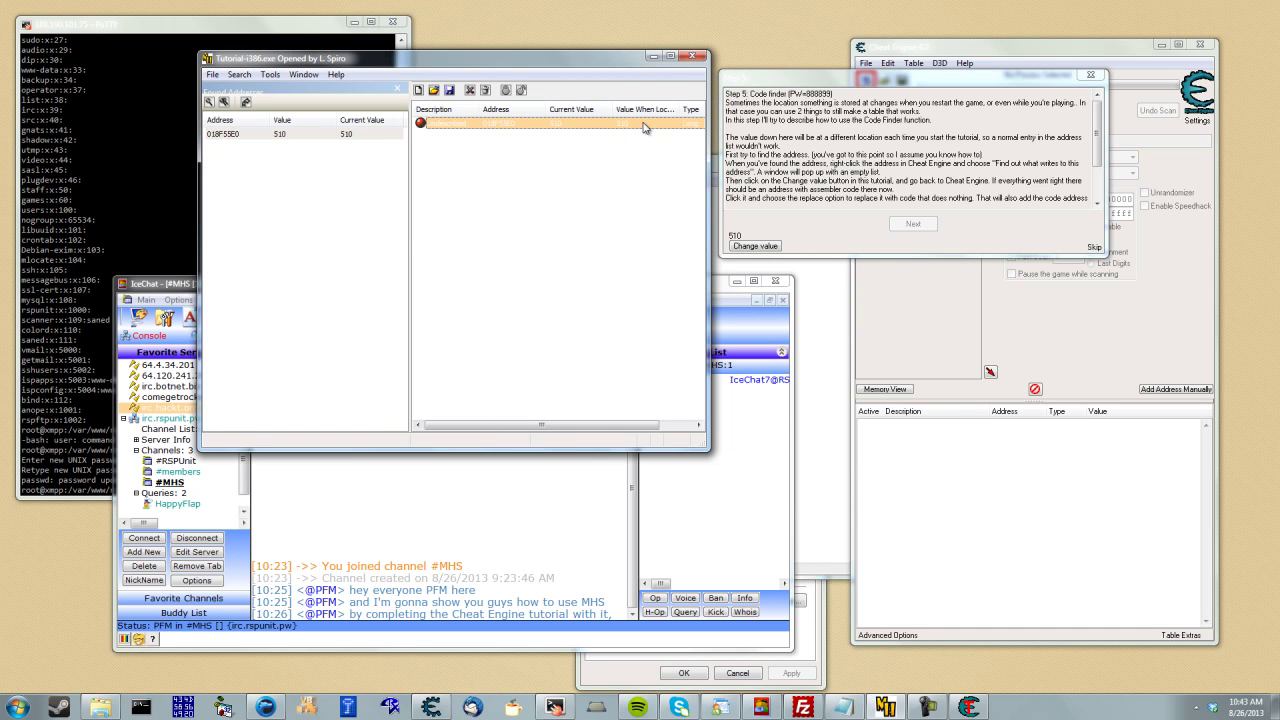
{"action": "right_click", "coordinate": [645, 127]}
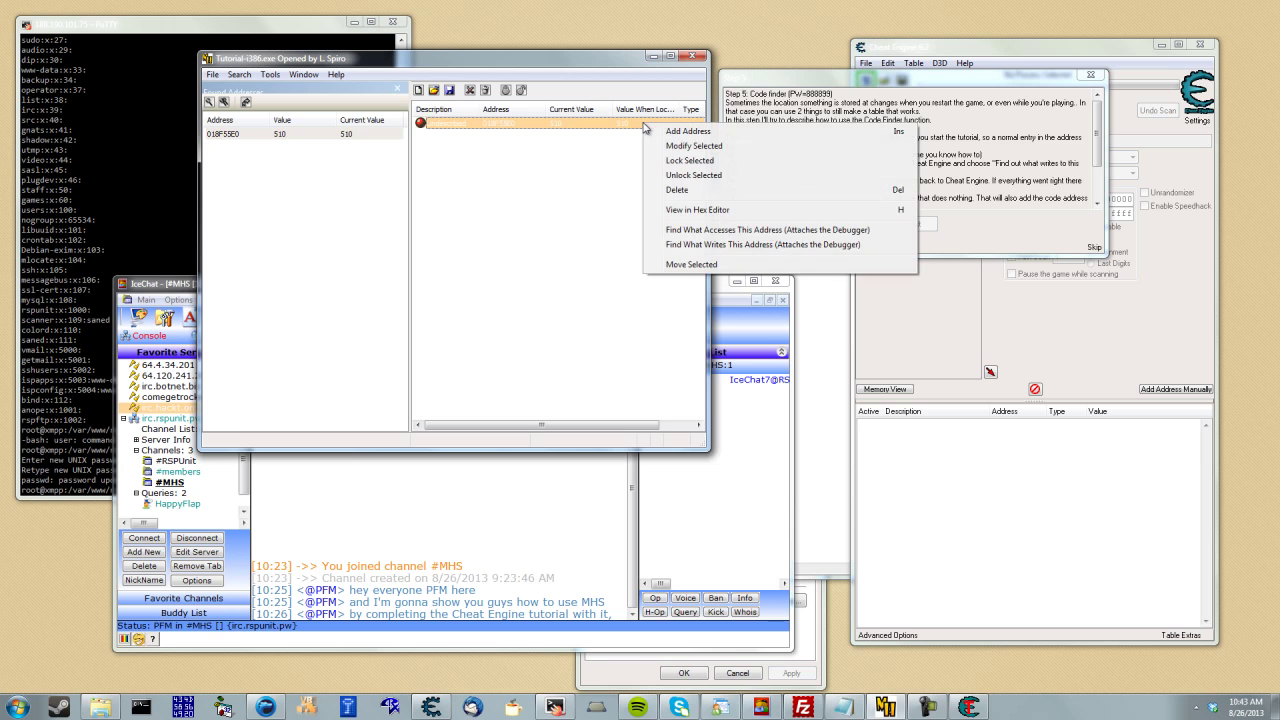
{"action": "left_click", "coordinate": [755, 244]}
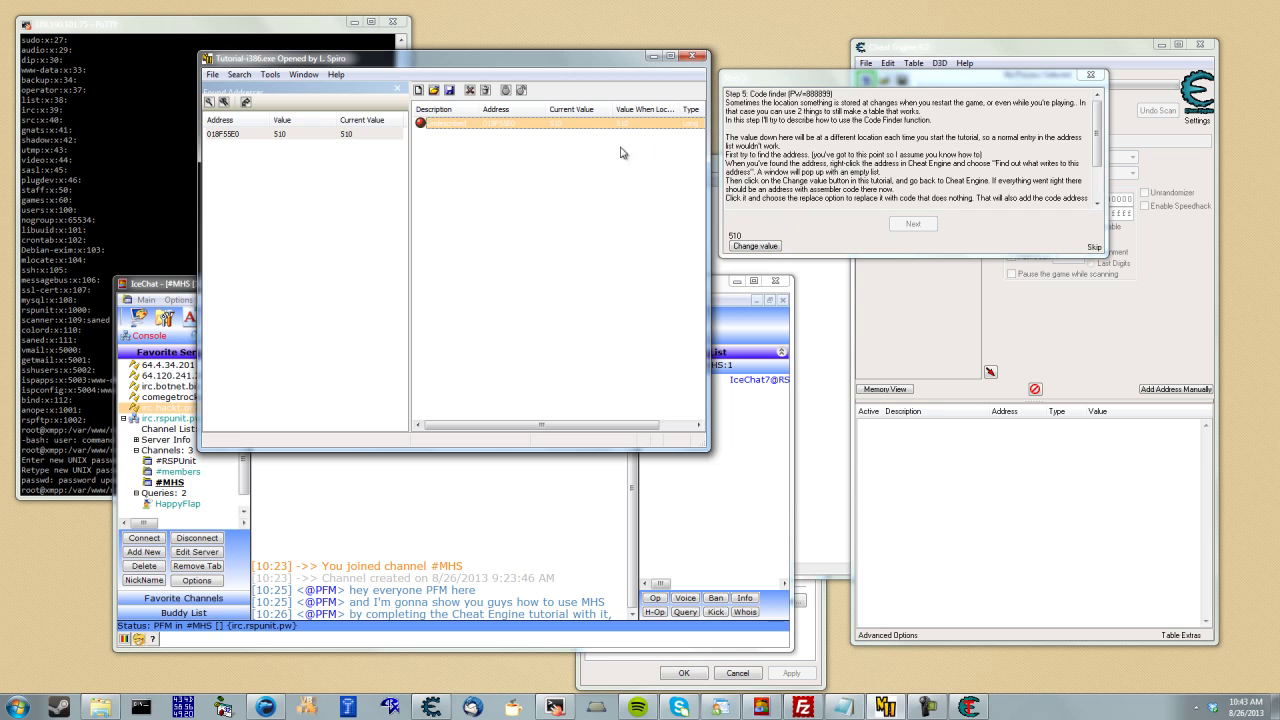
{"action": "left_click", "coordinate": [799, 186]}
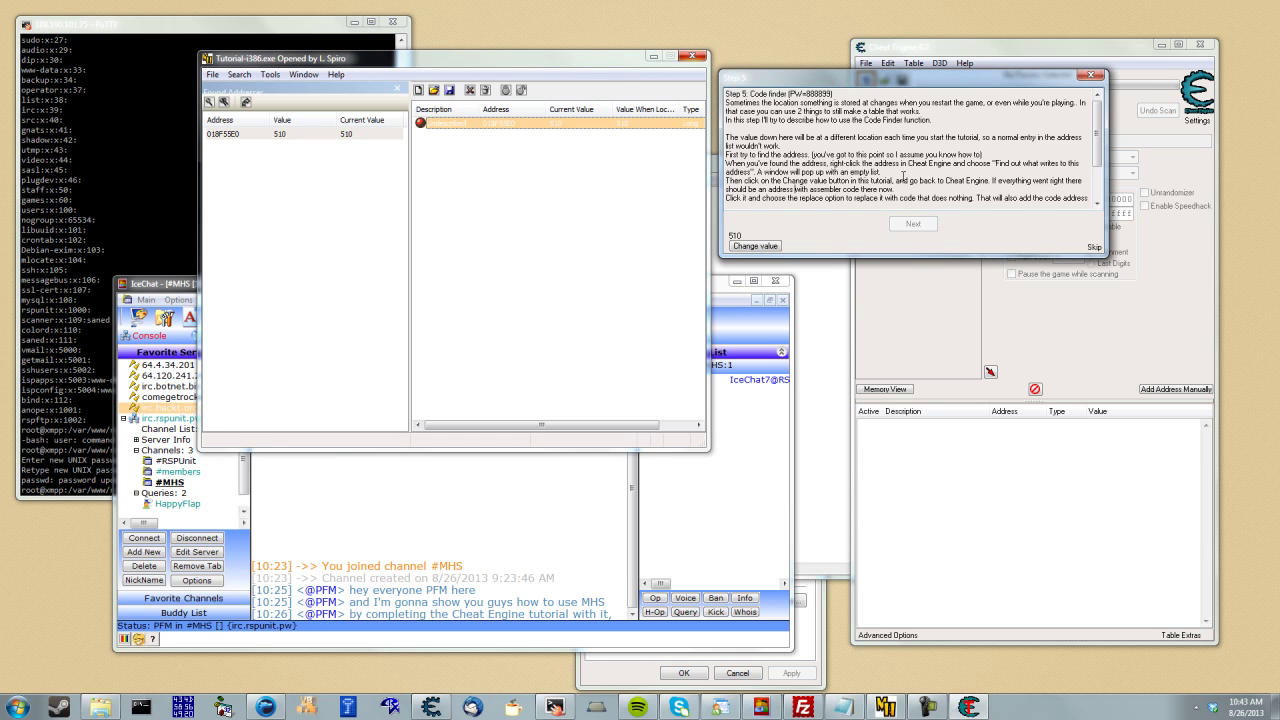
{"action": "scroll", "coordinate": [908, 175], "scroll_direction": "down", "scroll_amount": 1}
{"action": "scroll", "coordinate": [902, 181], "scroll_direction": "down", "scroll_amount": 1}
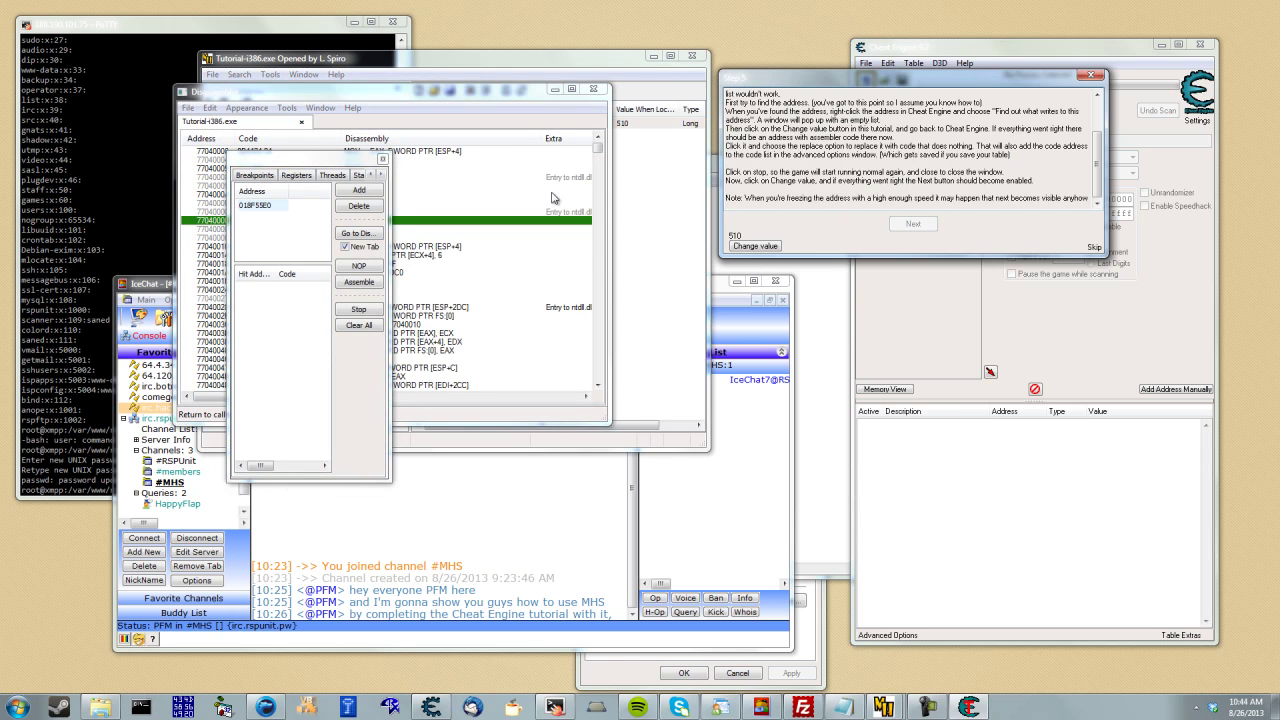
{"action": "left_click", "coordinate": [518, 94]}
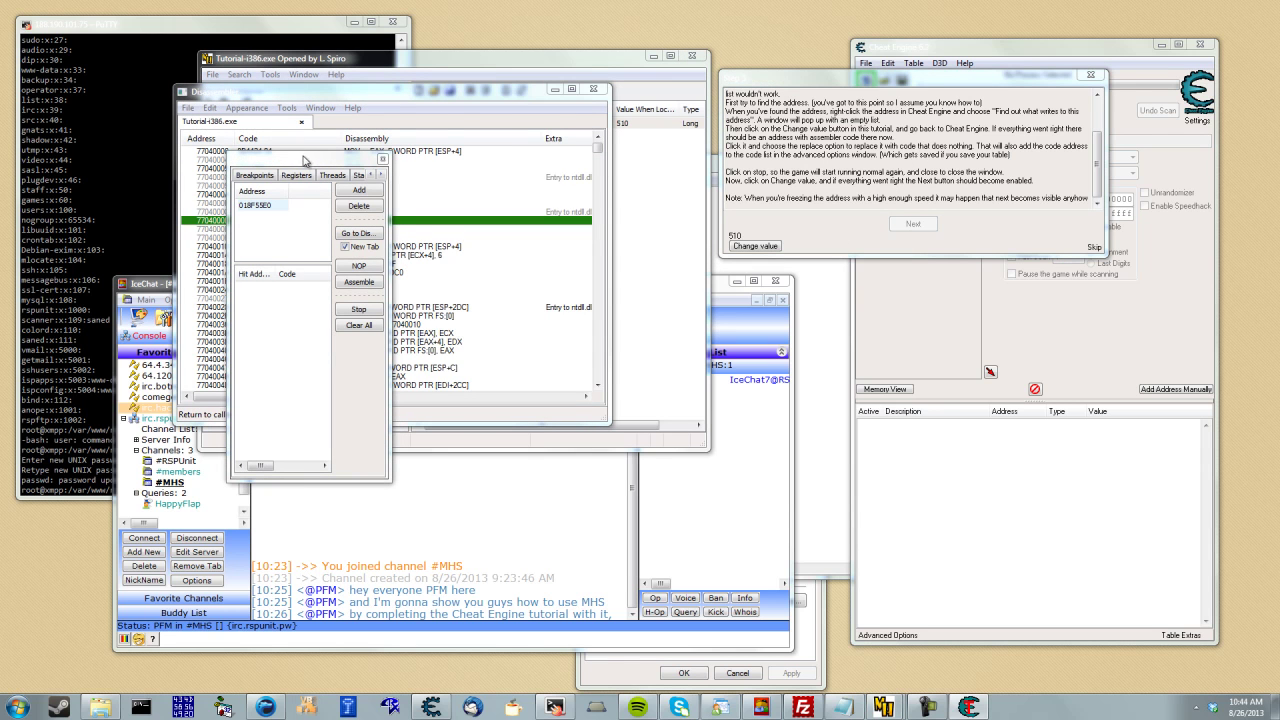
{"action": "left_click", "coordinate": [925, 168]}
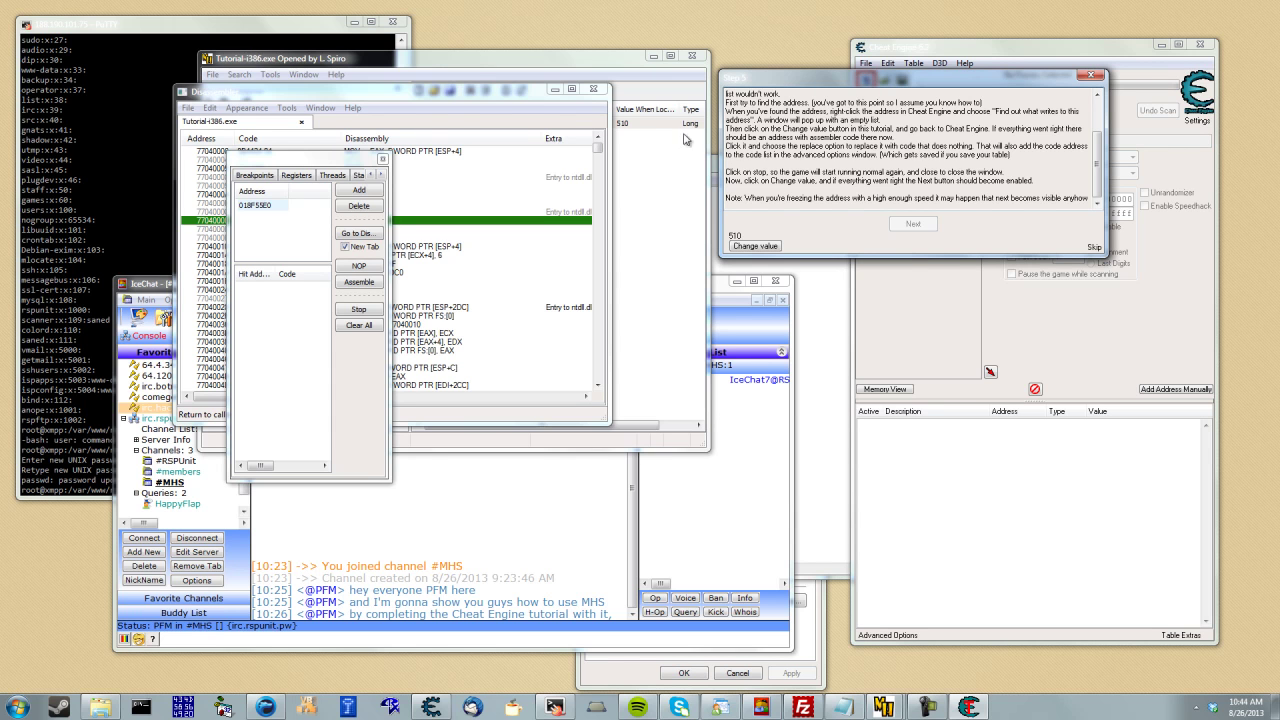
Rearrange the Disassembler, its breakpoints helper window and the main search window so that all three can be seen.
{"action": "left_click", "coordinate": [490, 91]}
{"action": "left_click_drag", "start_coordinate": [341, 165], "coordinate": [813, 324]}
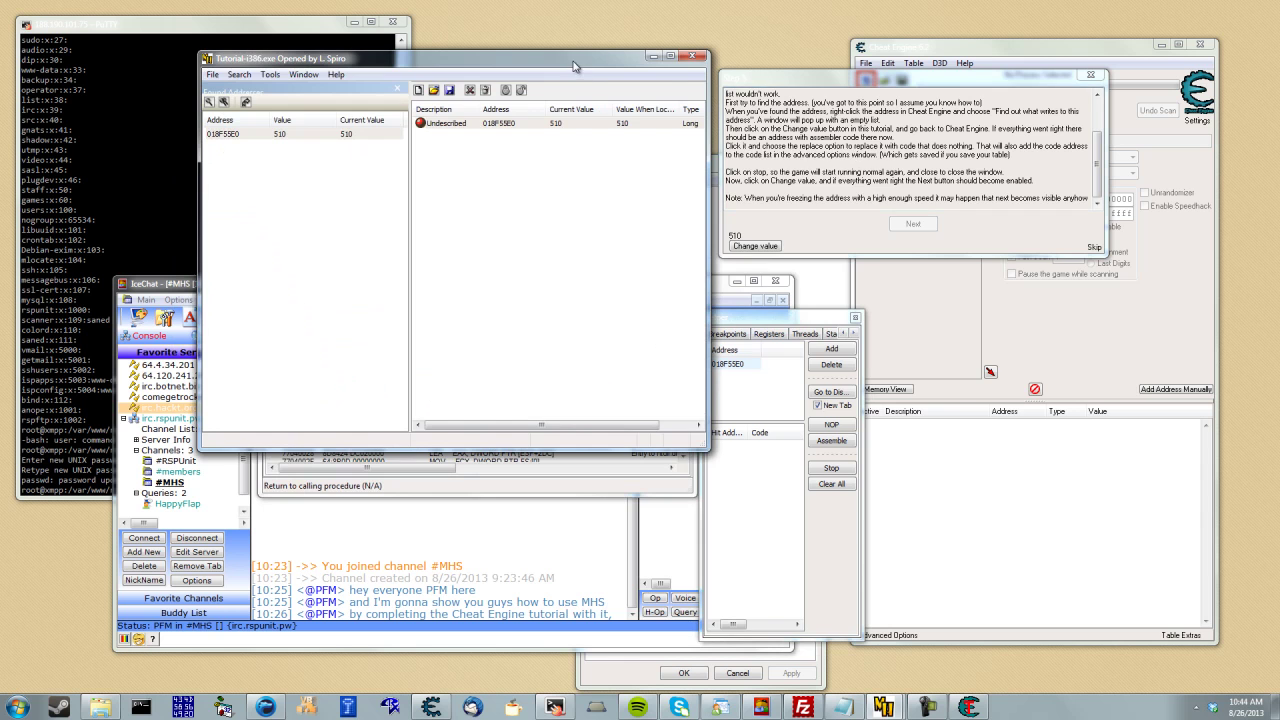
{"action": "left_click_drag", "start_coordinate": [576, 63], "coordinate": [1092, 265]}
{"action": "left_click_drag", "start_coordinate": [561, 239], "coordinate": [479, 185]}
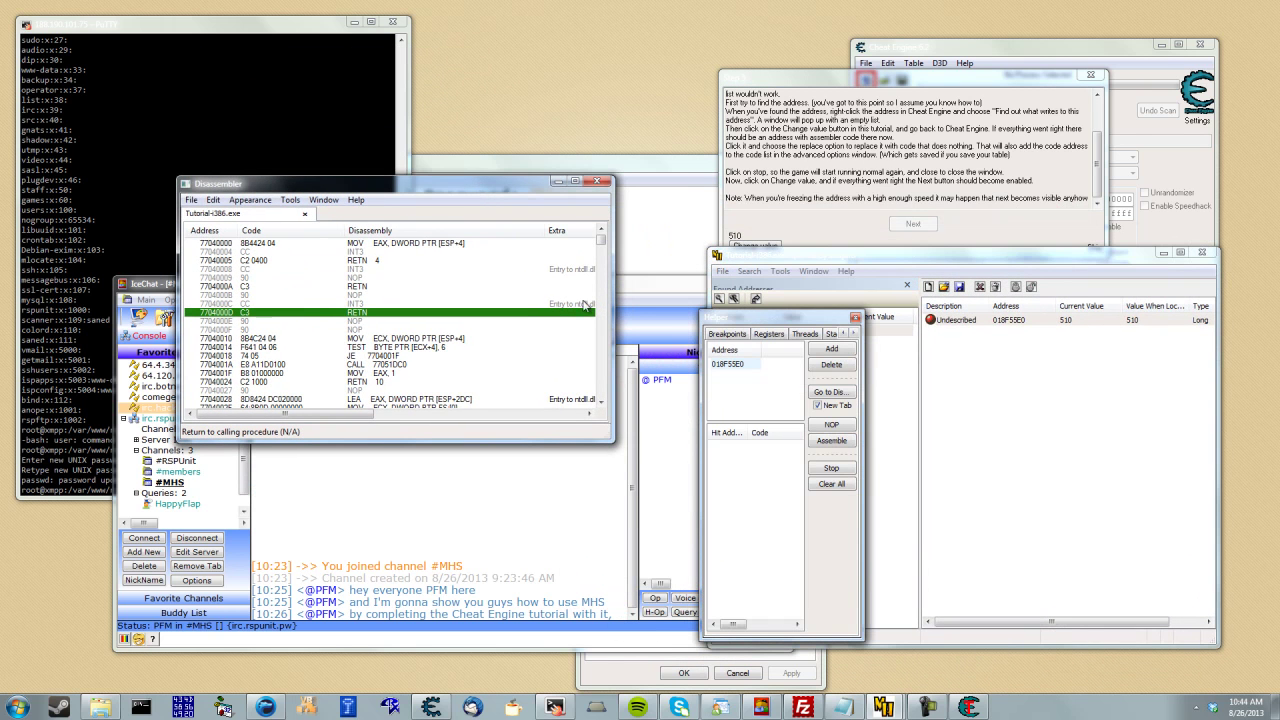
{"action": "left_click_drag", "start_coordinate": [779, 318], "coordinate": [797, 243]}
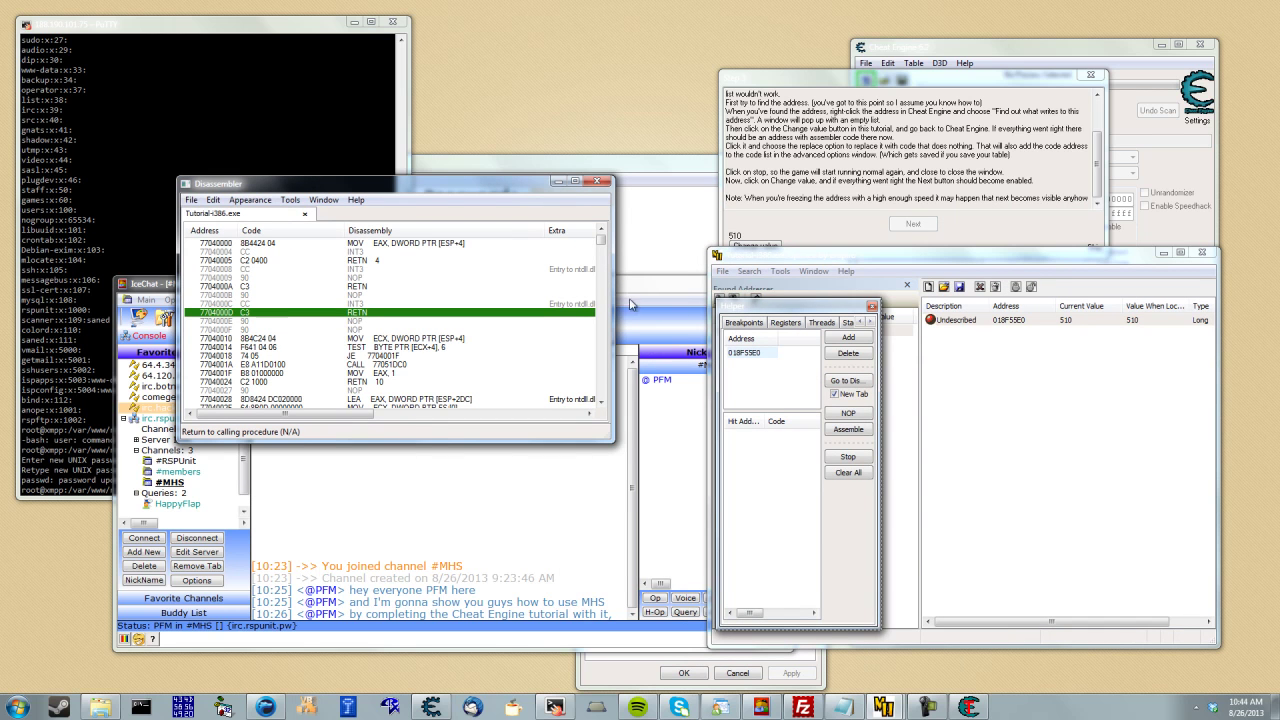
Move the main search window and the breakpoints helper window clear of the tutorial's Change value control.
{"action": "left_click", "coordinate": [771, 361]}
{"action": "left_click_drag", "start_coordinate": [812, 257], "coordinate": [985, 281]}
{"action": "left_click", "coordinate": [875, 448]}
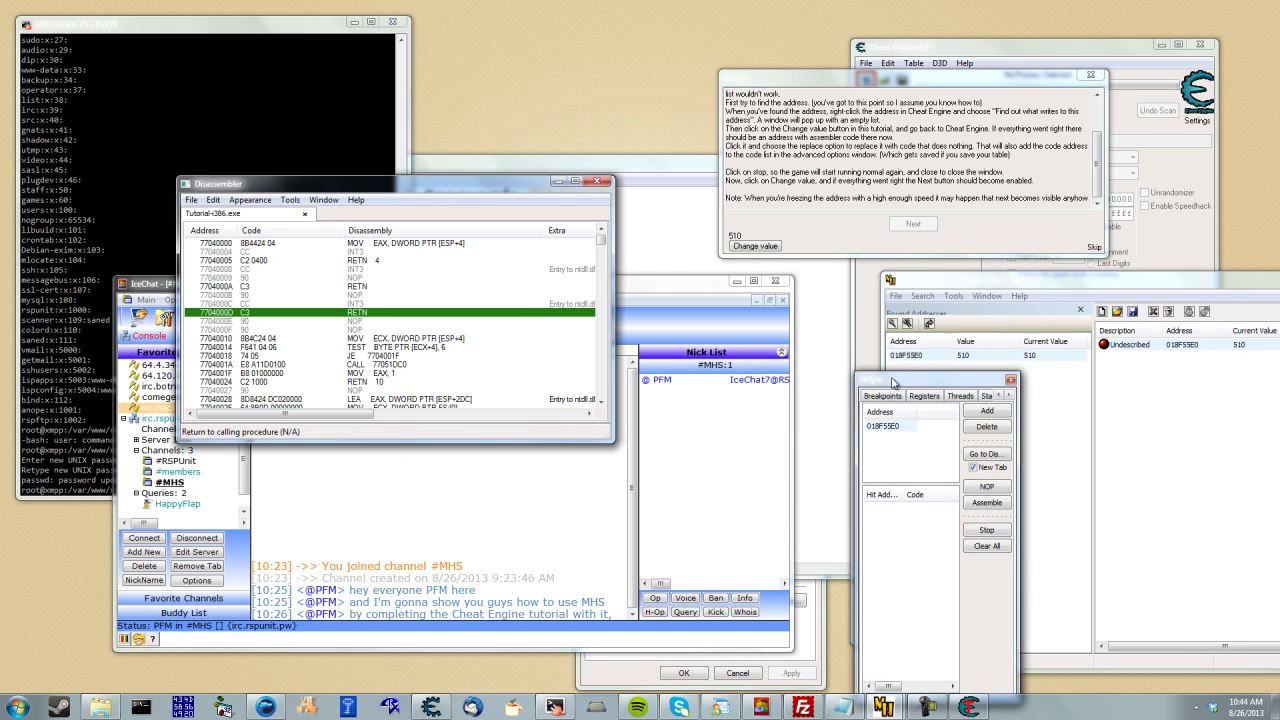
{"action": "left_click_drag", "start_coordinate": [908, 380], "coordinate": [974, 502]}
{"action": "left_click", "coordinate": [1082, 561]}
{"action": "left_click", "coordinate": [965, 557]}
{"action": "left_click", "coordinate": [1058, 618]}
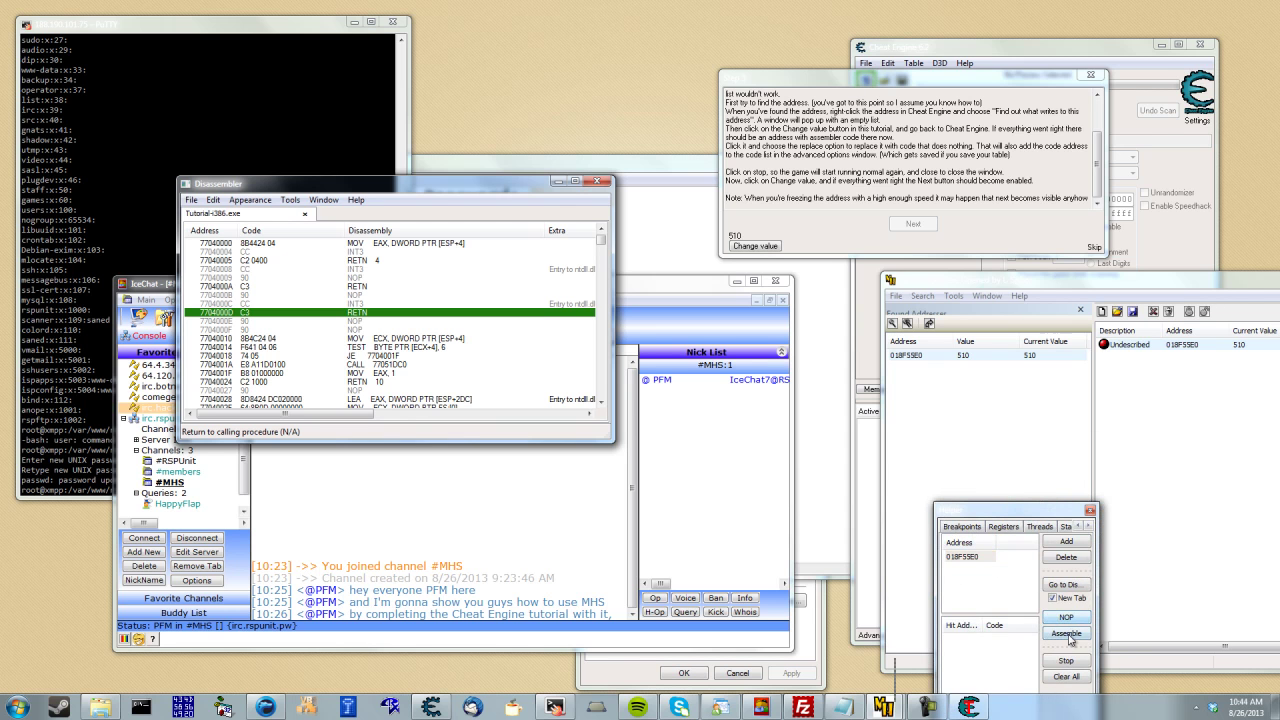
Change the tutorial's step 5 value and select breakpoint 018F55E0 in the helper window, placed beside the Disassembler.
{"action": "left_click", "coordinate": [839, 221]}
{"action": "left_click", "coordinate": [757, 249]}
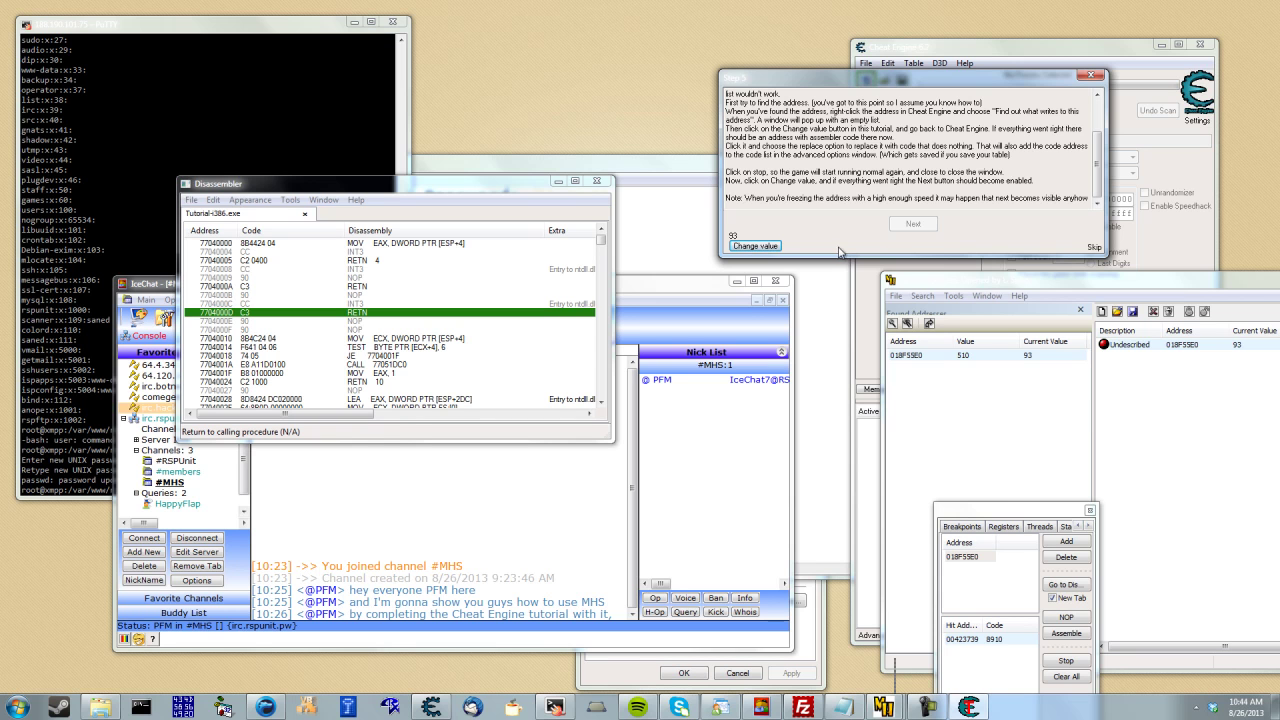
{"action": "left_click_drag", "start_coordinate": [1008, 513], "coordinate": [826, 258]}
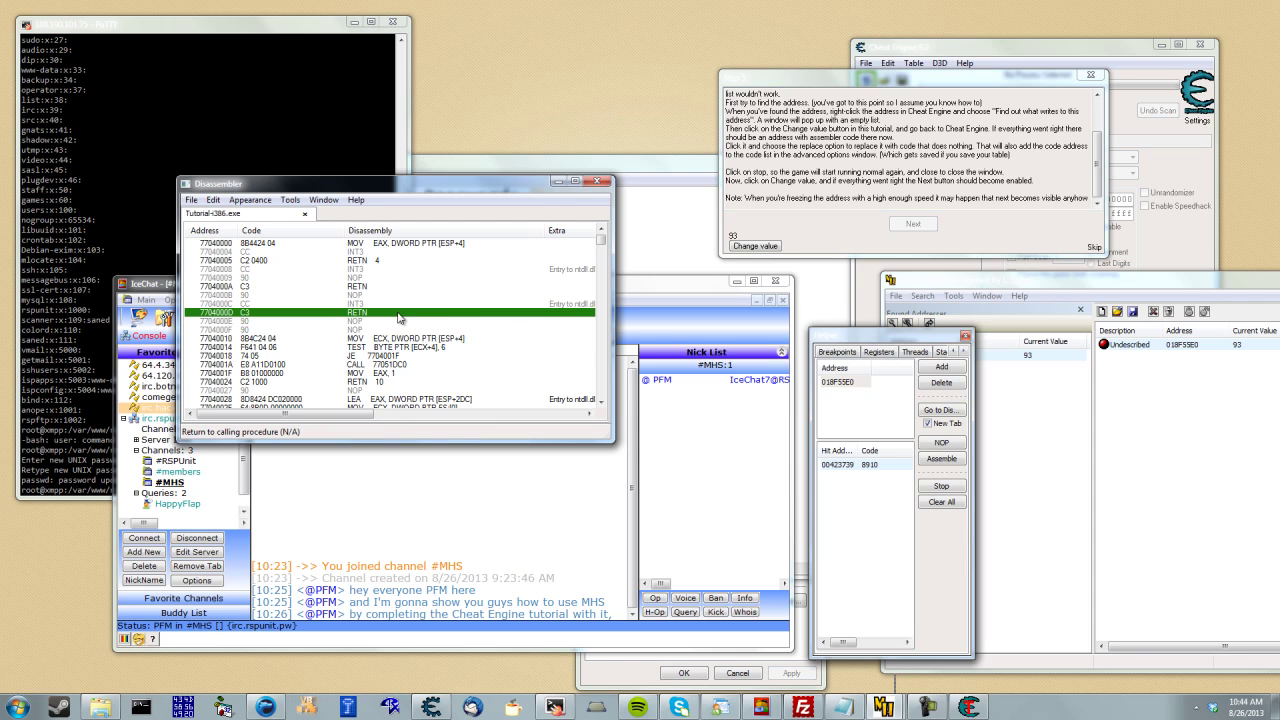
{"action": "left_click", "coordinate": [838, 385]}
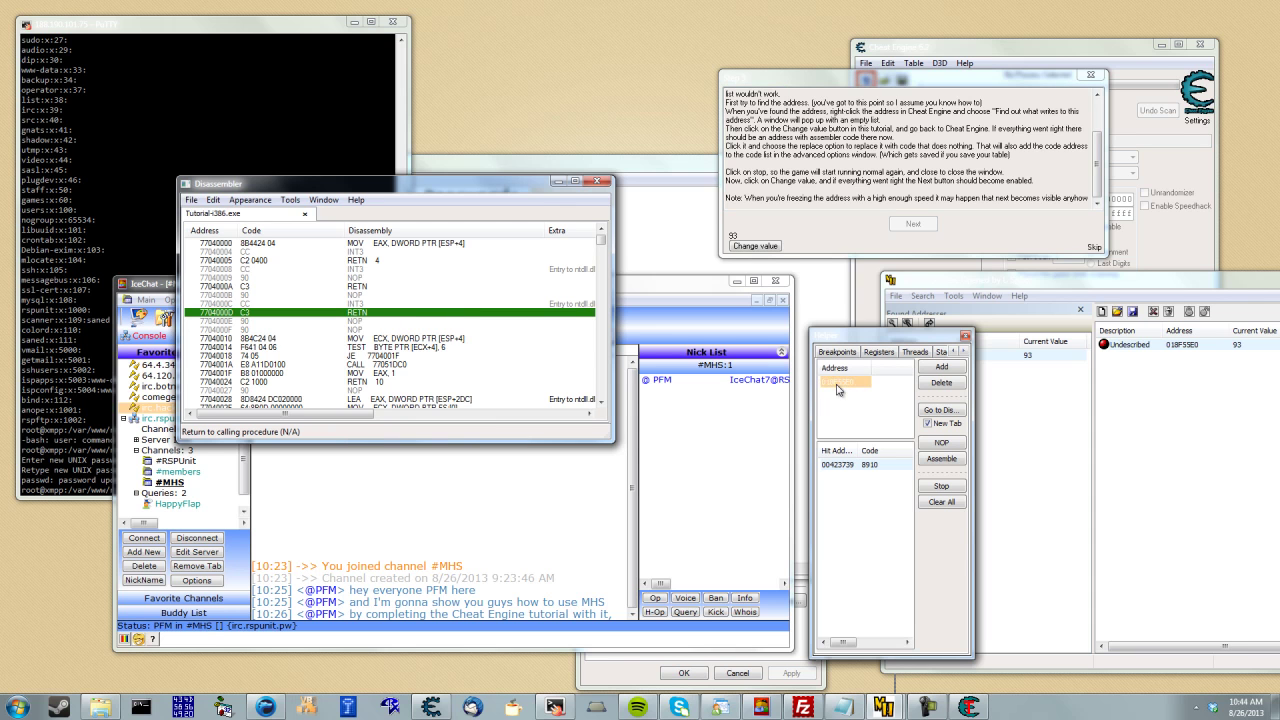
Replace the instruction at hit address 00423739 with NOP.
{"action": "left_click", "coordinate": [856, 468]}
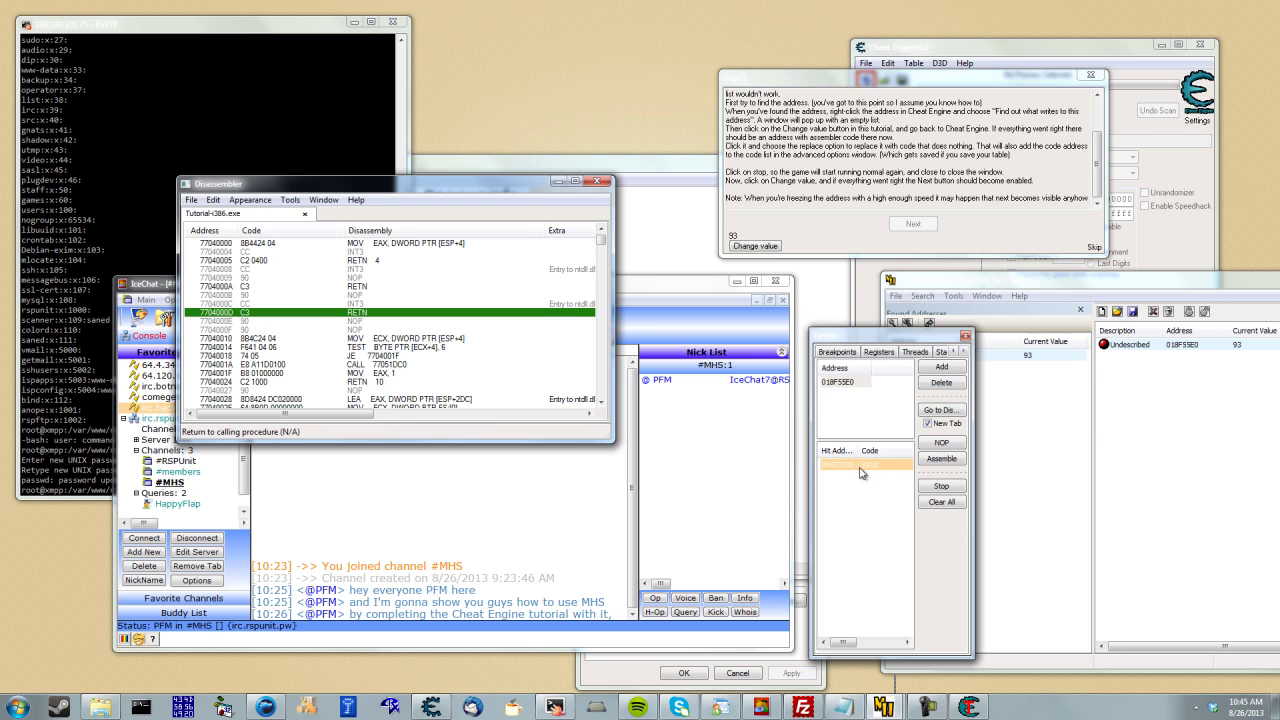
{"action": "left_click", "coordinate": [936, 443]}
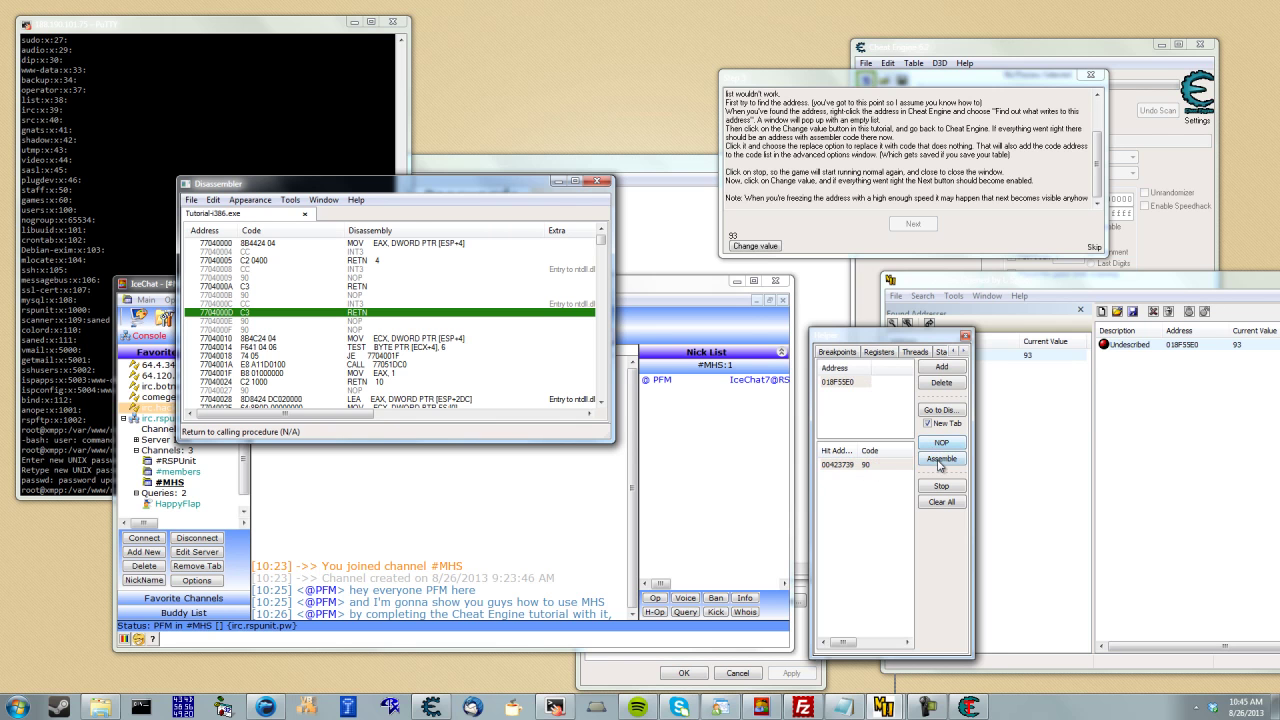
{"action": "left_click", "coordinate": [940, 462]}
{"action": "left_click", "coordinate": [731, 342]}
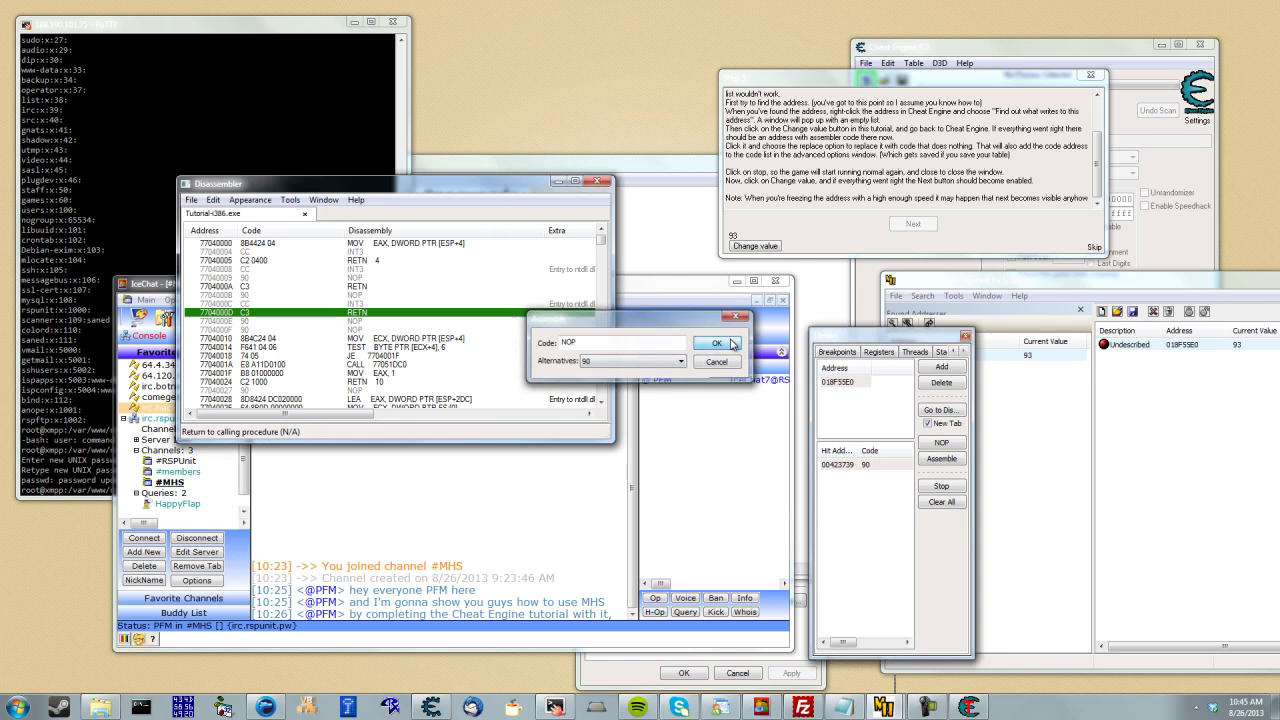
Change the tutorial's value once more and continue to step 6.
{"action": "left_click", "coordinate": [774, 249]}
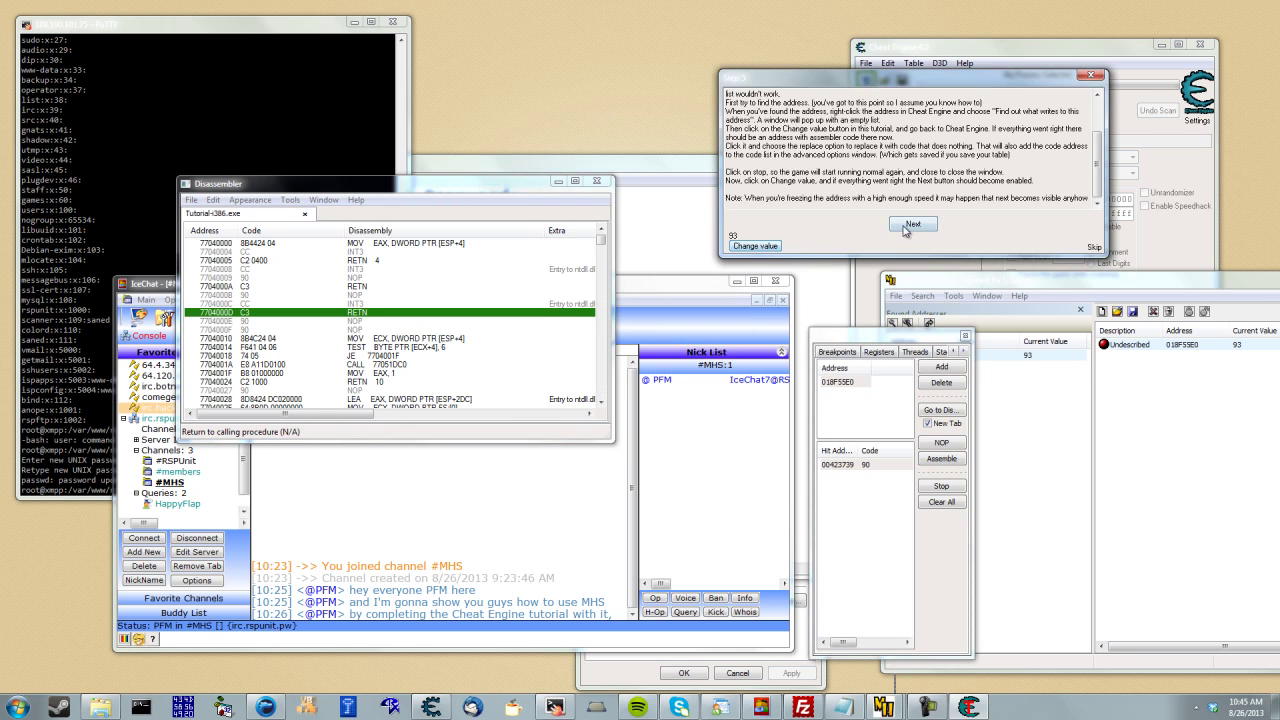
{"action": "left_click", "coordinate": [913, 224]}
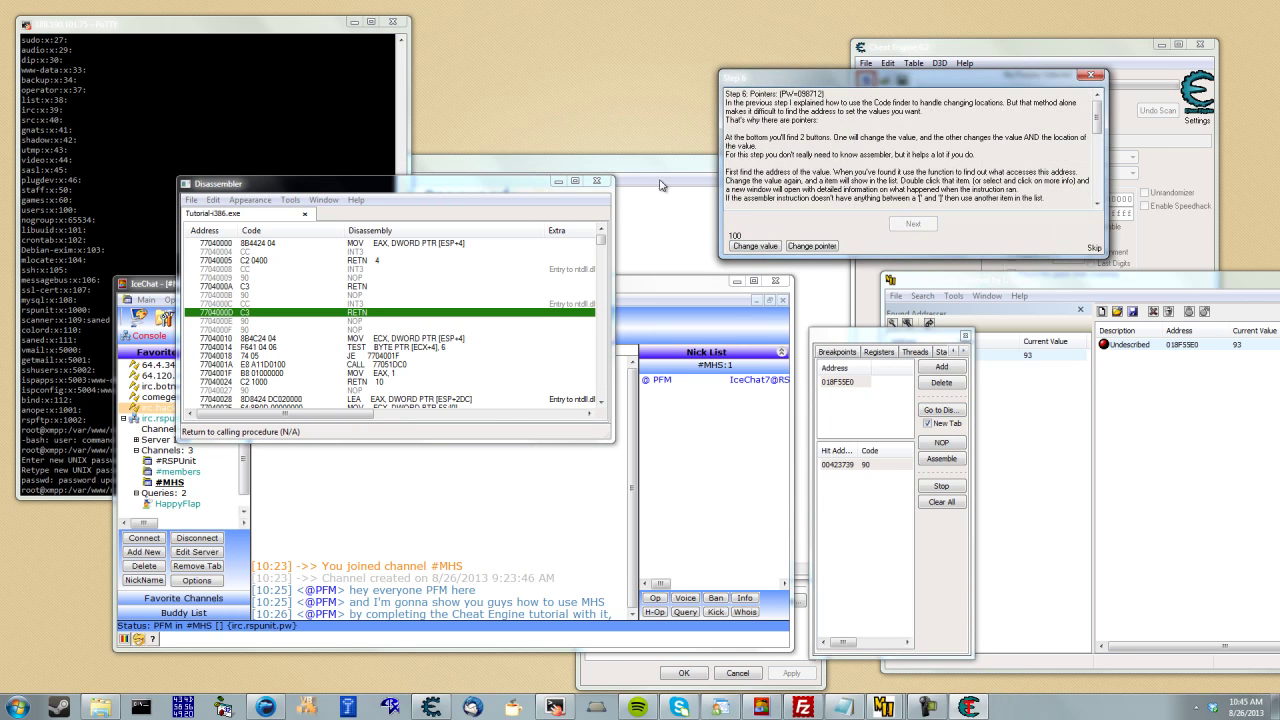
Close the Disassembler and run a new Long search for the Exact Value 100.
{"action": "left_click", "coordinate": [598, 182]}
{"action": "left_click_drag", "start_coordinate": [967, 284], "coordinate": [273, 106]}
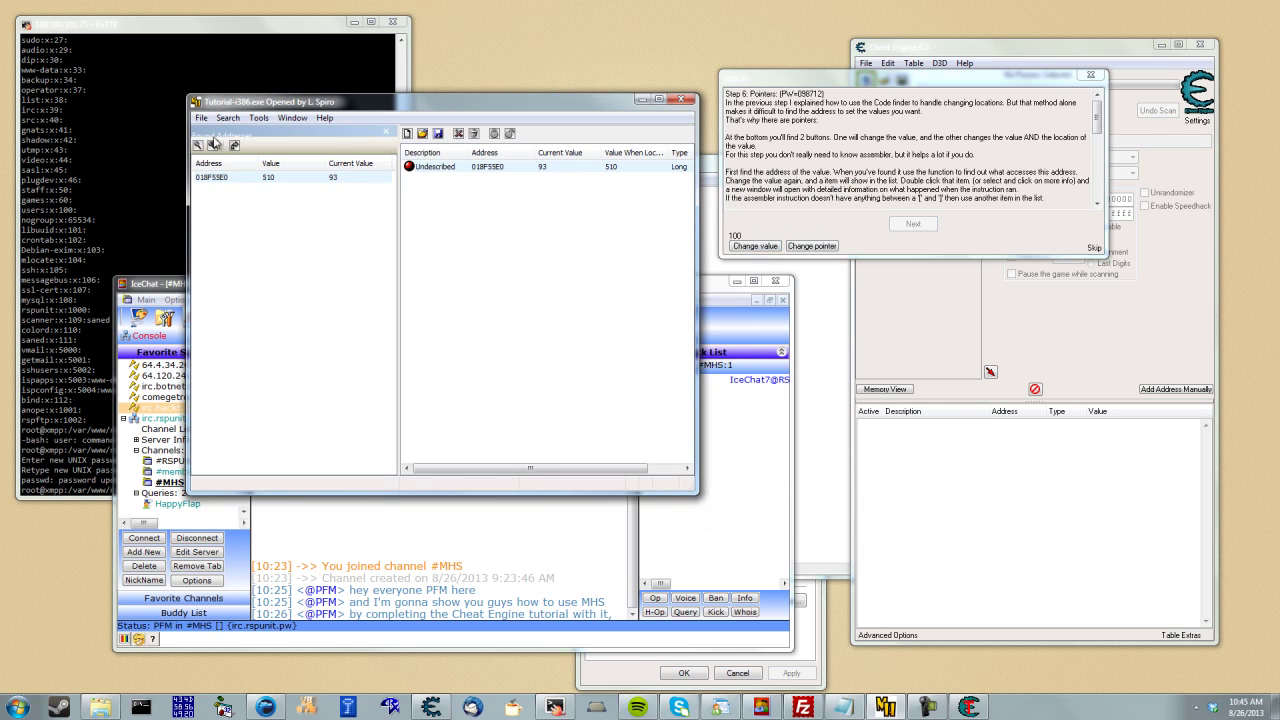
{"action": "left_click", "coordinate": [212, 145]}
{"action": "left_click", "coordinate": [562, 449]}
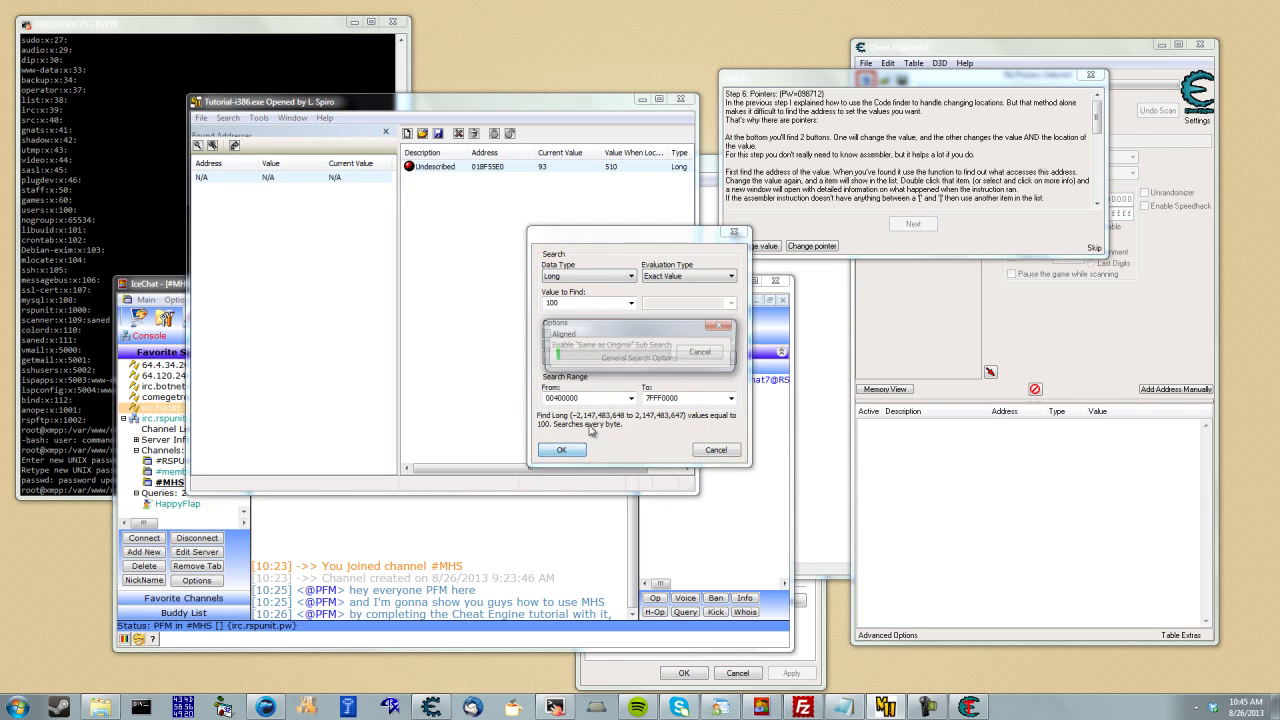
{"action": "left_click", "coordinate": [758, 405]}
Change the tutorial's step 6 value and sub-search the previous results for the Exact Value 752.
{"action": "left_click", "coordinate": [755, 247]}
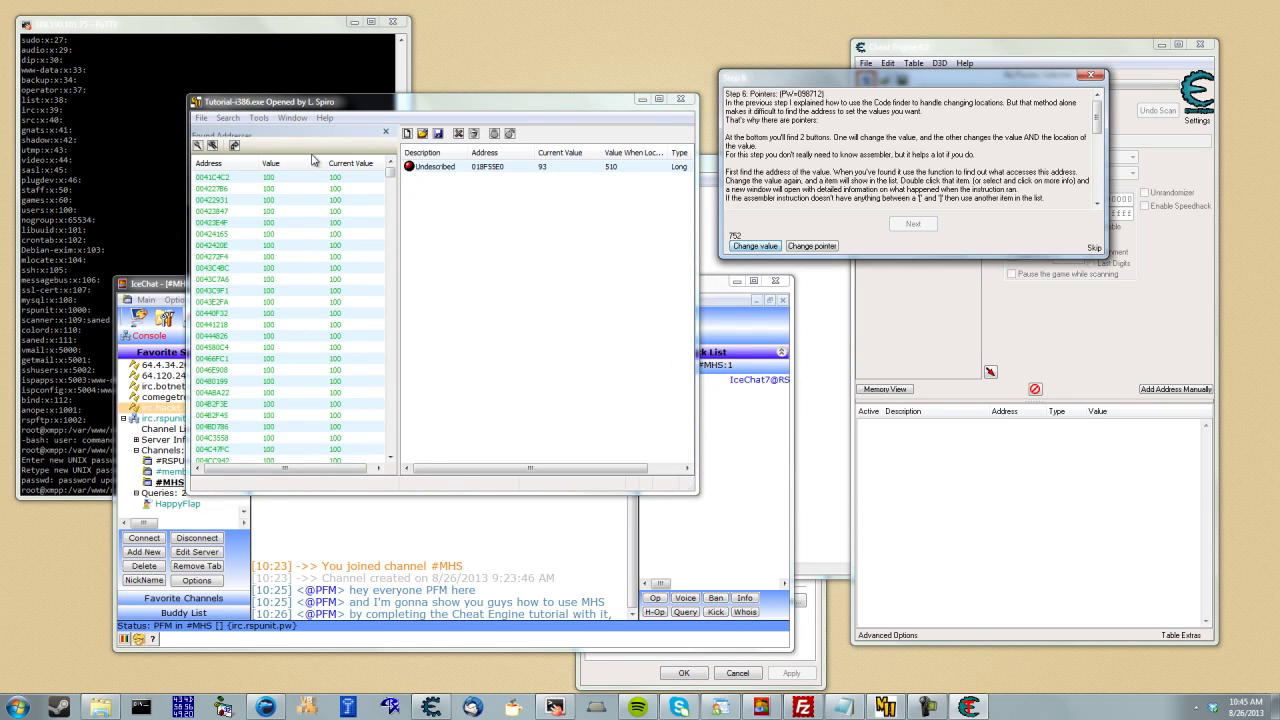
{"action": "left_click", "coordinate": [212, 145]}
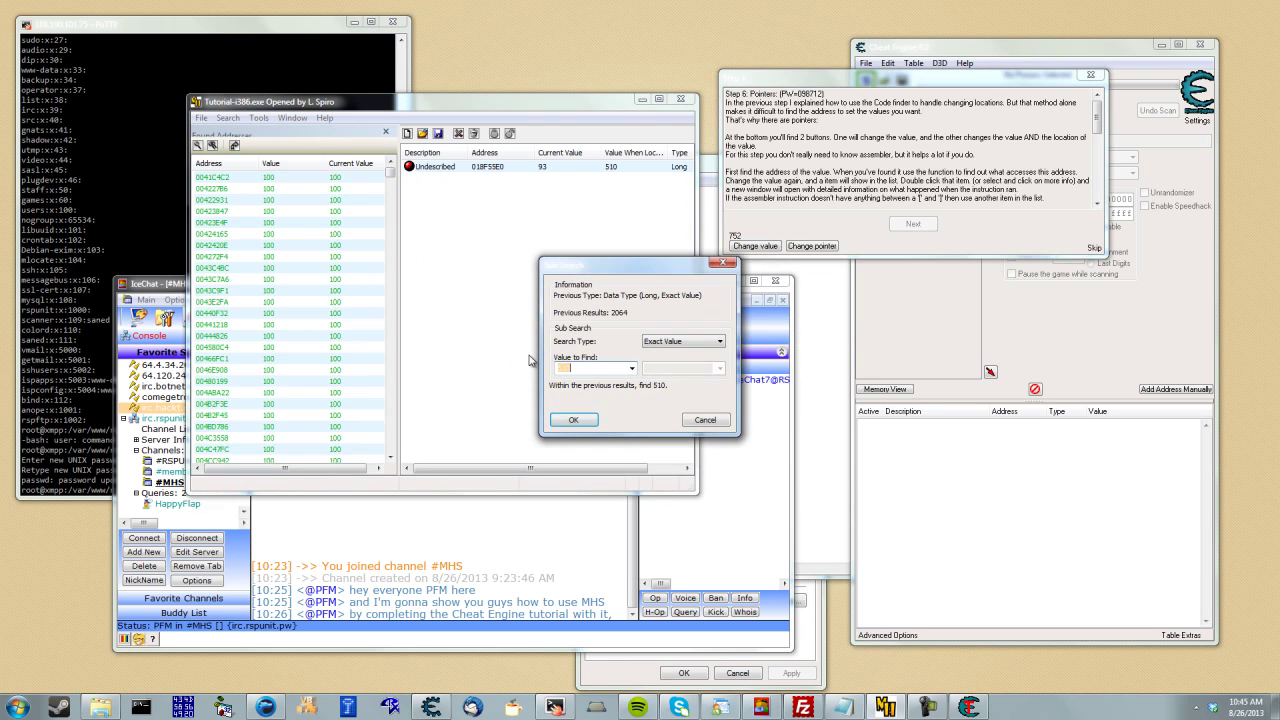
{"action": "key", "text": "Return"}
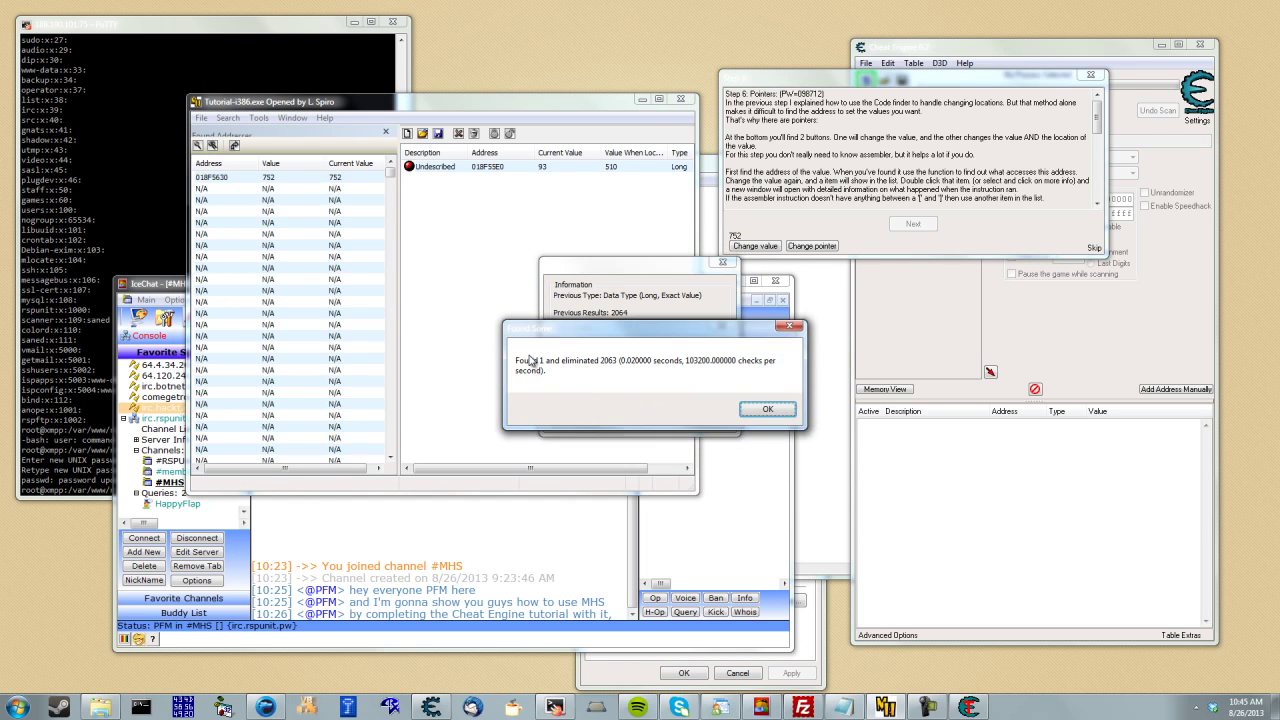
{"action": "key", "text": "Return"}
Replace the stored address 018F55E0 with the remaining search result, 018F5630, and find what accesses it.
{"action": "left_click", "coordinate": [563, 169]}
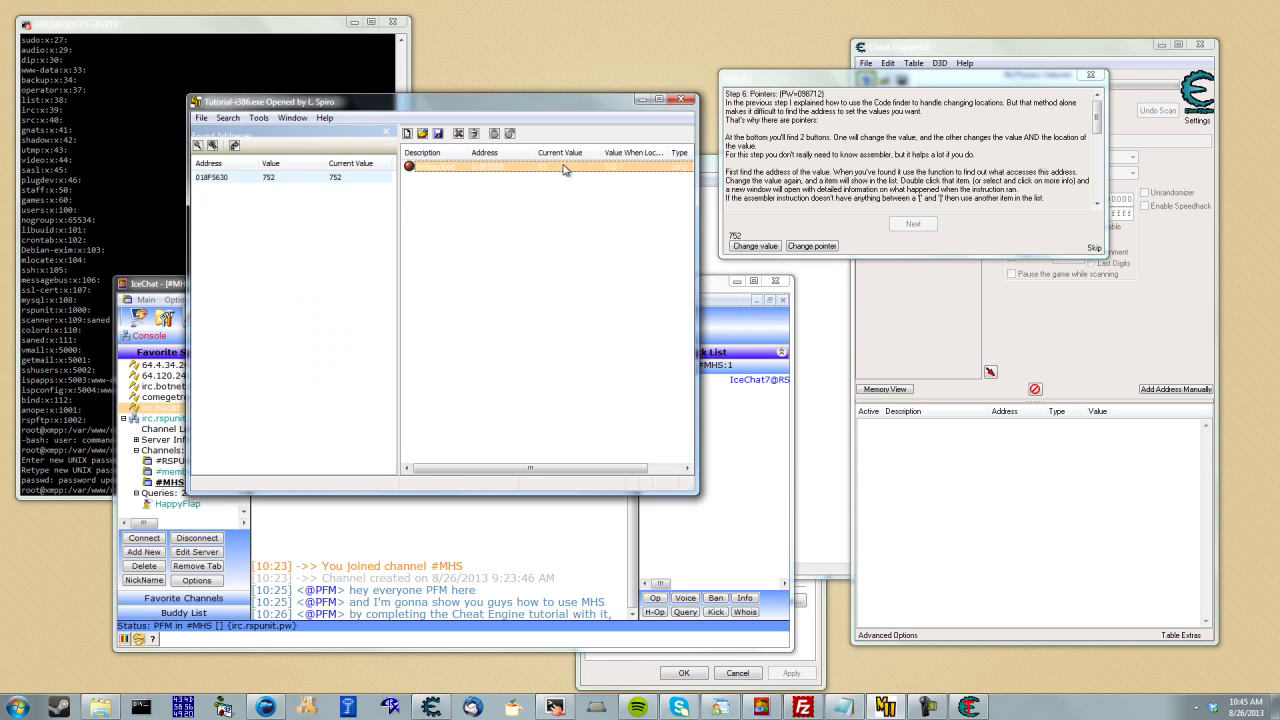
{"action": "left_click", "coordinate": [296, 180]}
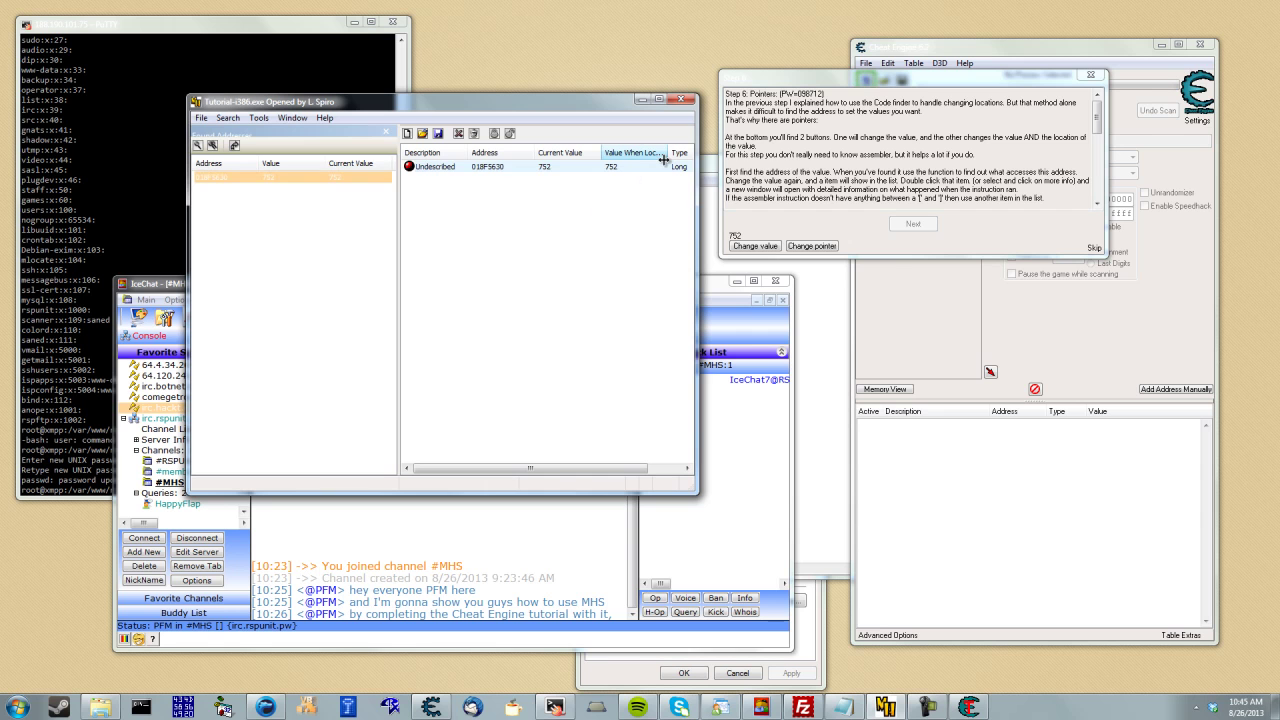
{"action": "right_click", "coordinate": [630, 168]}
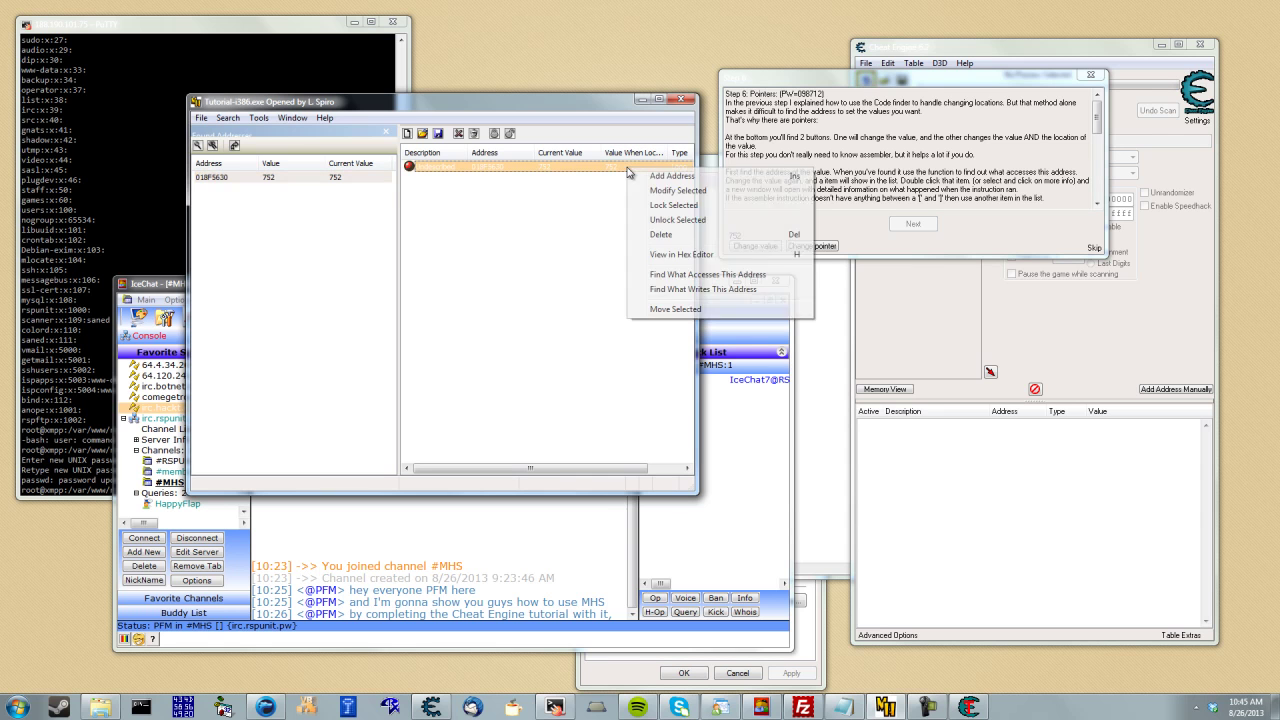
{"action": "left_click", "coordinate": [701, 282]}
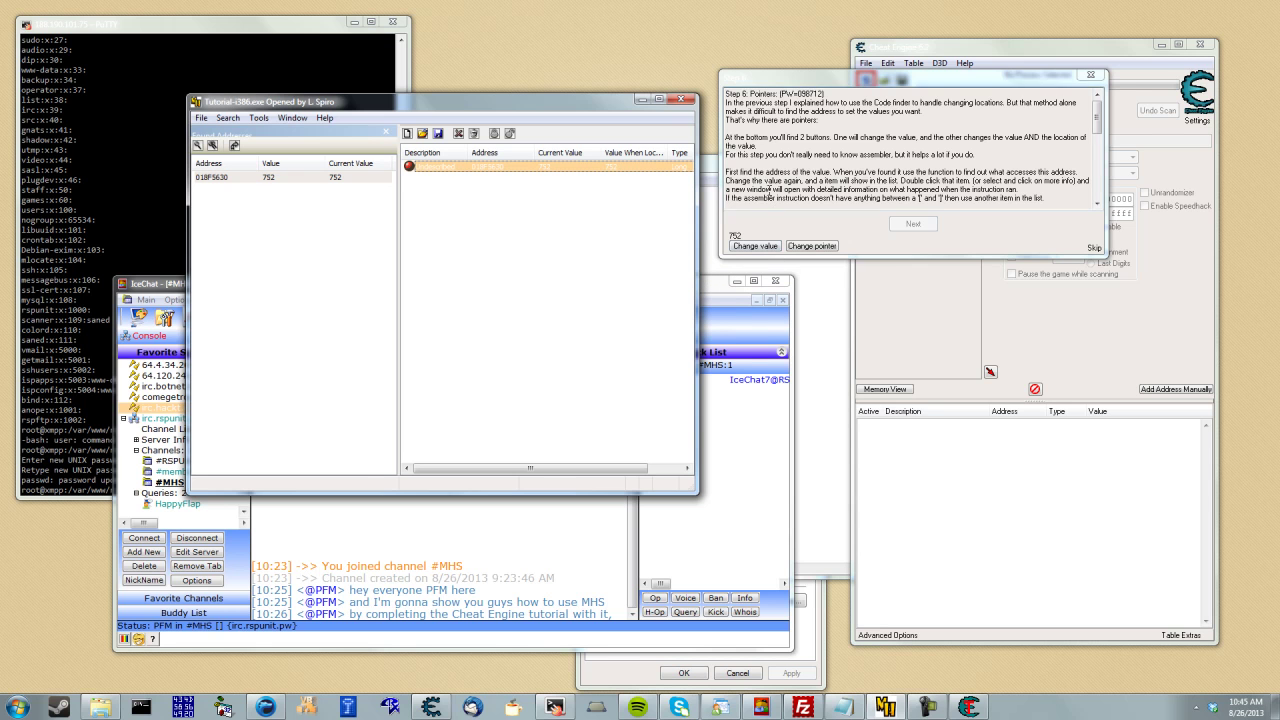
{"action": "left_click", "coordinate": [769, 190]}
{"action": "scroll", "coordinate": [769, 190], "scroll_direction": "down", "scroll_amount": 1}
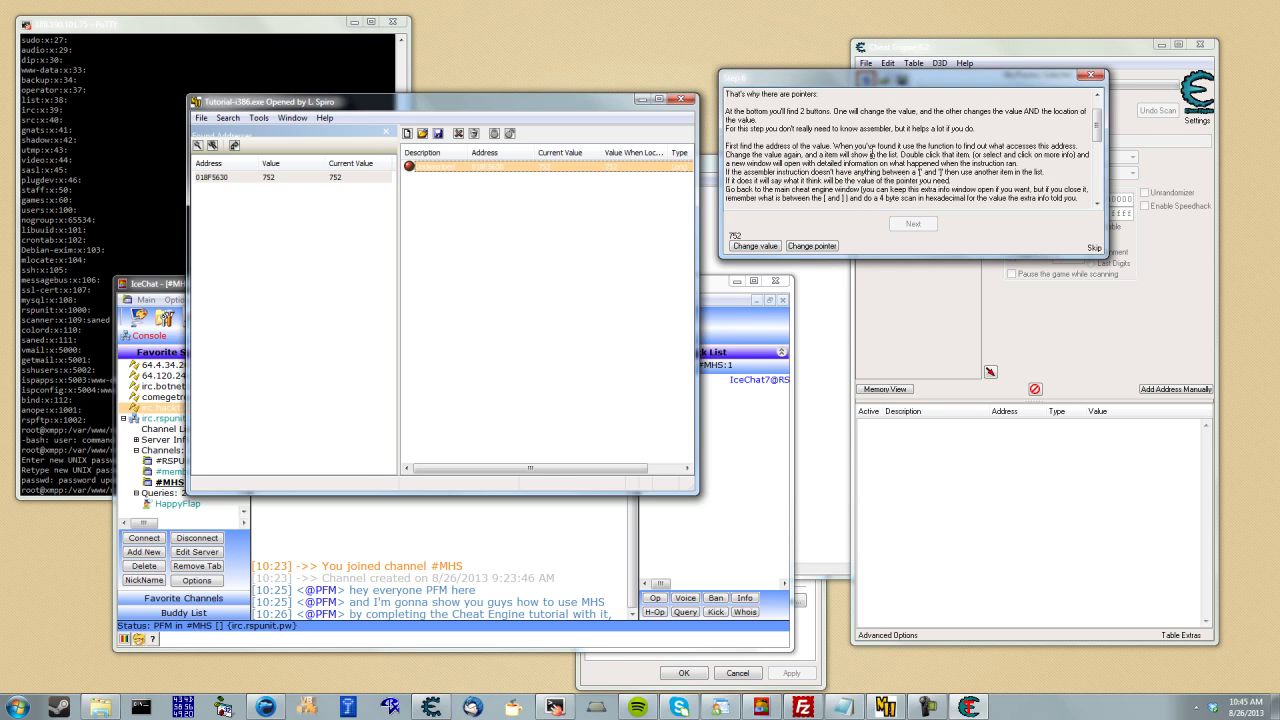
{"action": "scroll", "coordinate": [893, 140], "scroll_direction": "down", "scroll_amount": 1}
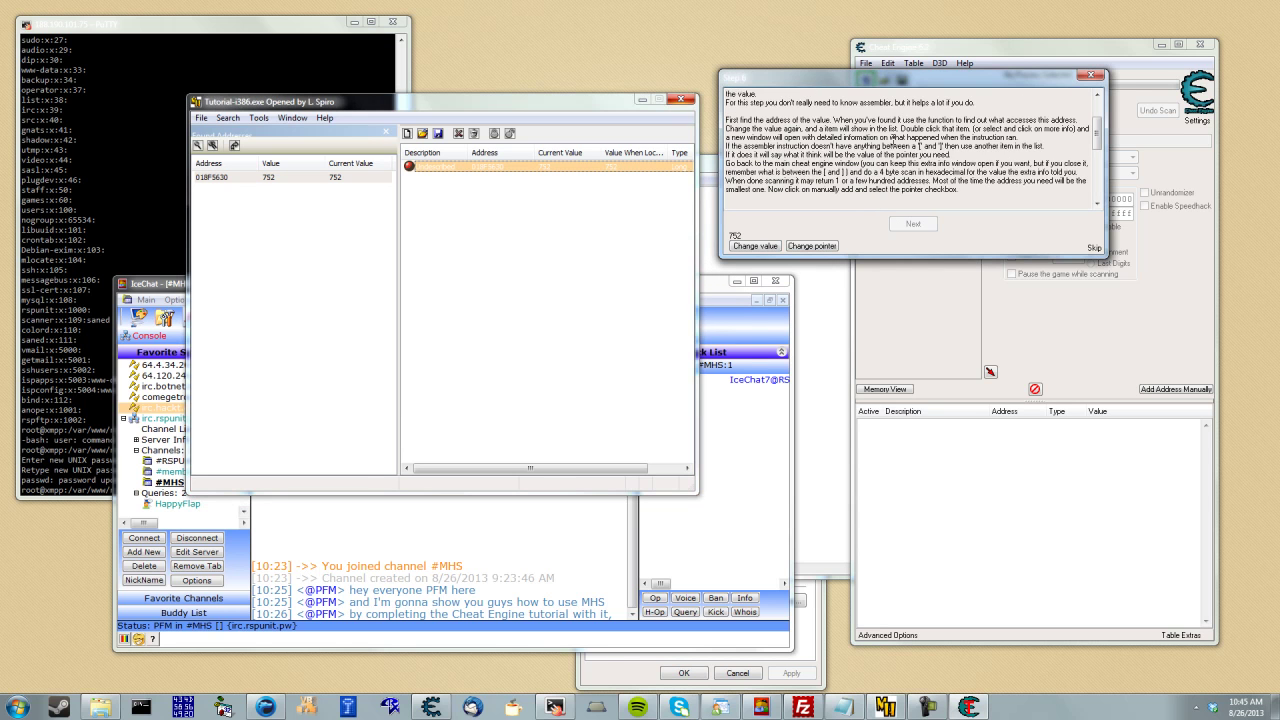
{"action": "scroll", "coordinate": [893, 140], "scroll_direction": "down", "scroll_amount": 1}
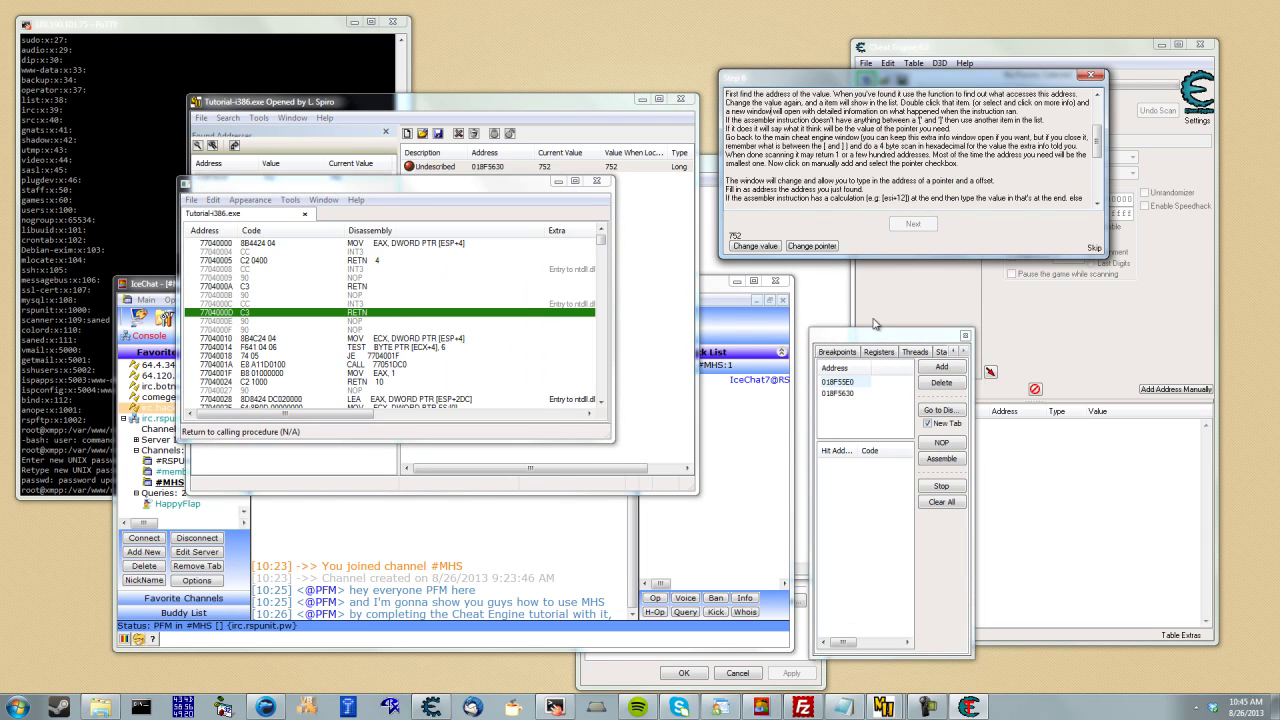
{"action": "mouse_move", "coordinate": [854, 338]}
{"action": "left_mouse_down"}
{"action": "mouse_move", "coordinate": [916, 415]}
{"action": "mouse_move", "coordinate": [852, 363]}
{"action": "left_mouse_up"}
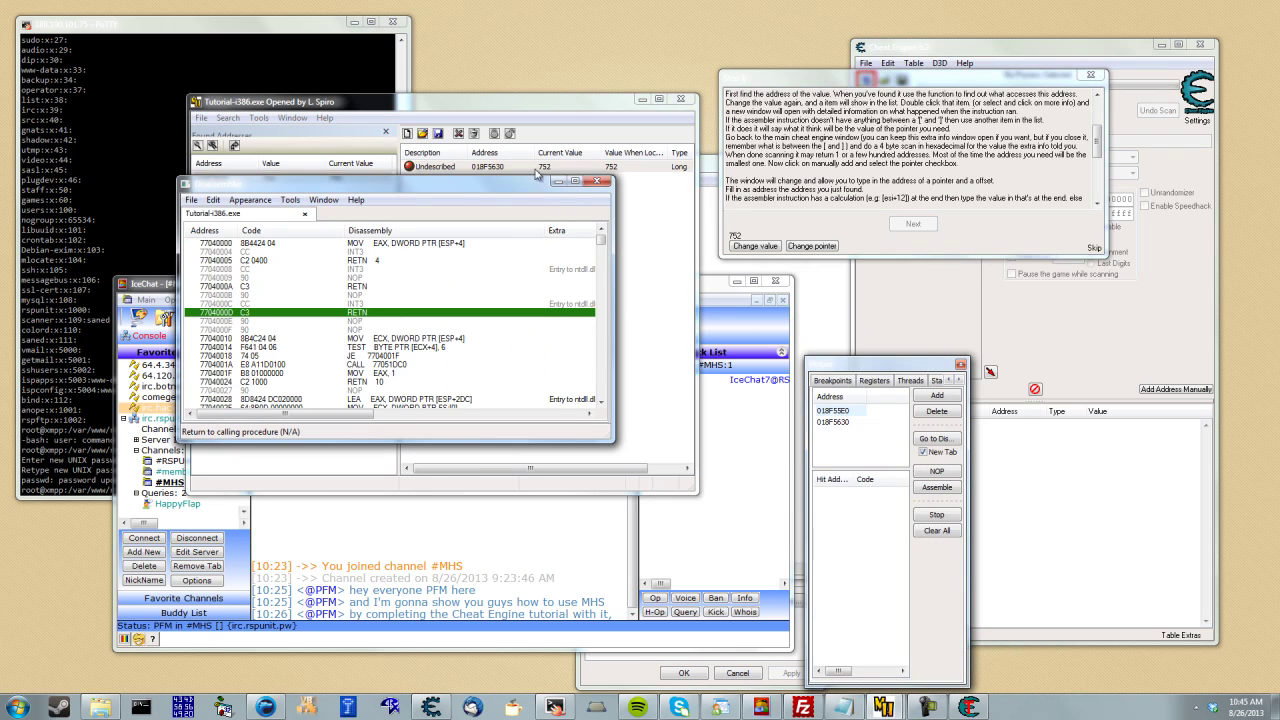
{"action": "left_click", "coordinate": [835, 411]}
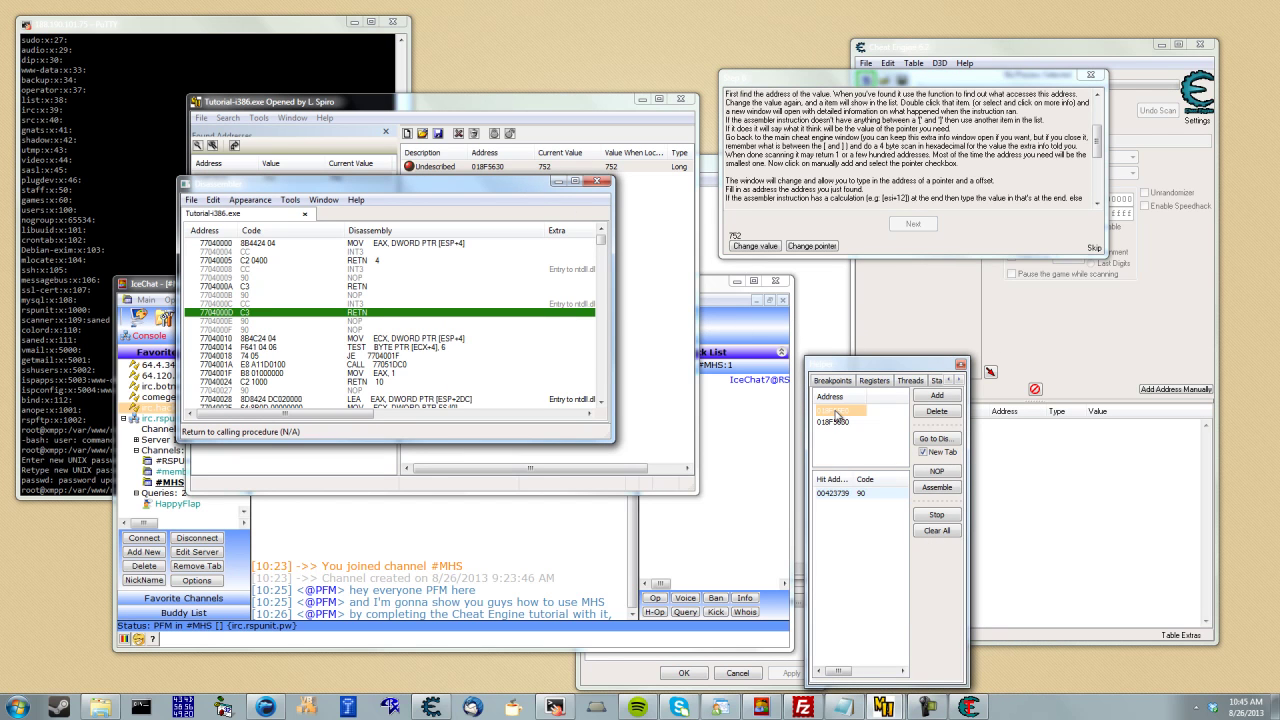
{"action": "left_click", "coordinate": [937, 396]}
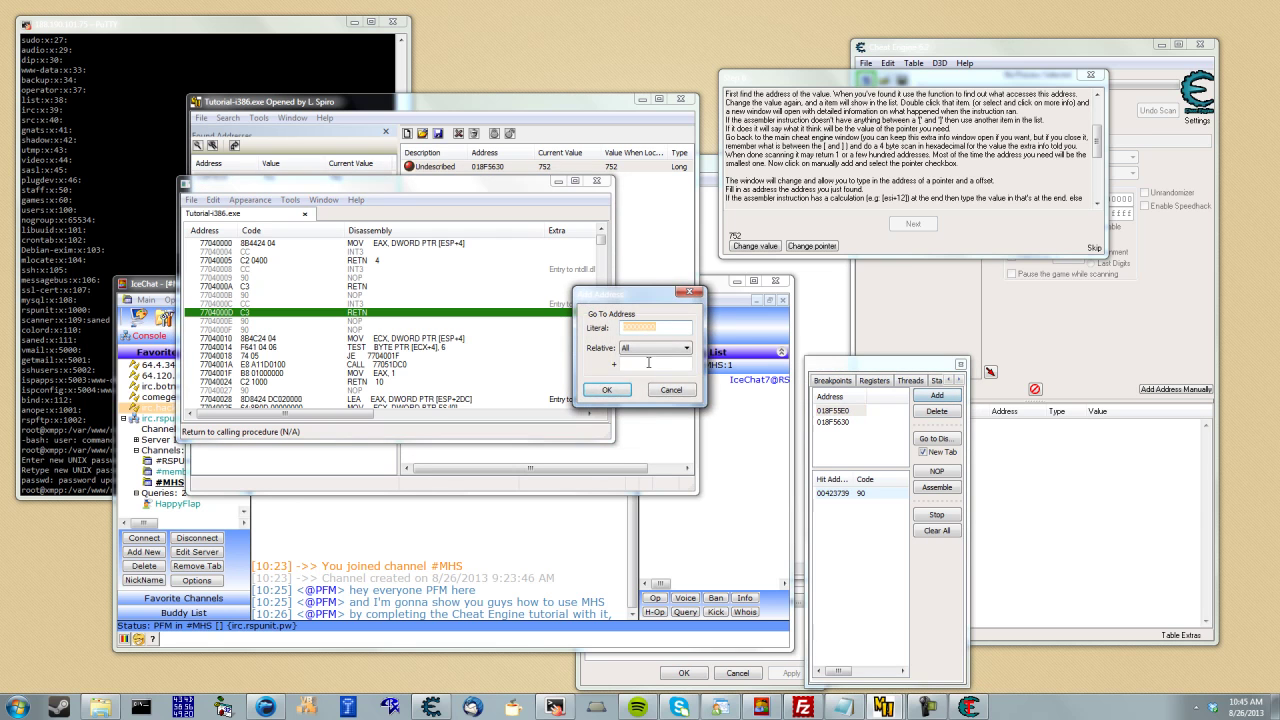
{"action": "left_click", "coordinate": [619, 392]}
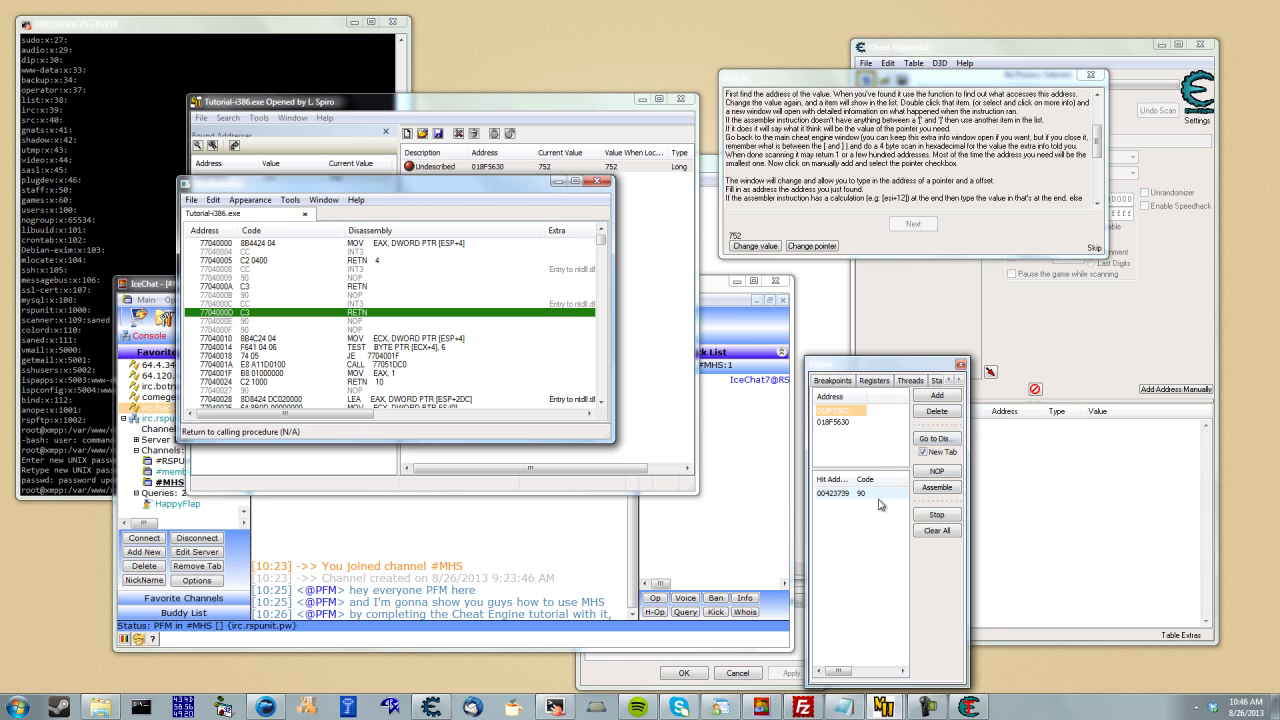
{"action": "left_click", "coordinate": [933, 399]}
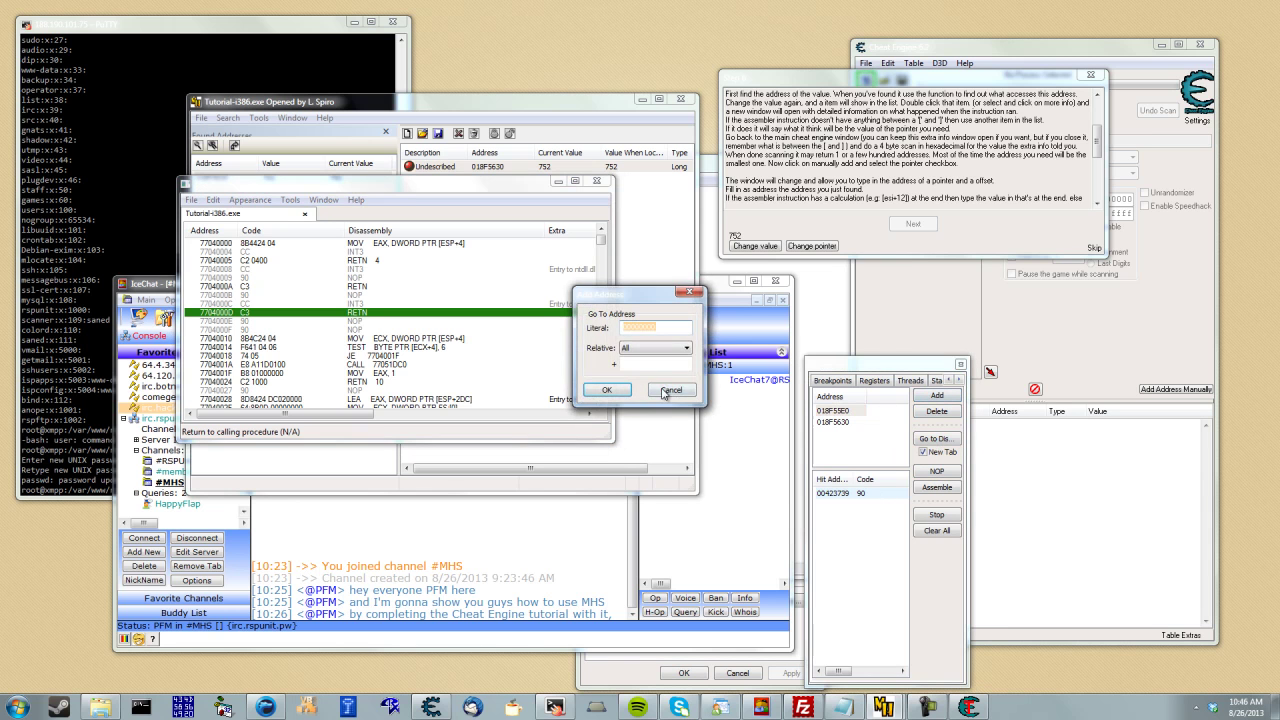
{"action": "left_click", "coordinate": [670, 389]}
{"action": "left_click", "coordinate": [838, 411]}
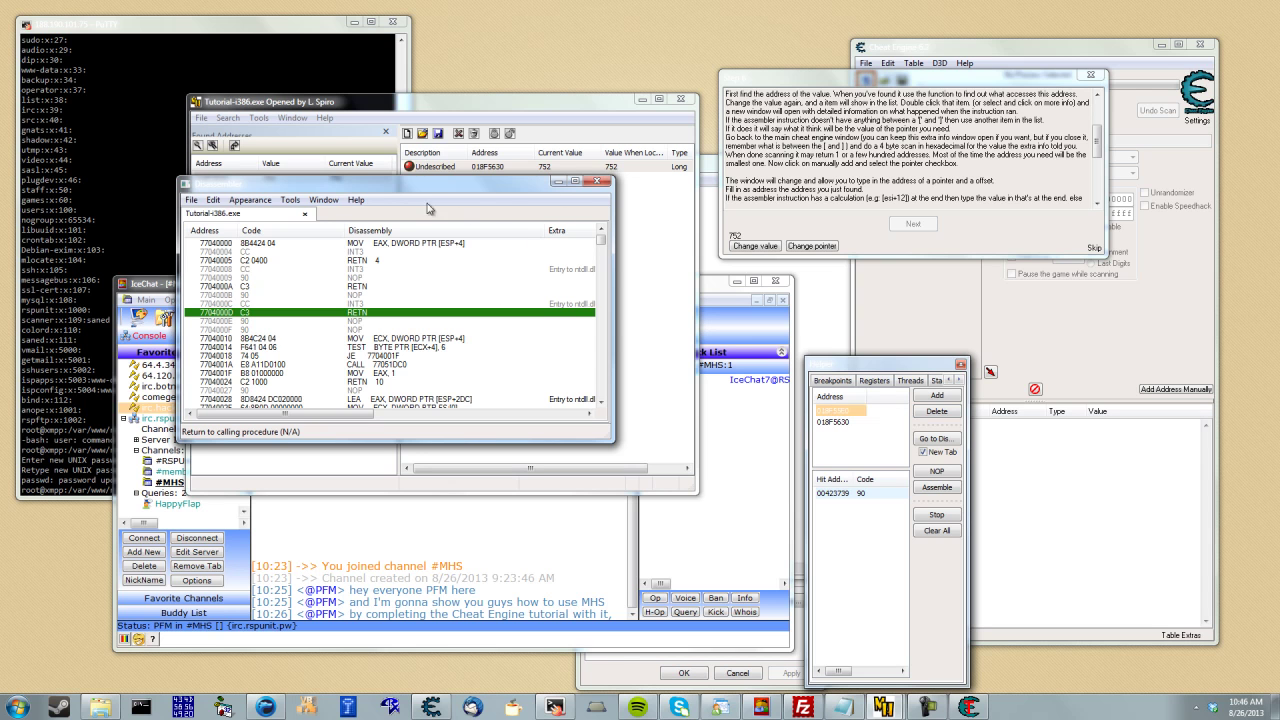
Close the Disassembler and find what accesses the stored address 018F5630 again.
{"action": "left_click", "coordinate": [601, 183]}
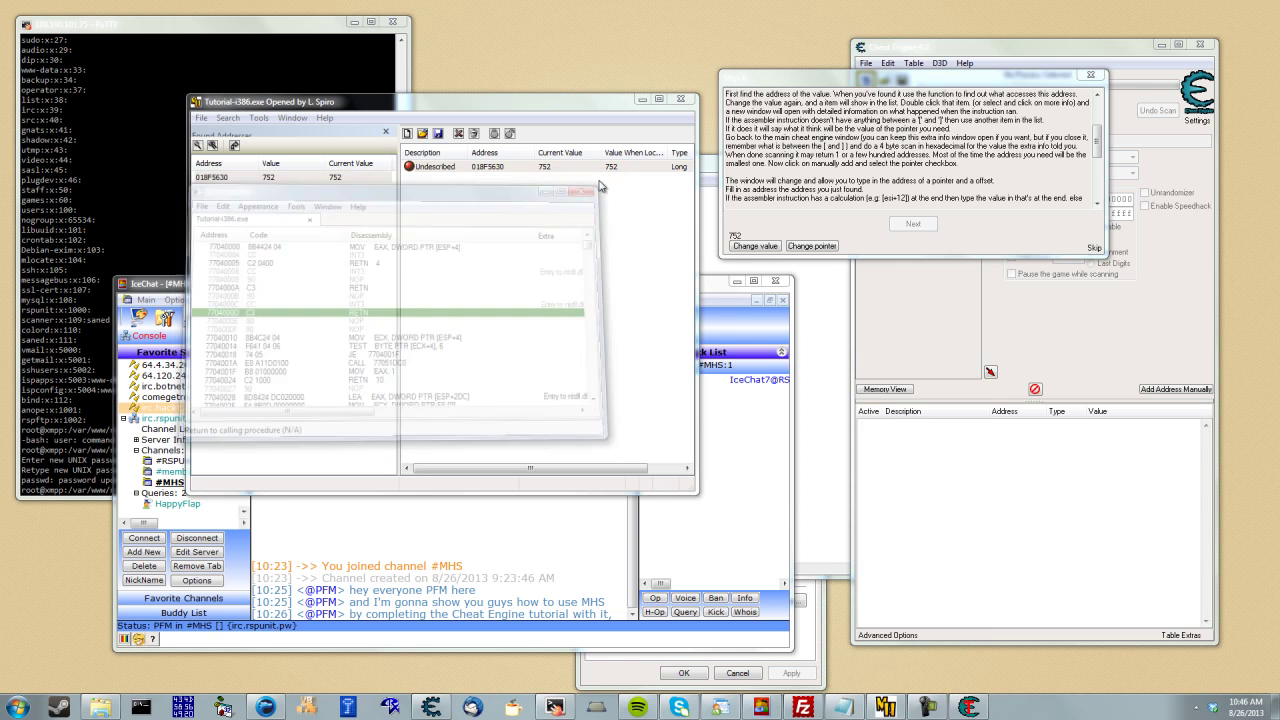
{"action": "right_click", "coordinate": [482, 172]}
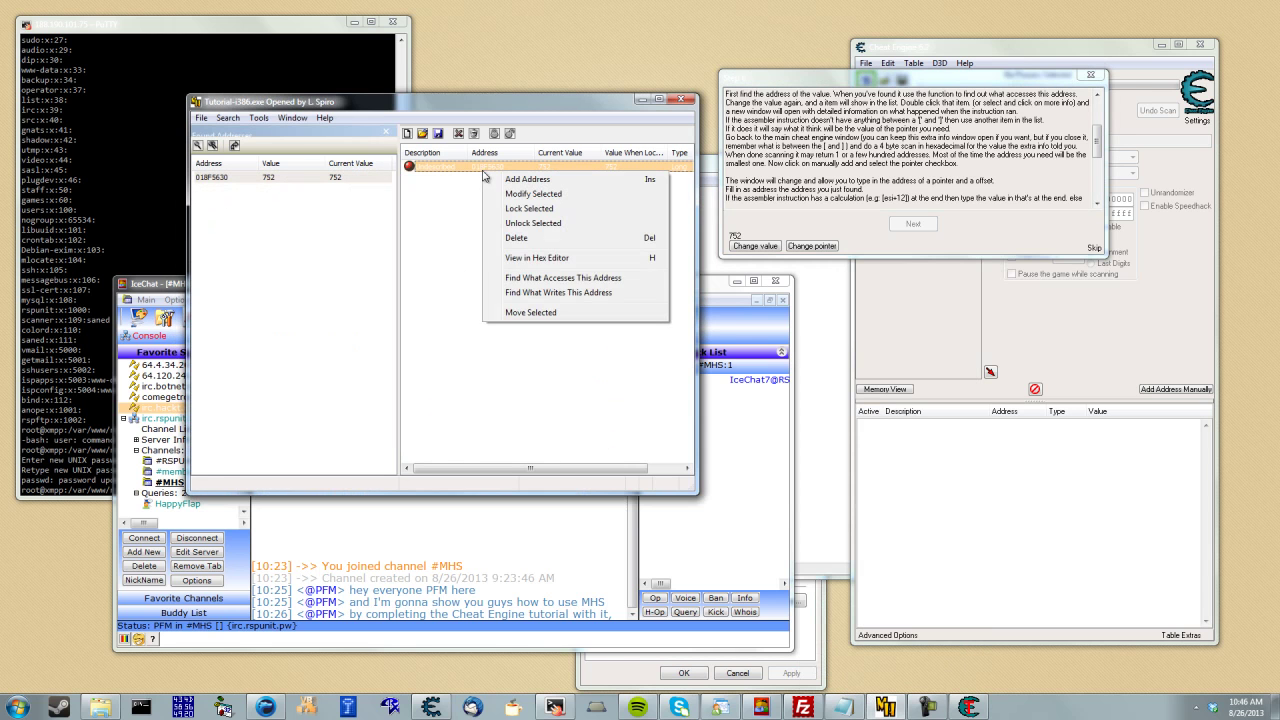
{"action": "left_click", "coordinate": [558, 281]}
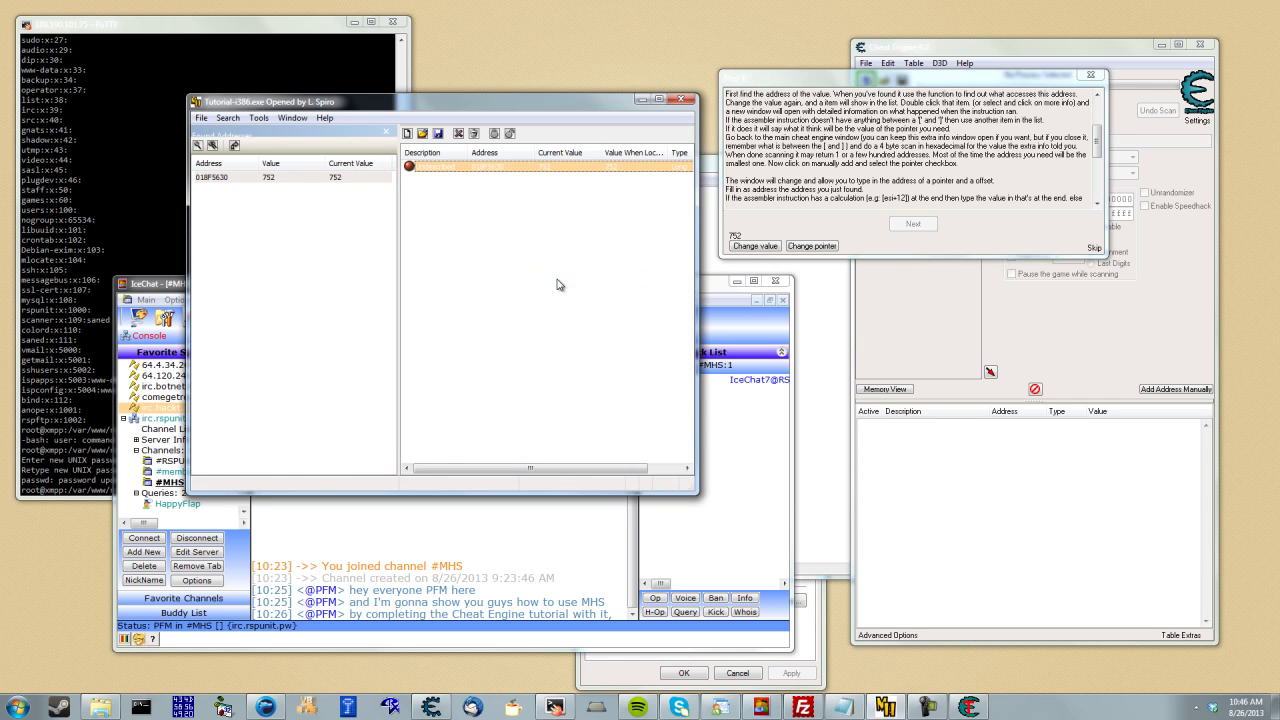
{"action": "left_click_drag", "start_coordinate": [800, 73], "coordinate": [822, 87]}
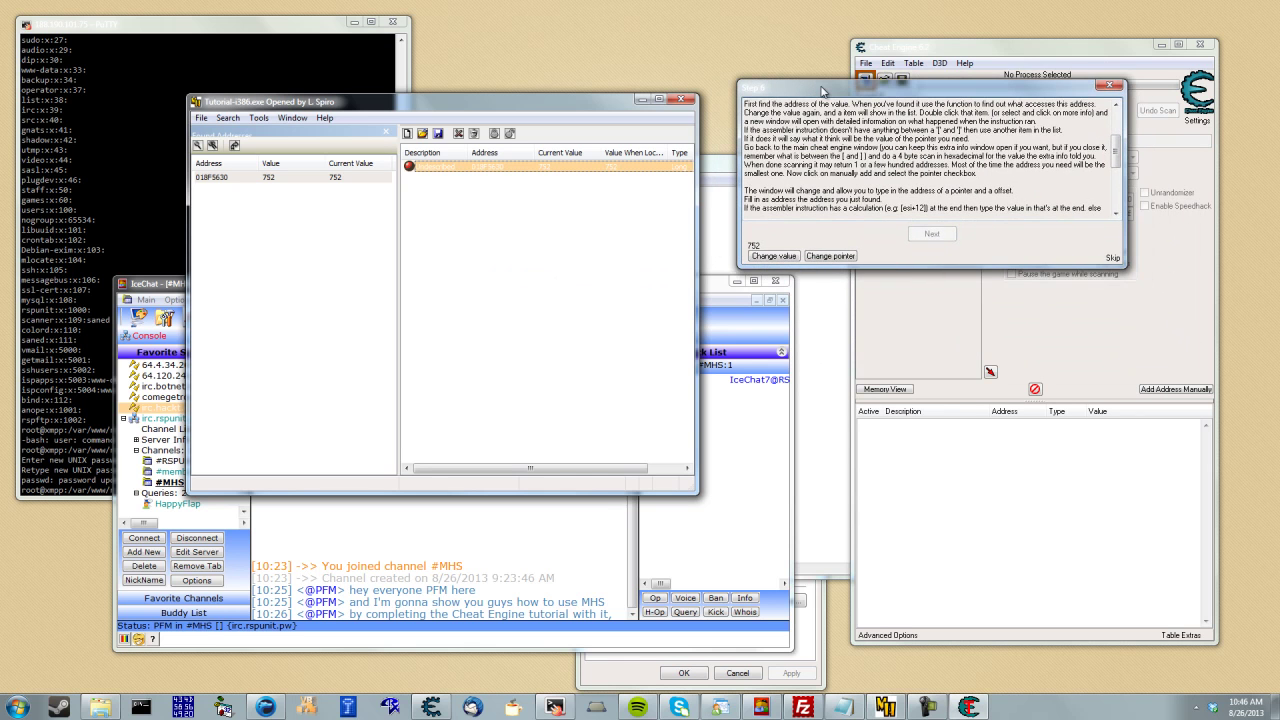
{"action": "left_click", "coordinate": [547, 169]}
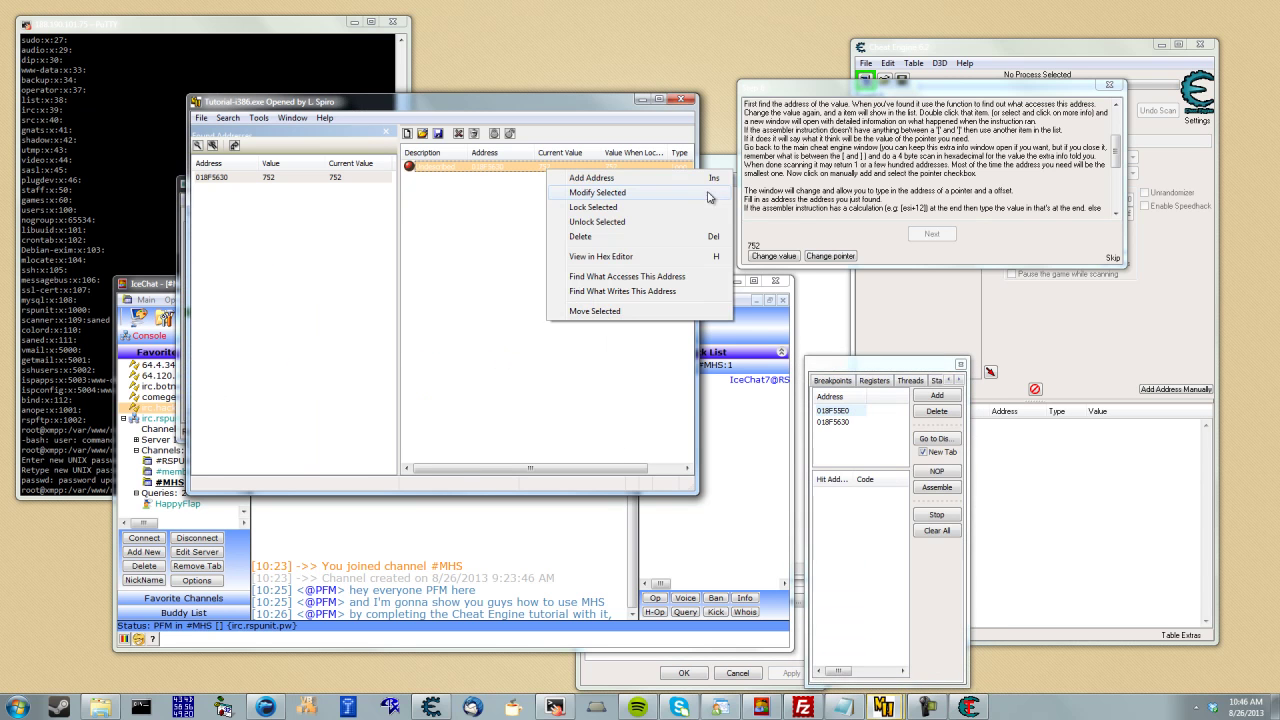
Select breakpoint 018F55E0 in the helper window and inspect its hit at 00423739.
{"action": "left_click", "coordinate": [855, 442]}
{"action": "left_click", "coordinate": [843, 413]}
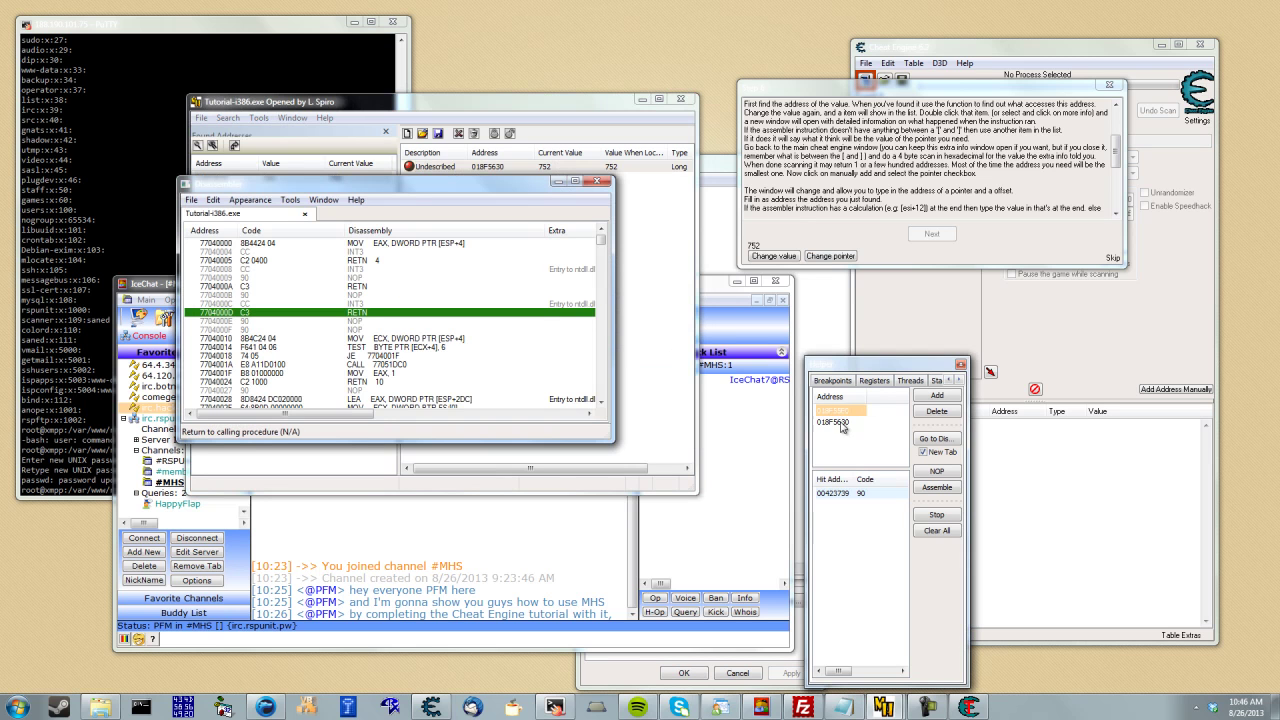
{"action": "left_click", "coordinate": [858, 494]}
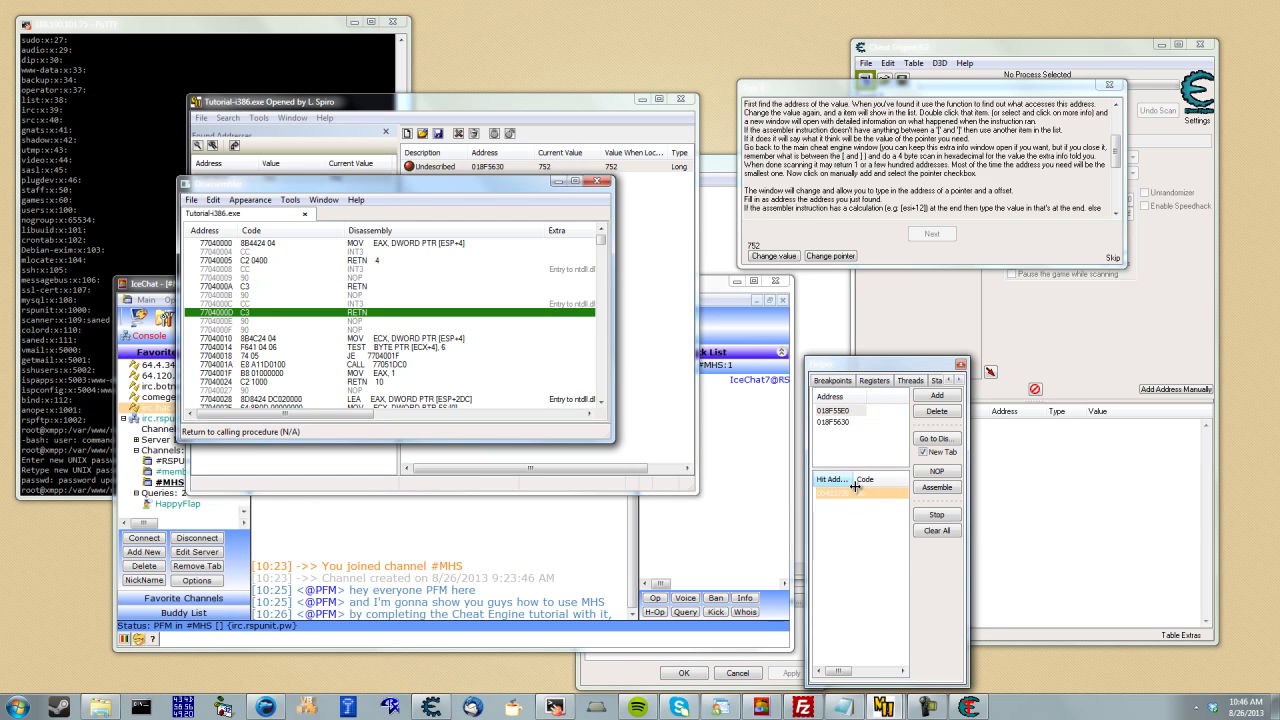
Select breakpoint 018F55E0, lower the Disassembler window and bring the main MHS window to the front.
{"action": "left_click", "coordinate": [842, 411]}
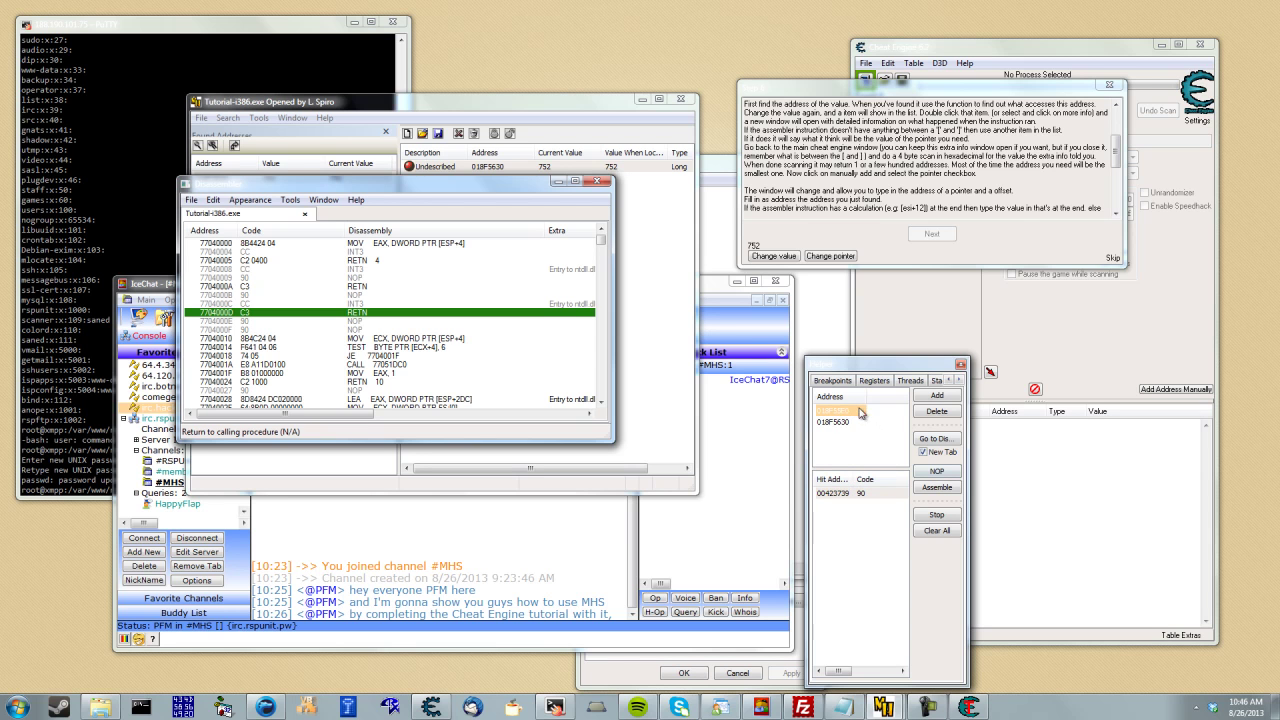
{"action": "left_click_drag", "start_coordinate": [514, 184], "coordinate": [511, 412]}
{"action": "left_click", "coordinate": [501, 245]}
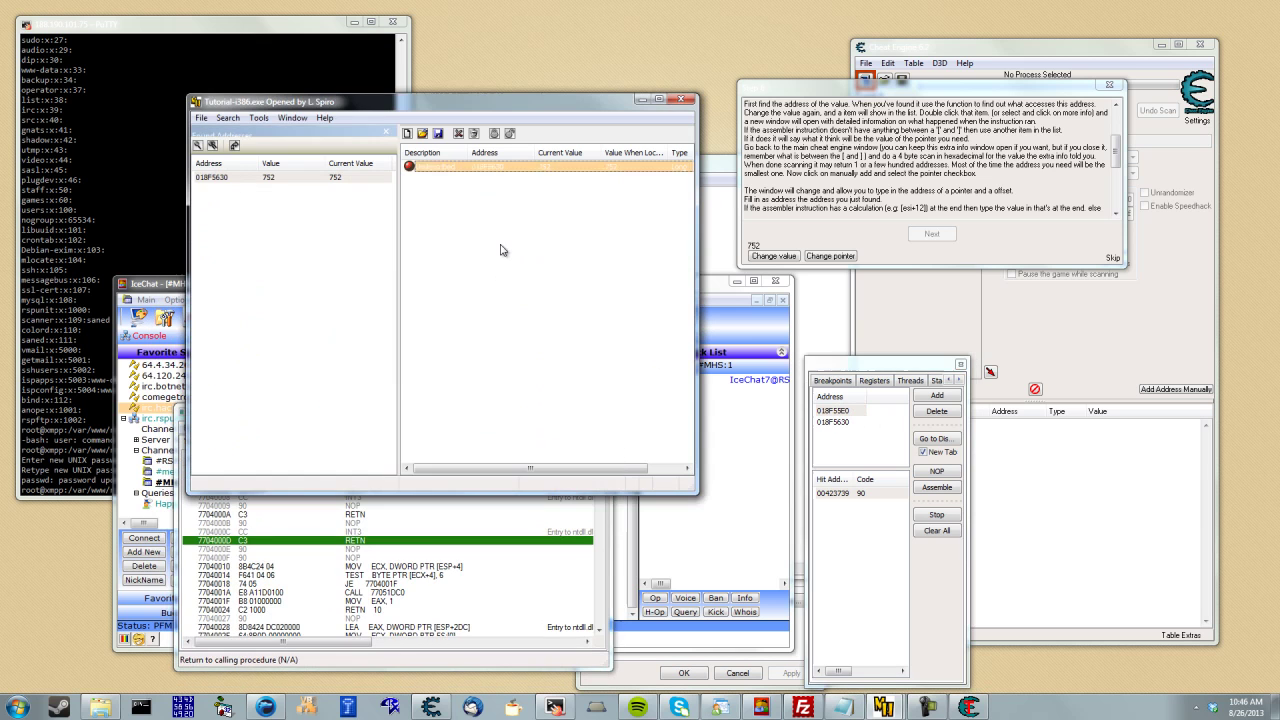
{"action": "left_click", "coordinate": [199, 145]}
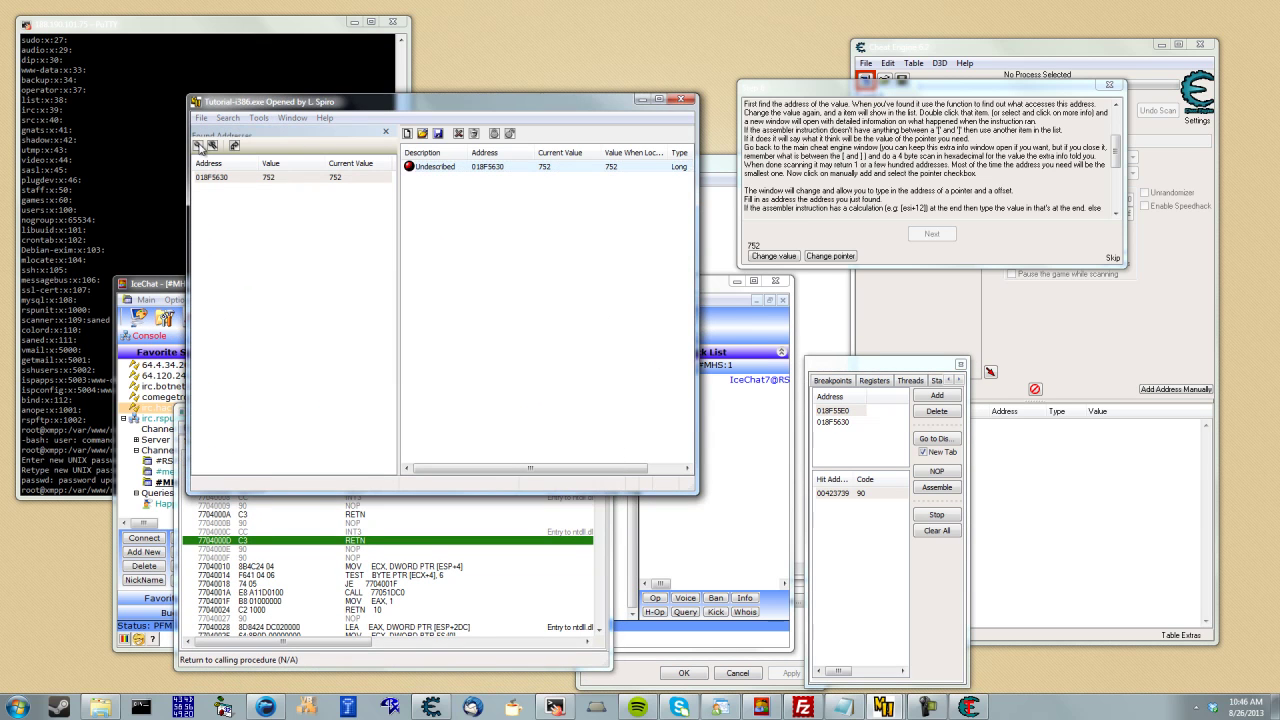
{"action": "left_click", "coordinate": [600, 278]}
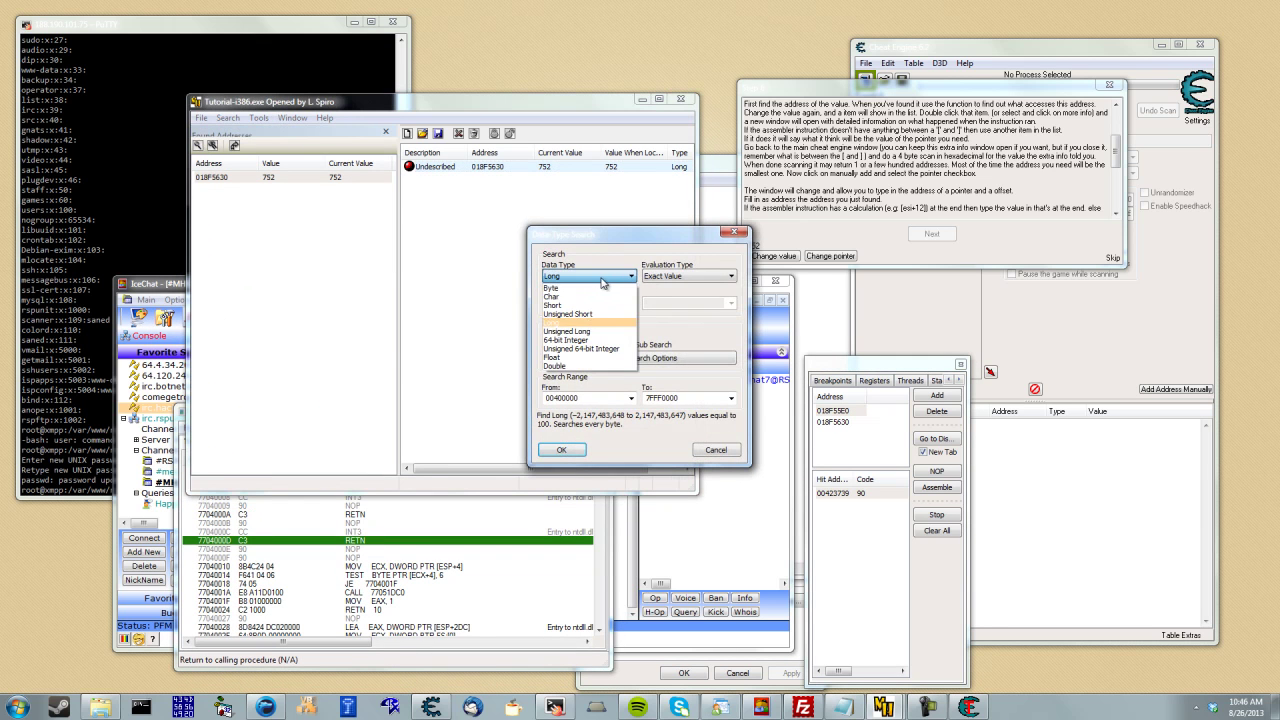
{"action": "left_click", "coordinate": [603, 280]}
{"action": "left_click", "coordinate": [660, 278]}
{"action": "left_click", "coordinate": [660, 282]}
{"action": "left_click", "coordinate": [624, 278]}
{"action": "left_click", "coordinate": [624, 280]}
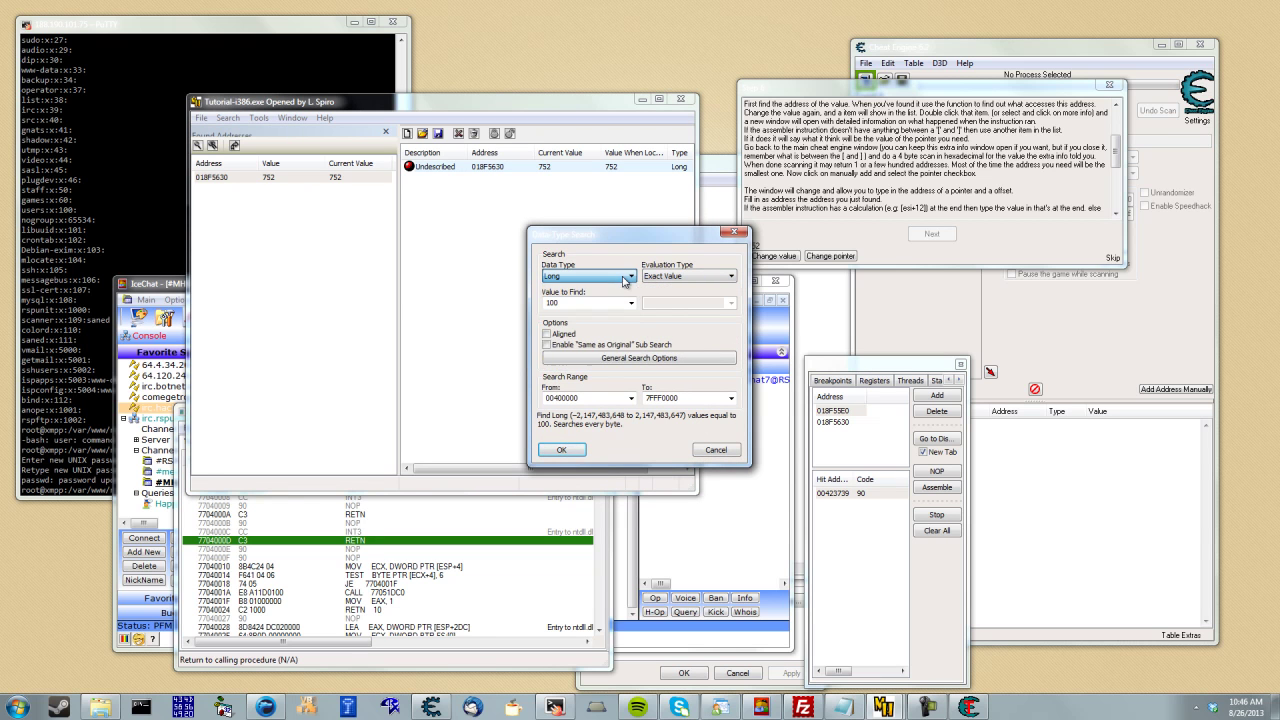
{"action": "left_click", "coordinate": [734, 233]}
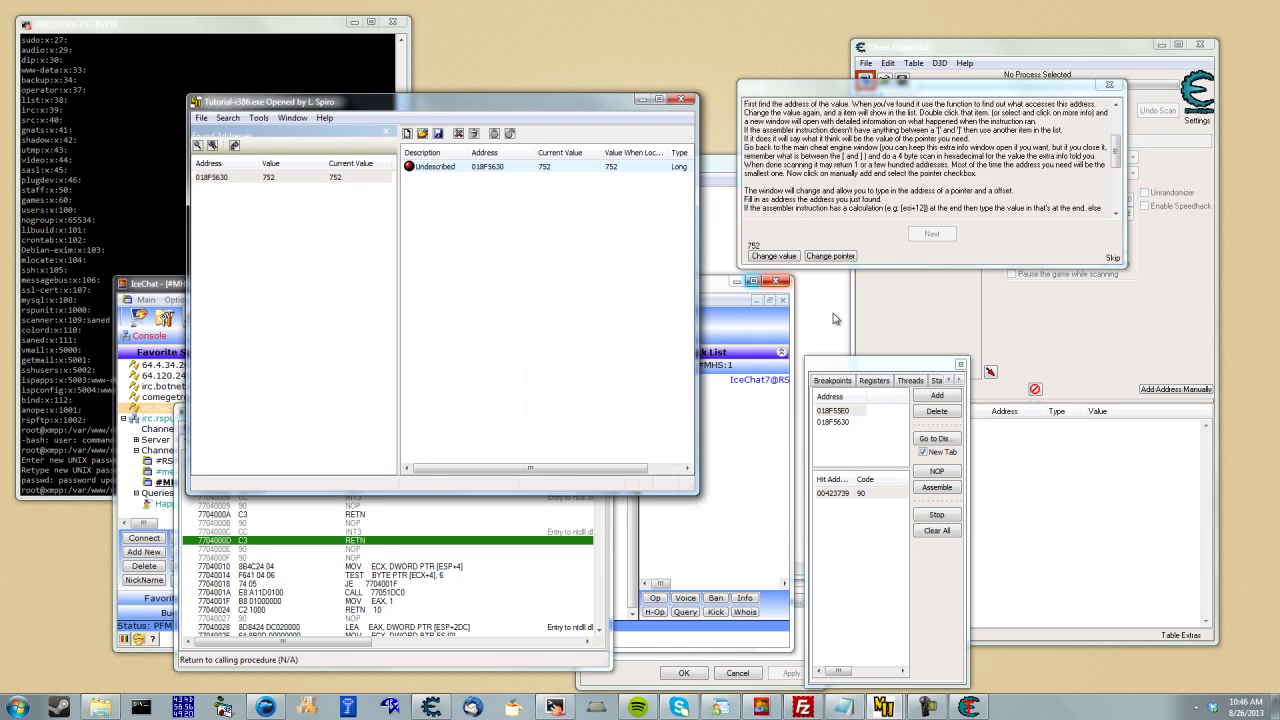
Widen the helper window, look through its registers and threads, and show the Auto-Hack hits of breakpoint 018F55E0.
{"action": "left_click_drag", "start_coordinate": [888, 365], "coordinate": [887, 371]}
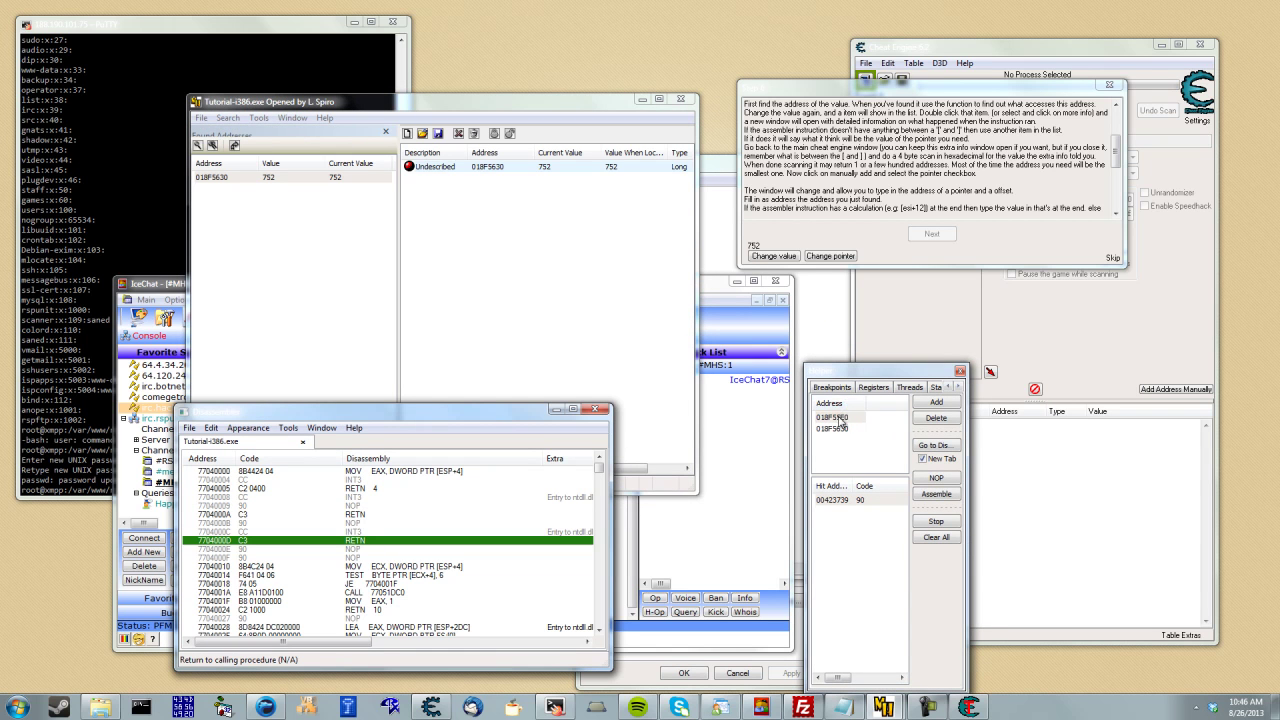
{"action": "left_click", "coordinate": [875, 389]}
{"action": "left_click", "coordinate": [835, 390]}
{"action": "left_click", "coordinate": [878, 387]}
{"action": "left_click", "coordinate": [913, 387]}
{"action": "left_click_drag", "start_coordinate": [967, 391], "coordinate": [1132, 409]}
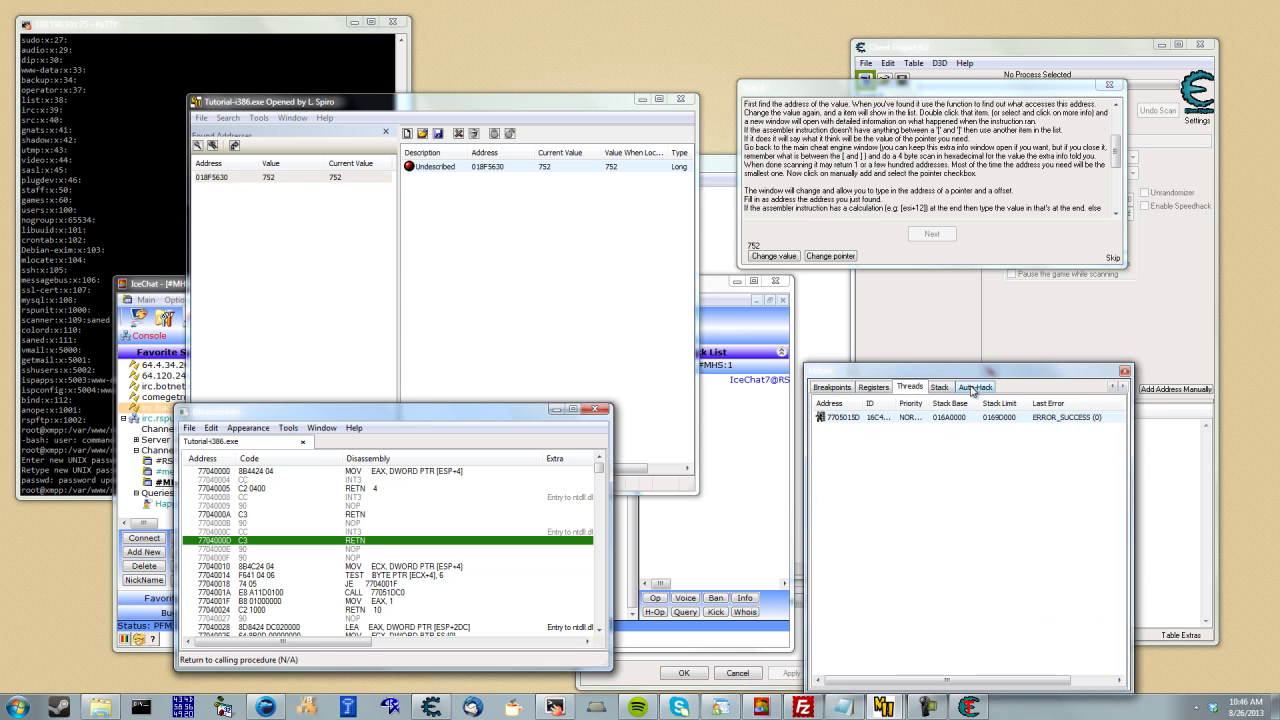
{"action": "left_click", "coordinate": [976, 387]}
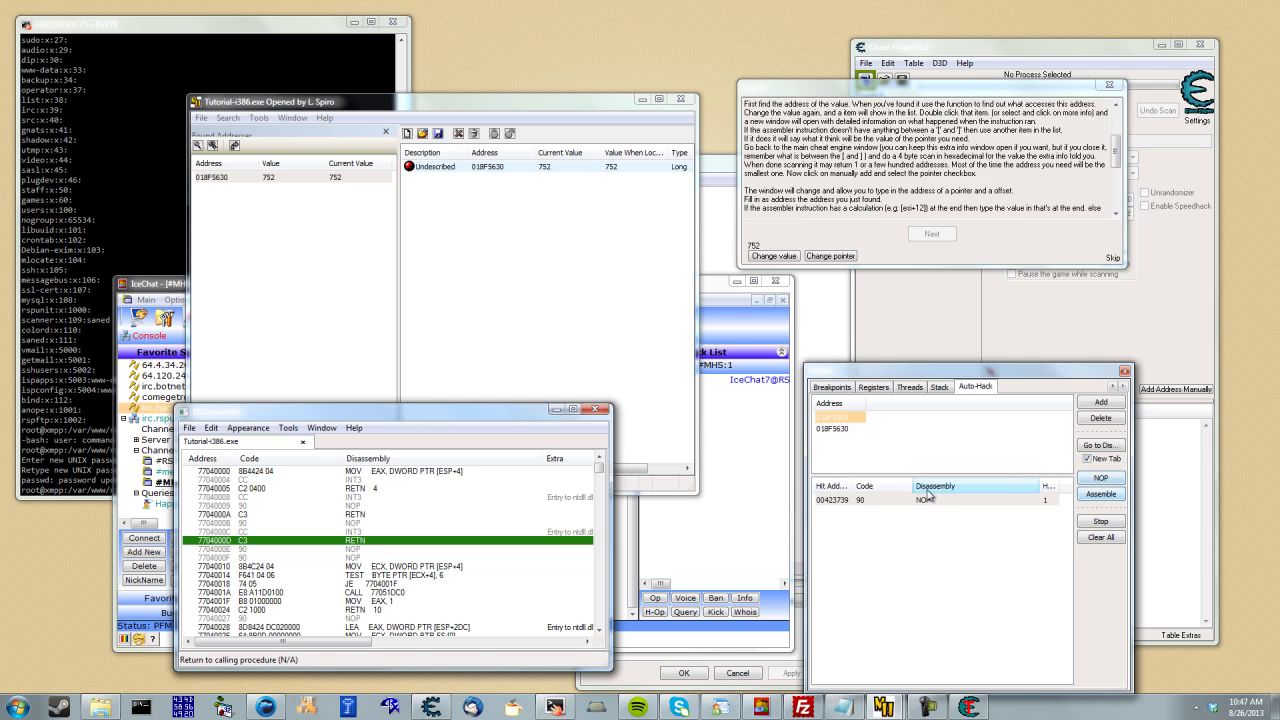
Replace the hit instruction at 00423739 with NOP and change the tutorial's step 6 value.
{"action": "left_click", "coordinate": [879, 500]}
{"action": "left_click", "coordinate": [1105, 481]}
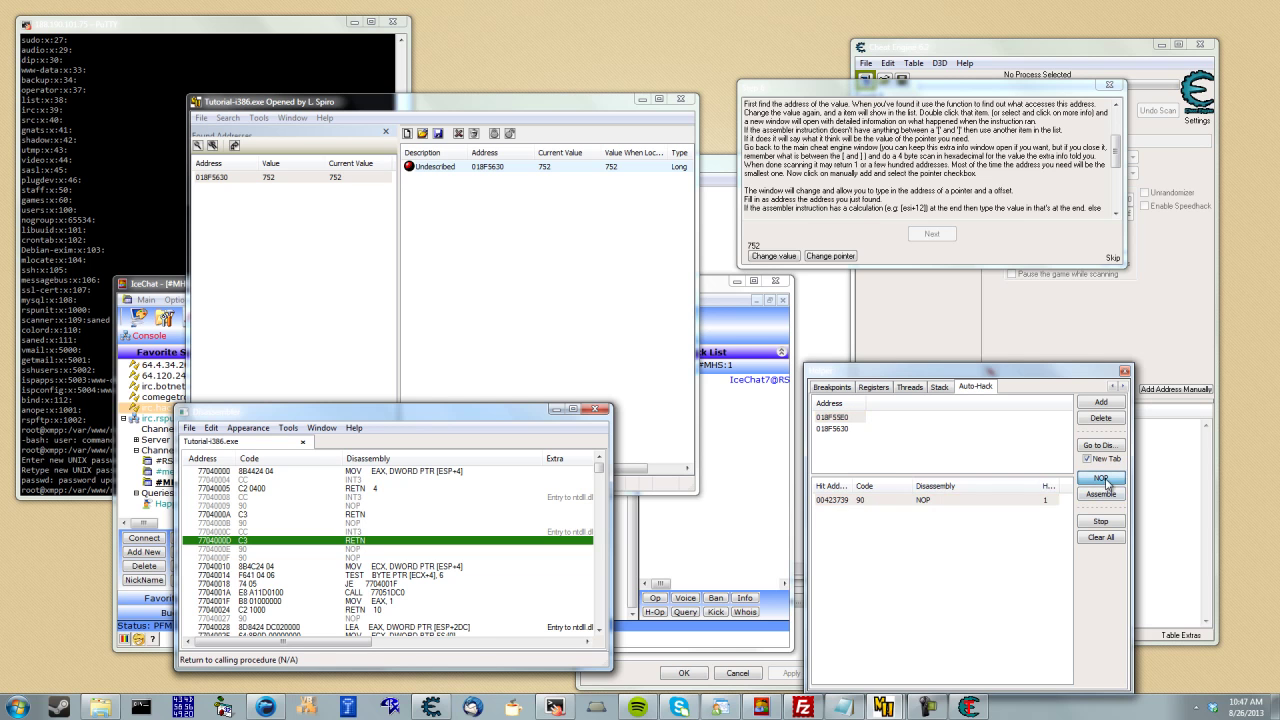
{"action": "left_click", "coordinate": [776, 258]}
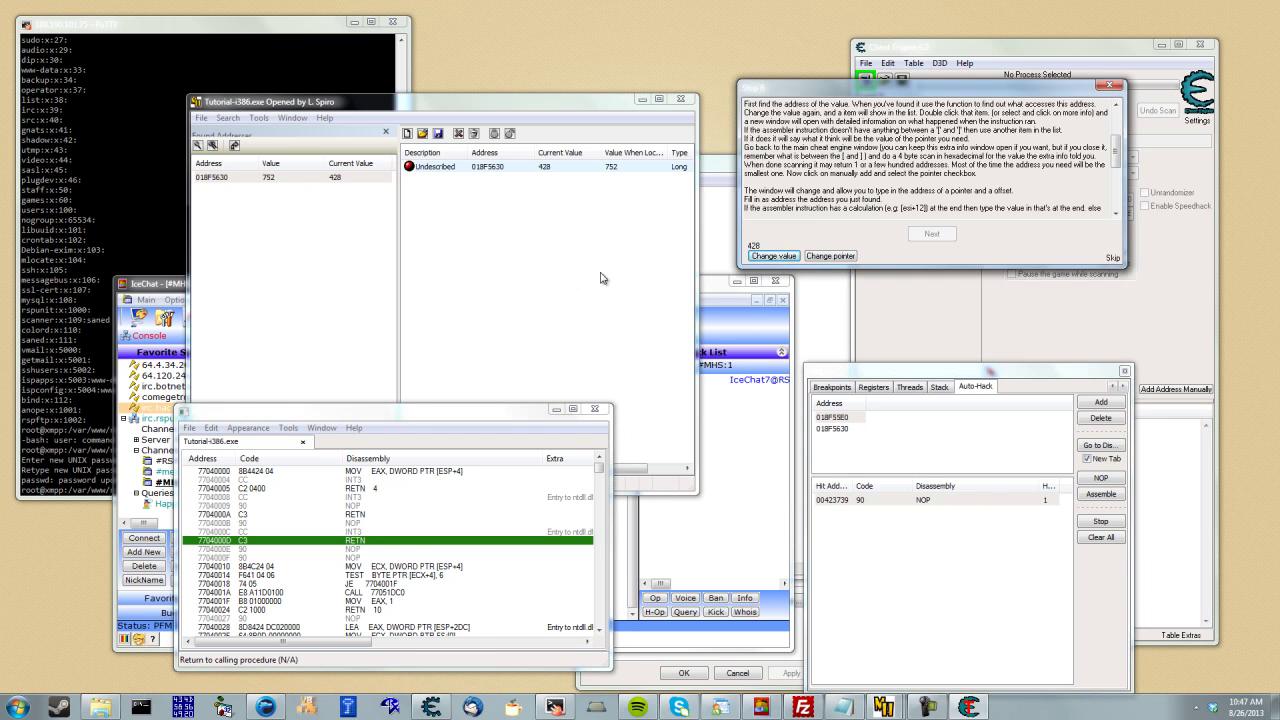
{"action": "right_click", "coordinate": [575, 167]}
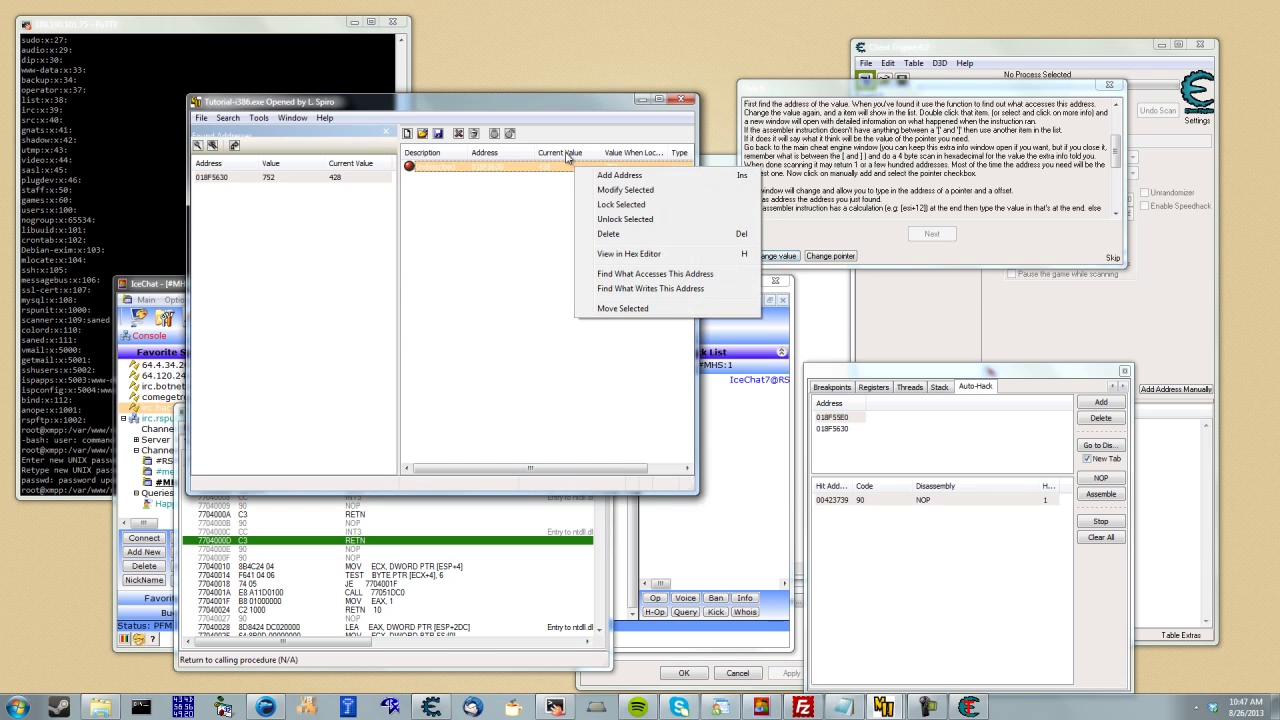
{"action": "left_click", "coordinate": [261, 118]}
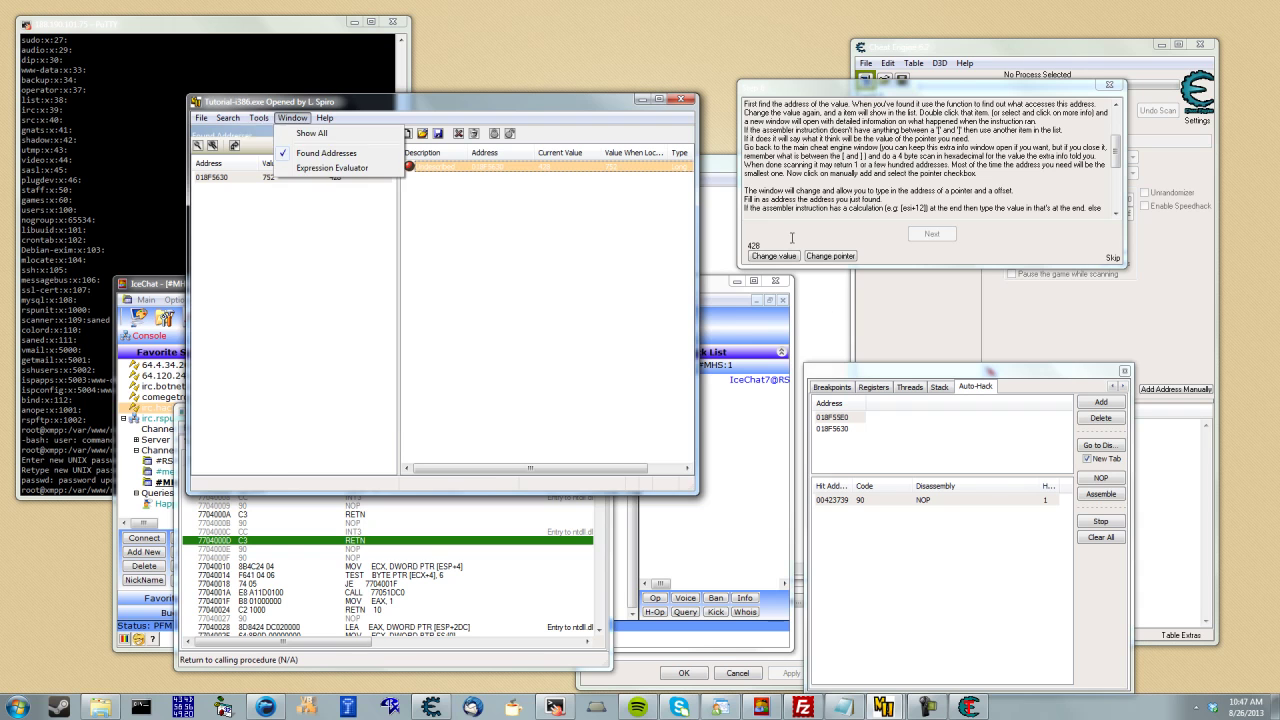
{"action": "left_click", "coordinate": [931, 558]}
{"action": "left_click", "coordinate": [831, 416]}
{"action": "left_click", "coordinate": [288, 428]}
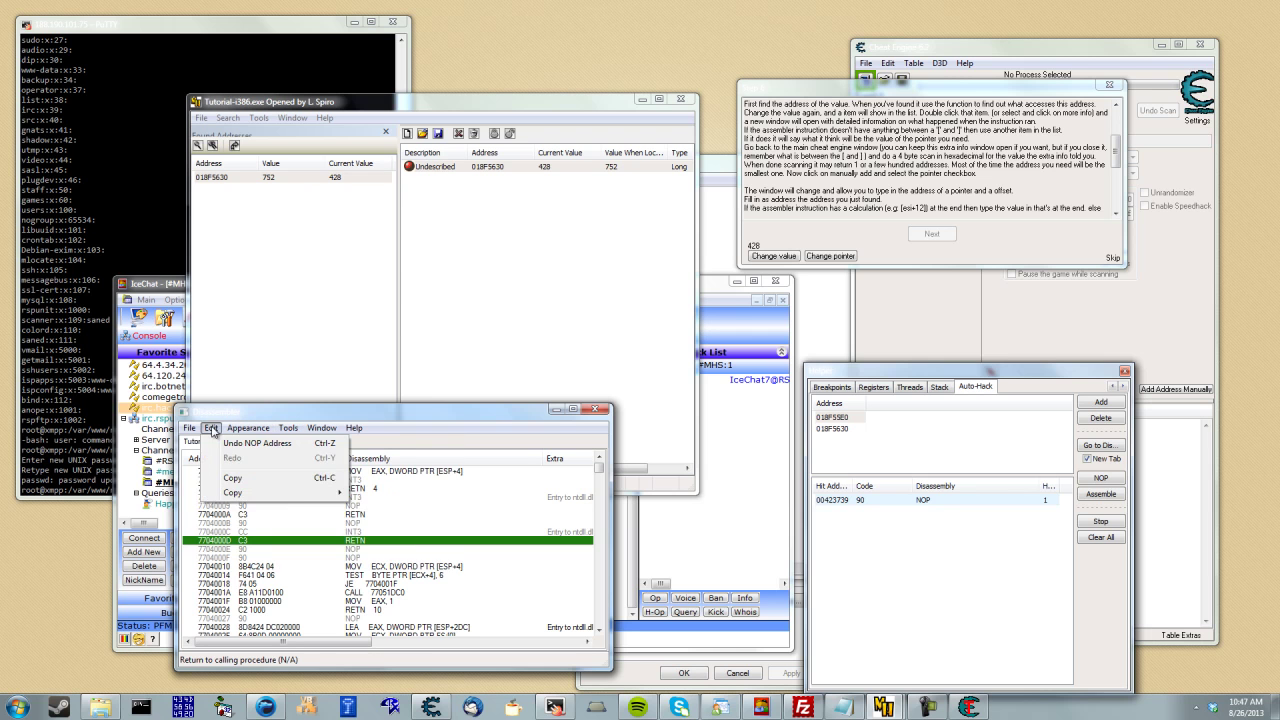
{"action": "mouse_move", "coordinate": [191, 429]}
{"action": "mouse_move", "coordinate": [308, 433]}
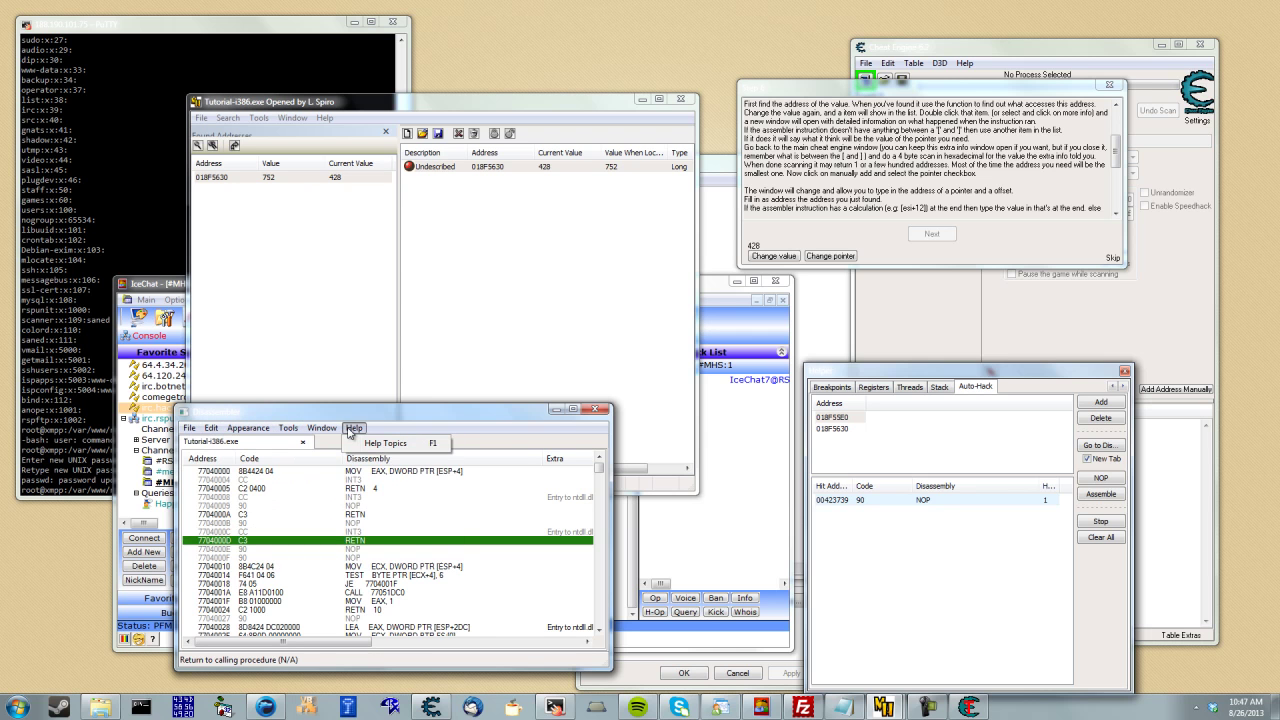
{"action": "left_click", "coordinate": [931, 543]}
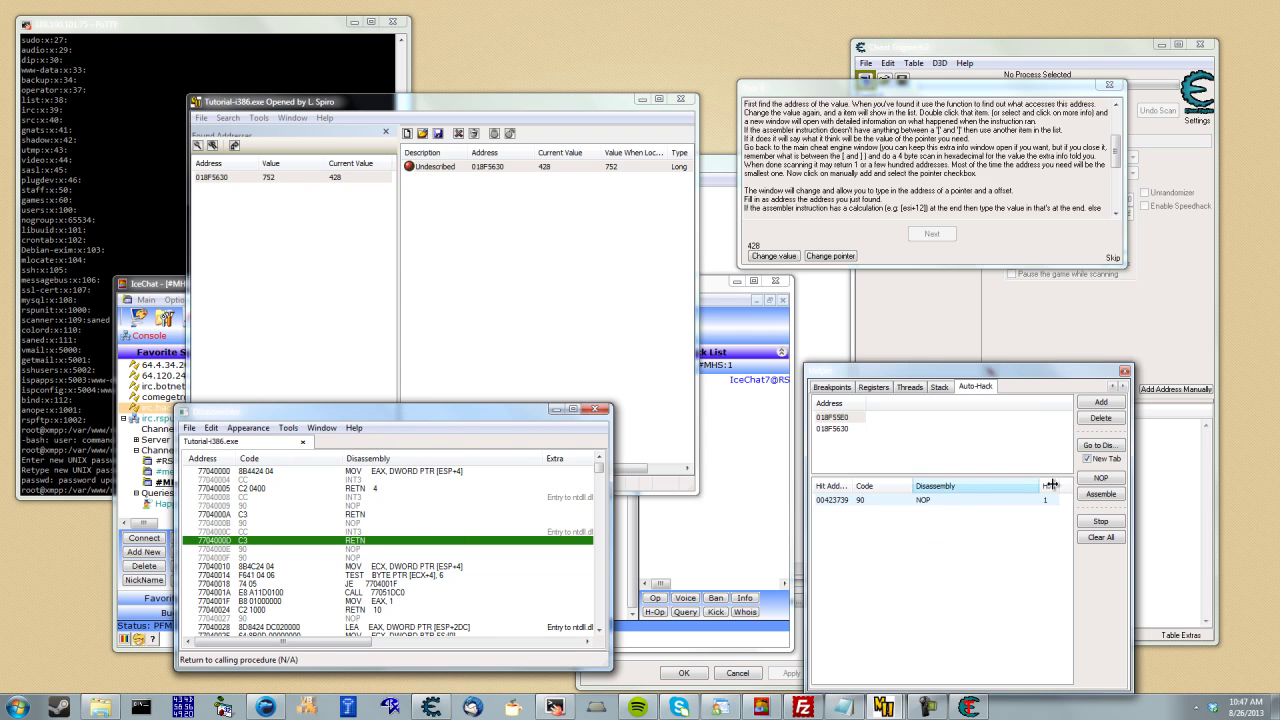
Assemble the hit instruction at 00423739 as NOP and change the tutorial's step 6 value again.
{"action": "left_click", "coordinate": [986, 500]}
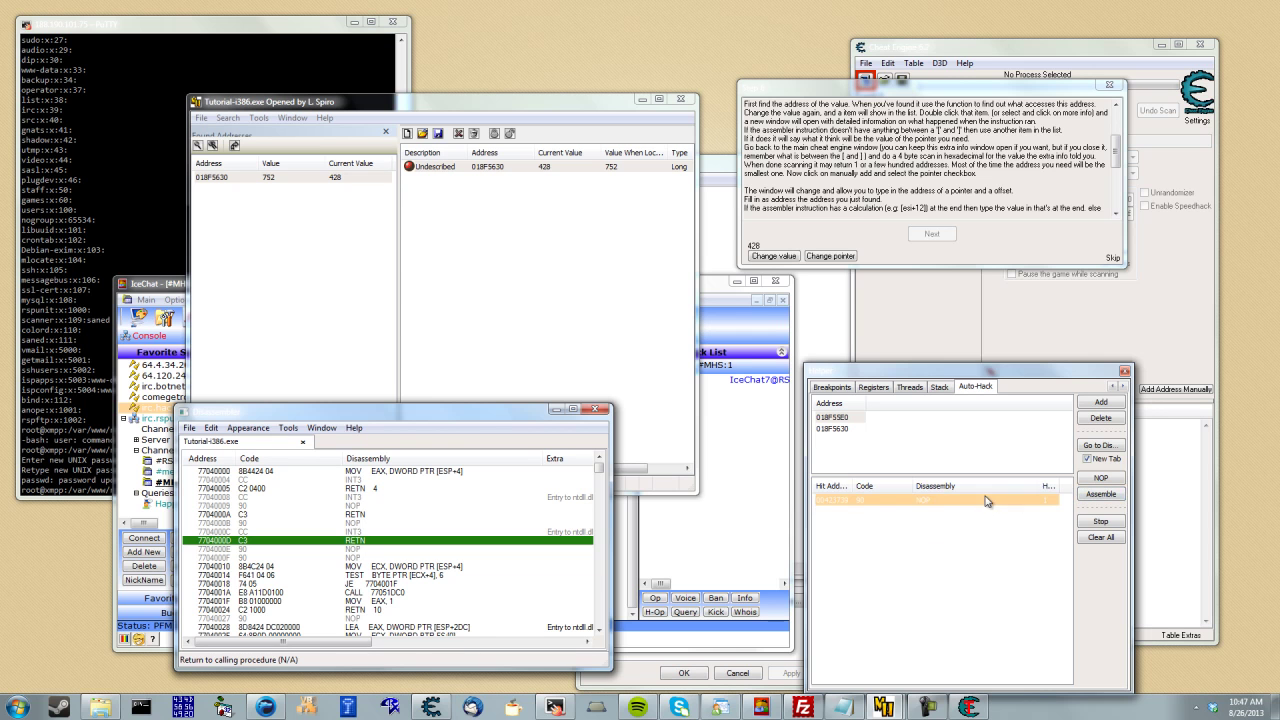
{"action": "left_click", "coordinate": [1090, 498]}
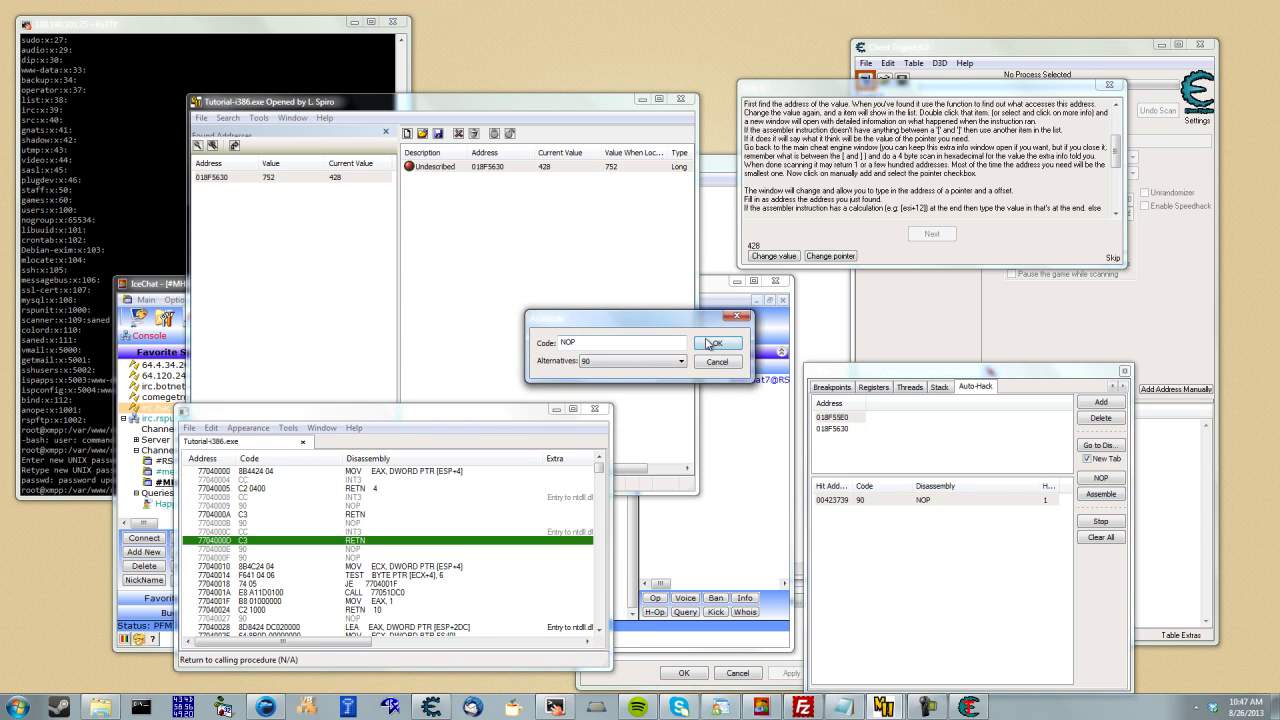
{"action": "left_click", "coordinate": [708, 343]}
{"action": "left_click", "coordinate": [778, 258]}
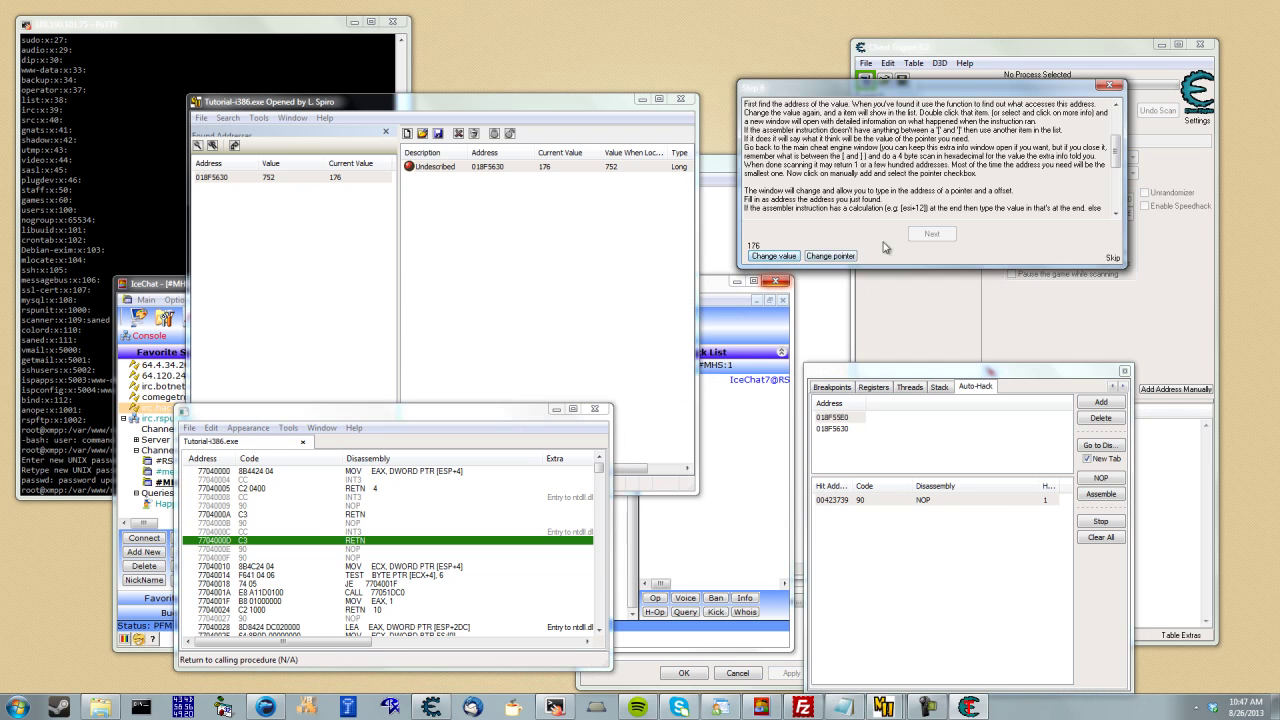
Select breakpoint 018F5630 and replace its hit instructions at 00423AC6, 00423832, 00423839 and 00423872 with NOP.
{"action": "left_click", "coordinate": [835, 428]}
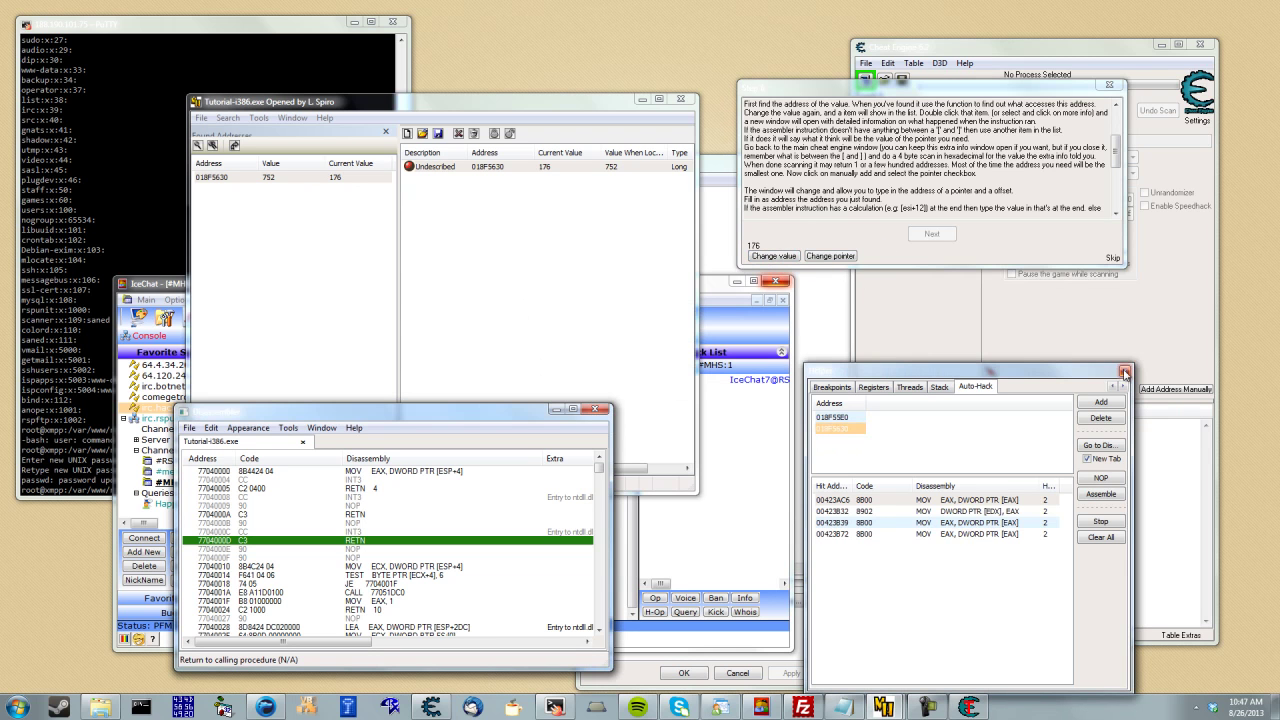
{"action": "left_click", "coordinate": [838, 419]}
{"action": "left_click", "coordinate": [835, 429]}
{"action": "left_click", "coordinate": [977, 502]}
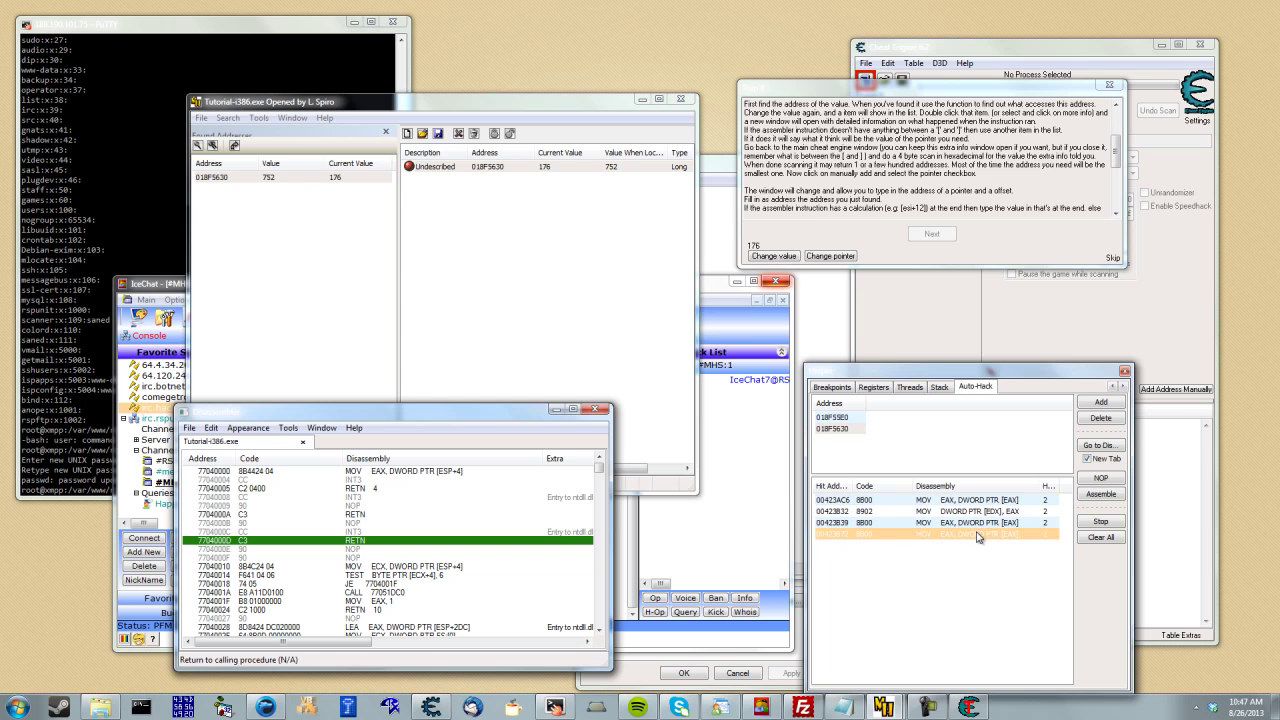
{"action": "left_click", "coordinate": [1093, 480]}
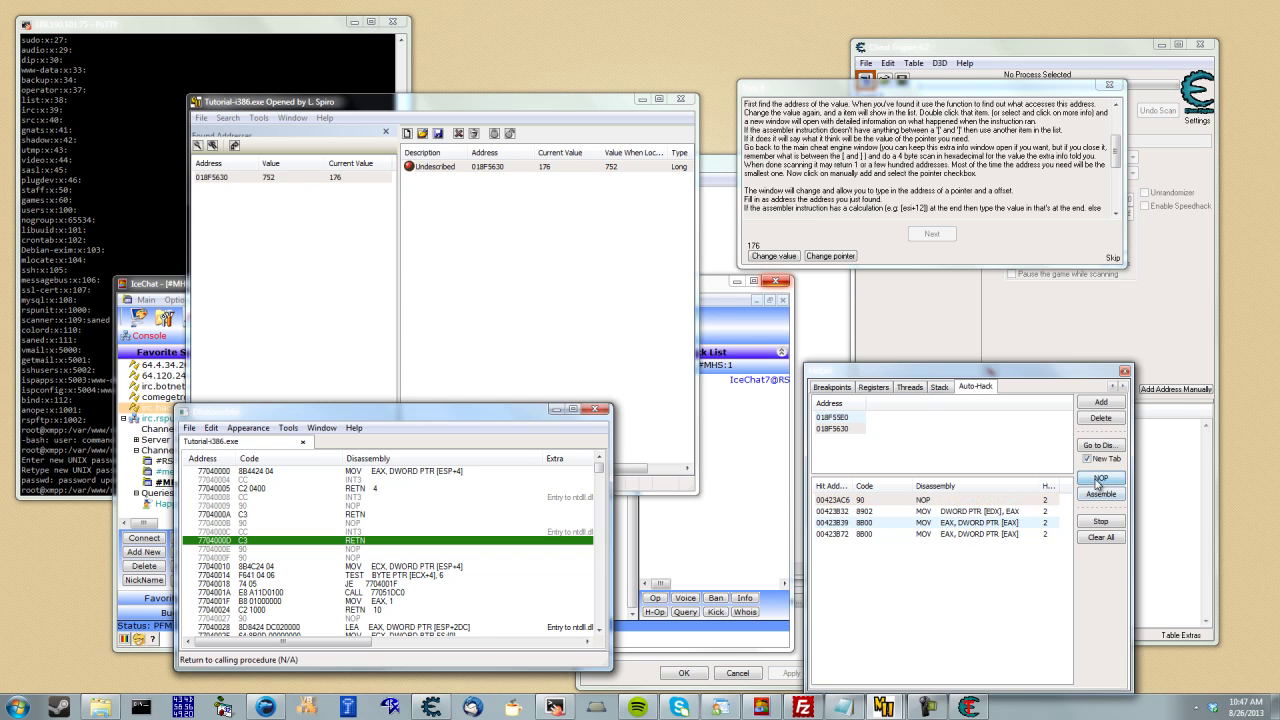
{"action": "left_click", "coordinate": [998, 512]}
{"action": "left_click", "coordinate": [1089, 481]}
{"action": "left_click", "coordinate": [1021, 523]}
{"action": "left_click", "coordinate": [1100, 478]}
{"action": "left_click", "coordinate": [1101, 482]}
Assemble the hit instructions at 00423839, 00423832 and 00423AC6 as NOP with the code 90.
{"action": "left_click", "coordinate": [1101, 493]}
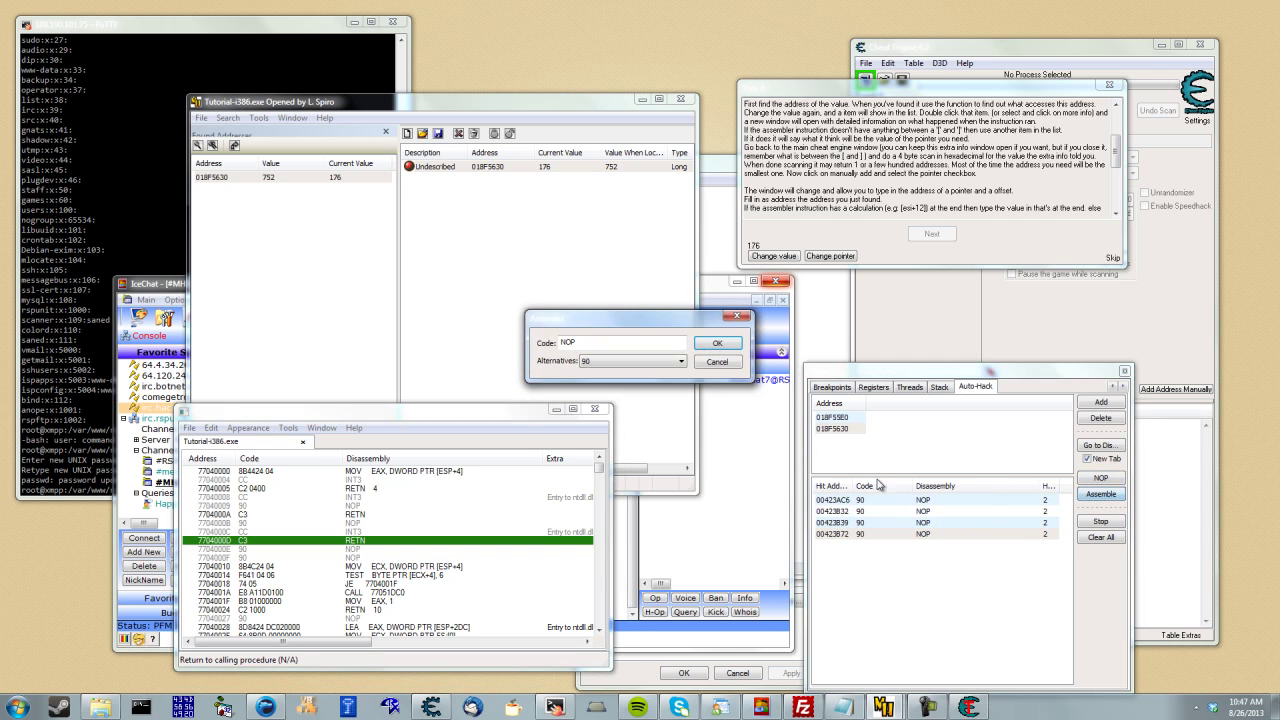
{"action": "left_click", "coordinate": [721, 358]}
{"action": "left_click", "coordinate": [1023, 525]}
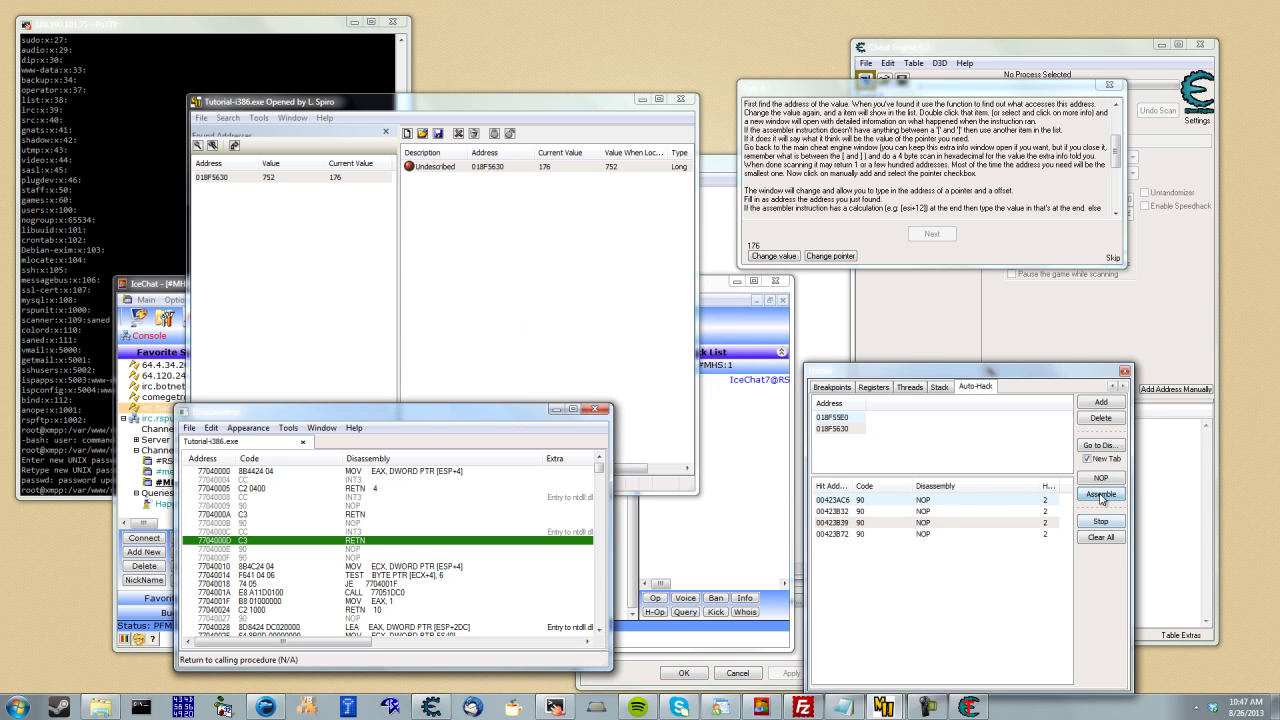
{"action": "left_click", "coordinate": [1103, 496]}
{"action": "left_click", "coordinate": [718, 348]}
{"action": "left_click", "coordinate": [930, 512]}
{"action": "left_click", "coordinate": [1109, 497]}
{"action": "left_click", "coordinate": [717, 344]}
{"action": "left_click", "coordinate": [957, 503]}
{"action": "left_click", "coordinate": [1101, 498]}
{"action": "left_click", "coordinate": [718, 344]}
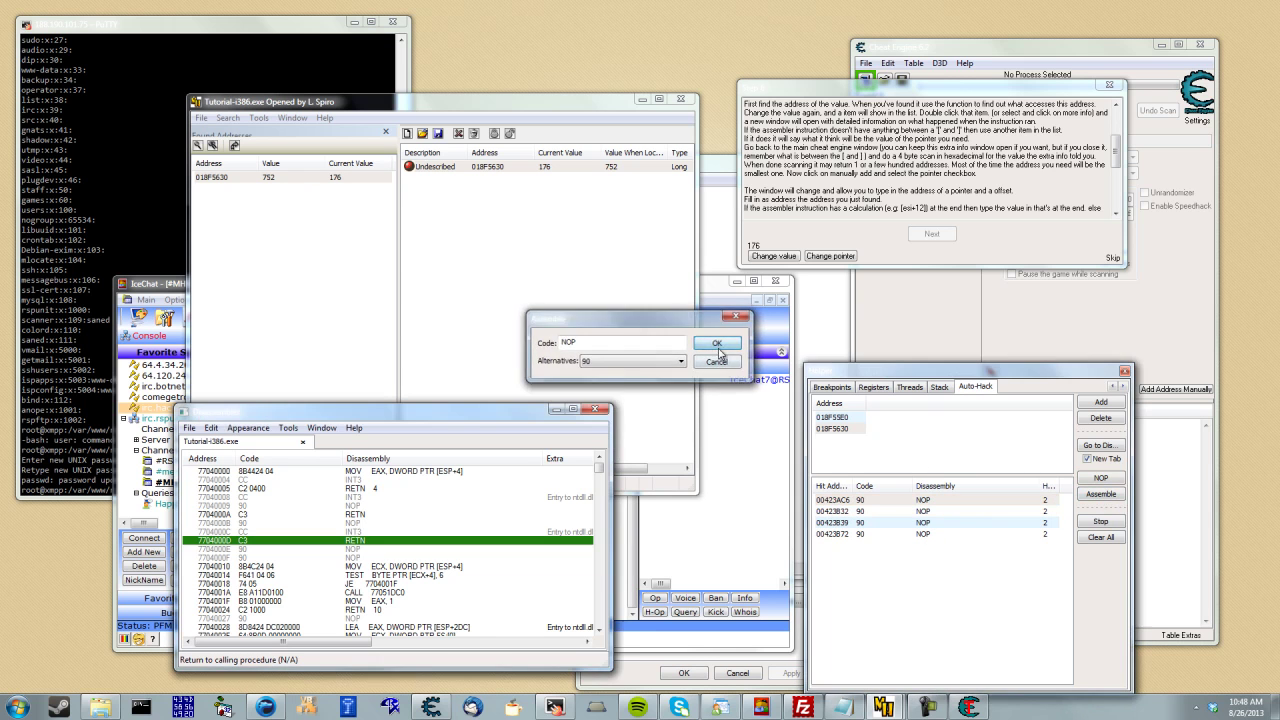
Change the tutorial's step 6 value and continue to step 7, Code Injection.
{"action": "left_click", "coordinate": [760, 257]}
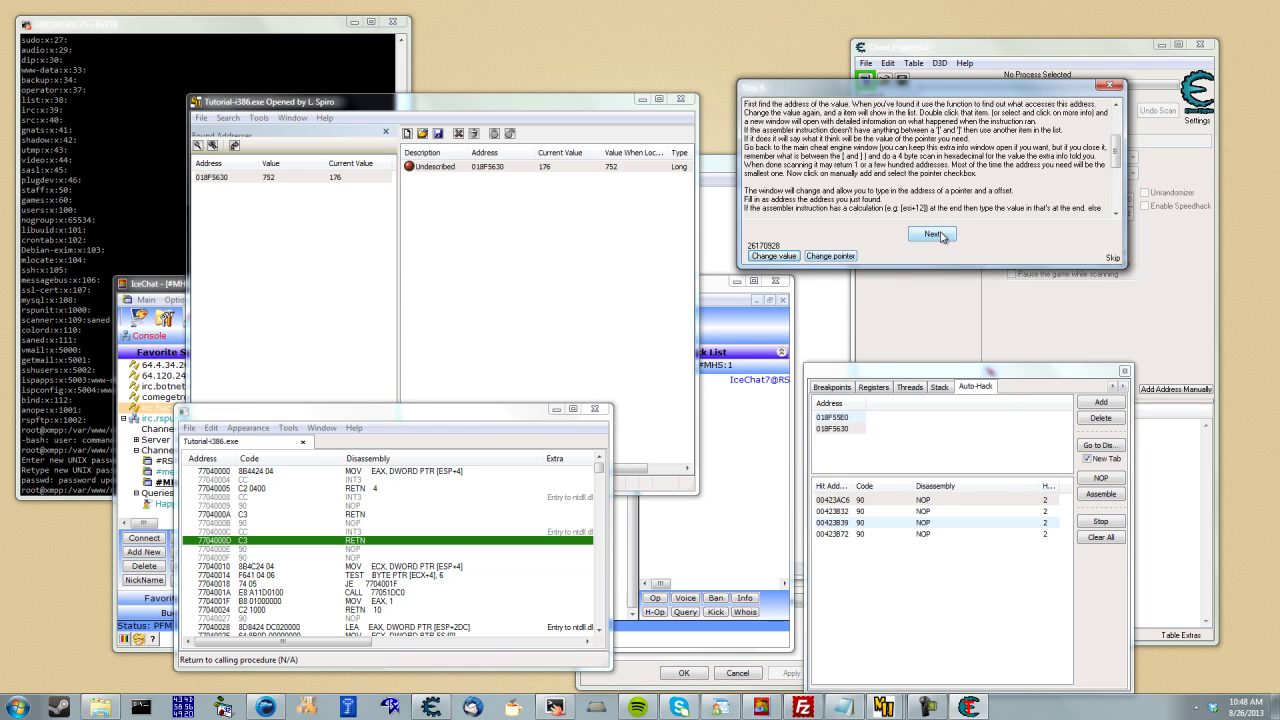
{"action": "left_click", "coordinate": [934, 234]}
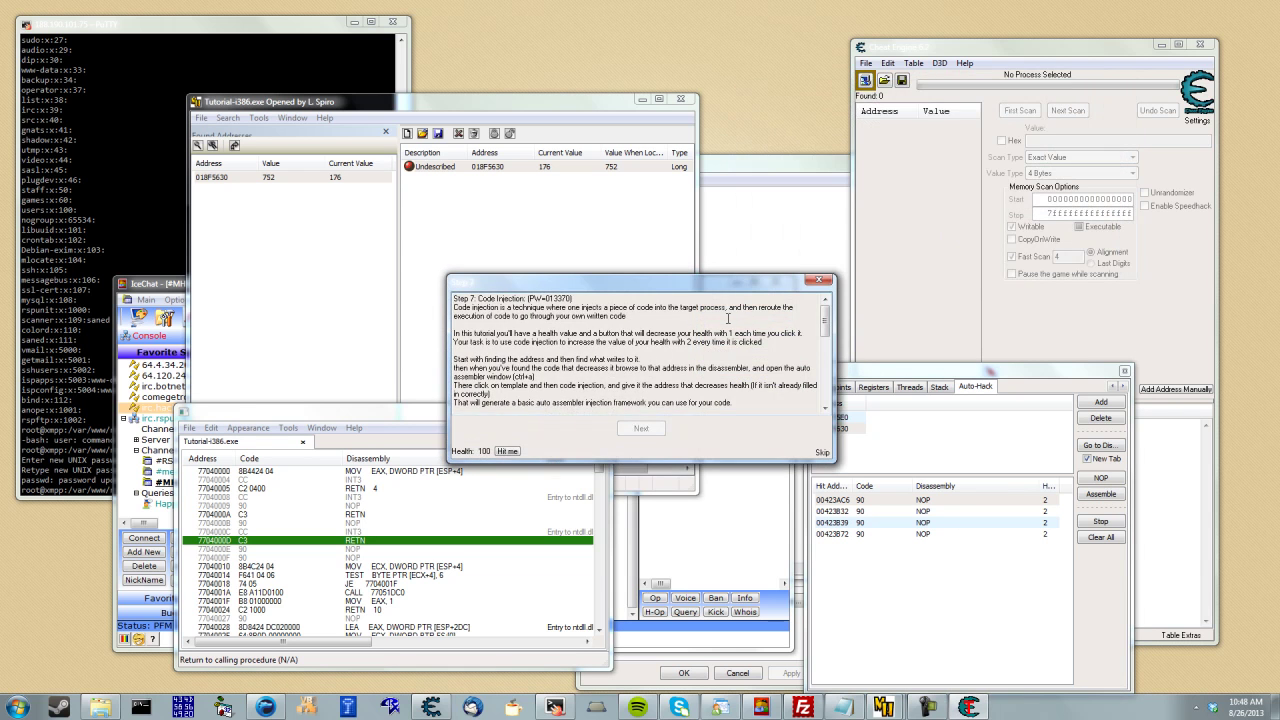